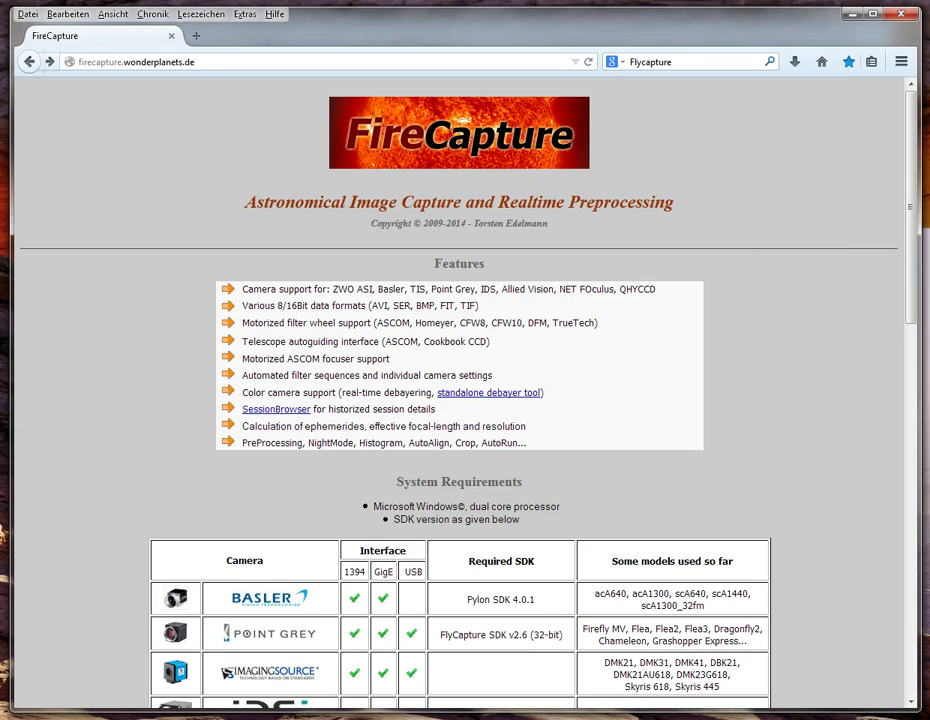
View the Release 2.3 download page linked from the FireCapture home page and return to the home page.
{"action": "scroll", "coordinate": [885, 468], "scroll_direction": "down", "scroll_amount": 5}
{"action": "scroll", "coordinate": [885, 468], "scroll_direction": "down", "scroll_amount": 1}
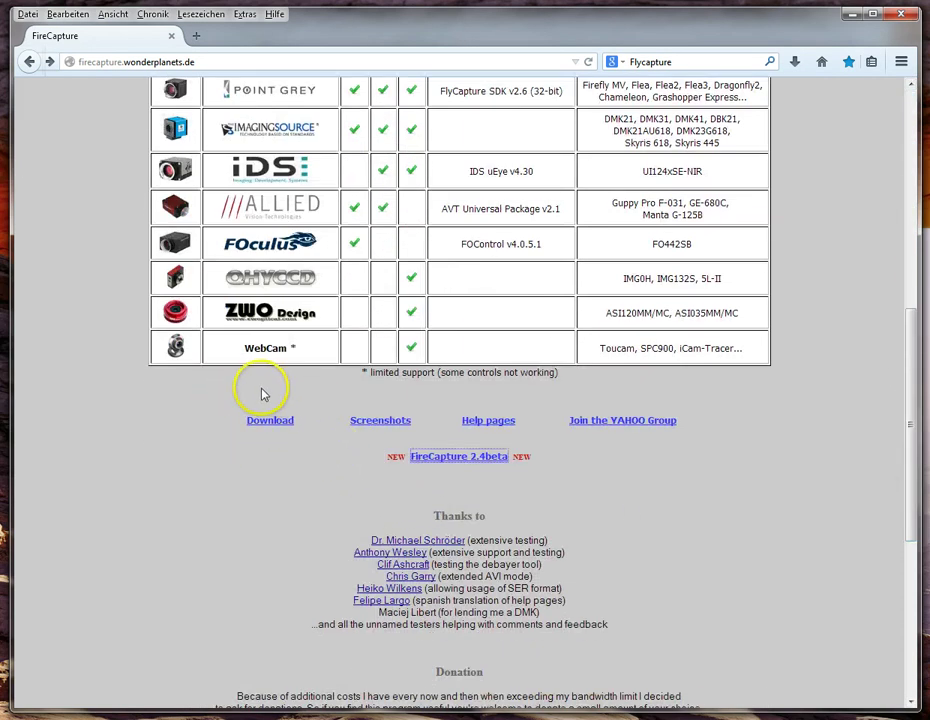
{"action": "left_click_drag", "start_coordinate": [243, 418], "coordinate": [303, 420]}
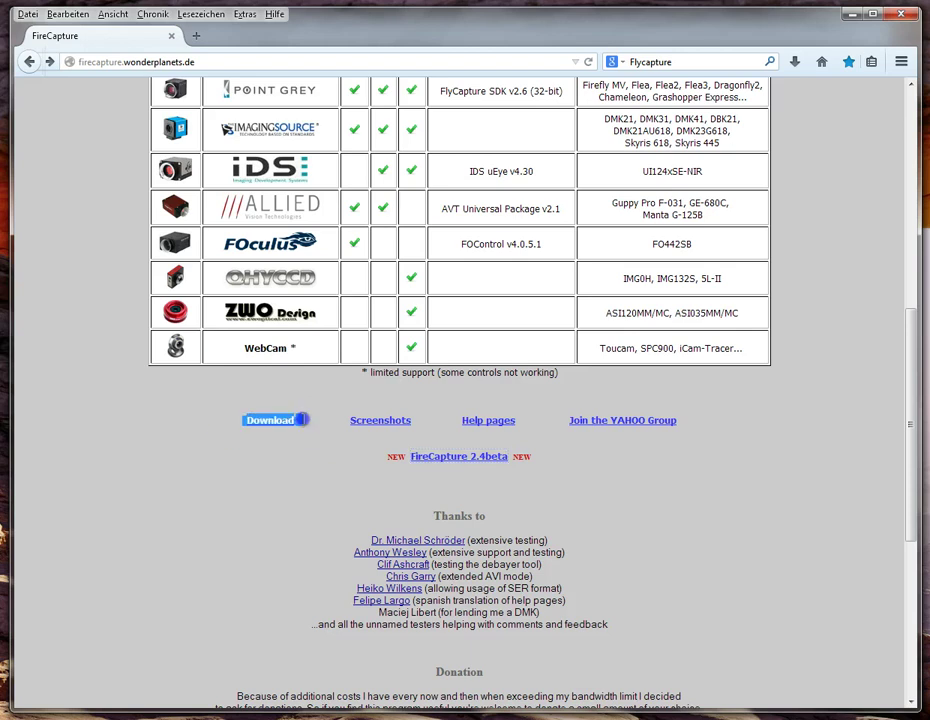
{"action": "left_click", "coordinate": [297, 438]}
{"action": "left_click", "coordinate": [272, 421]}
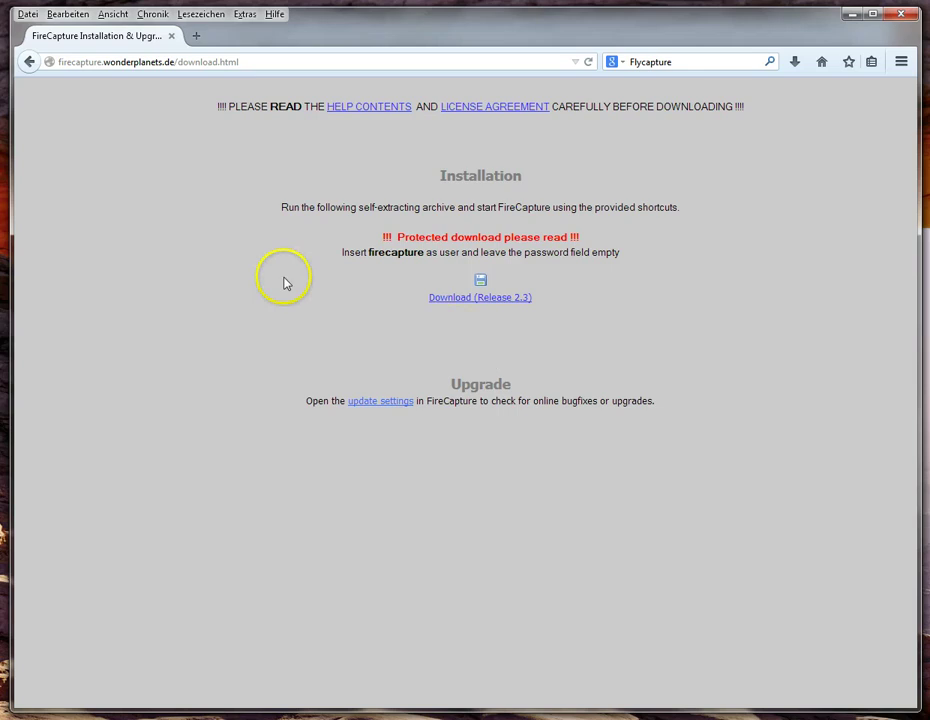
{"action": "left_click", "coordinate": [29, 62]}
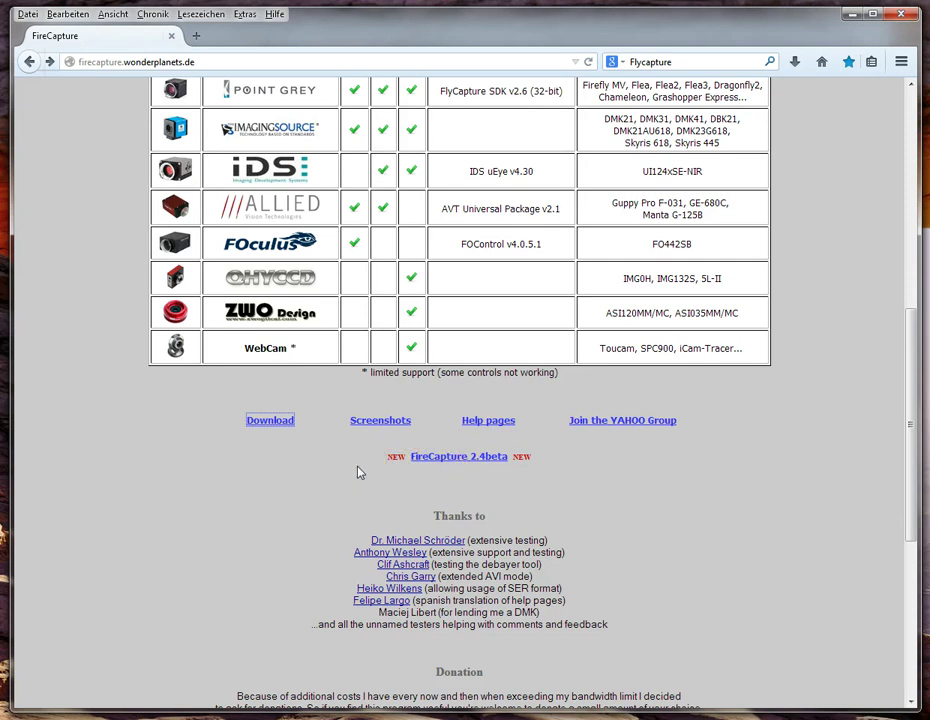
Download FireCapture_v2.4beta.exe from the FireCapture 2.4beta page and save the file.
{"action": "left_click", "coordinate": [445, 458]}
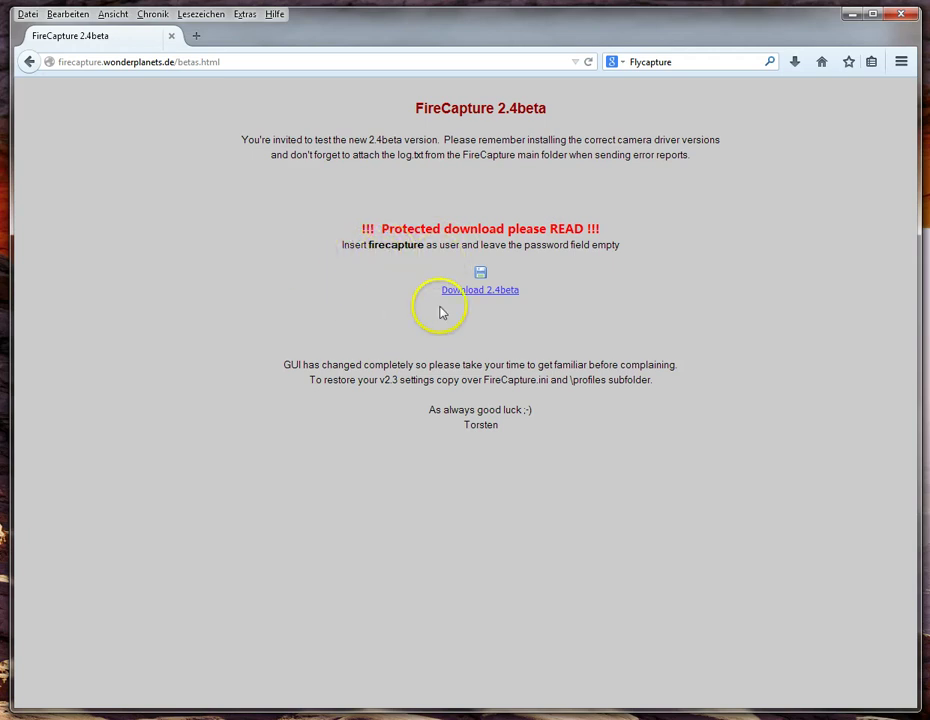
{"action": "left_click", "coordinate": [457, 242]}
{"action": "triple_click", "coordinate": [457, 242]}
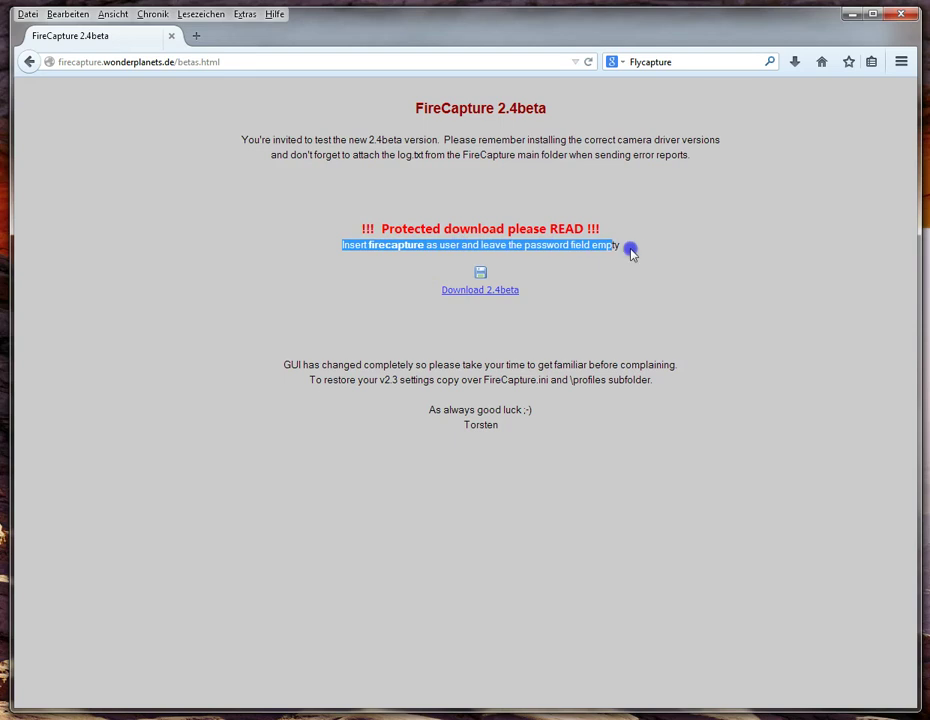
{"action": "left_click", "coordinate": [602, 289]}
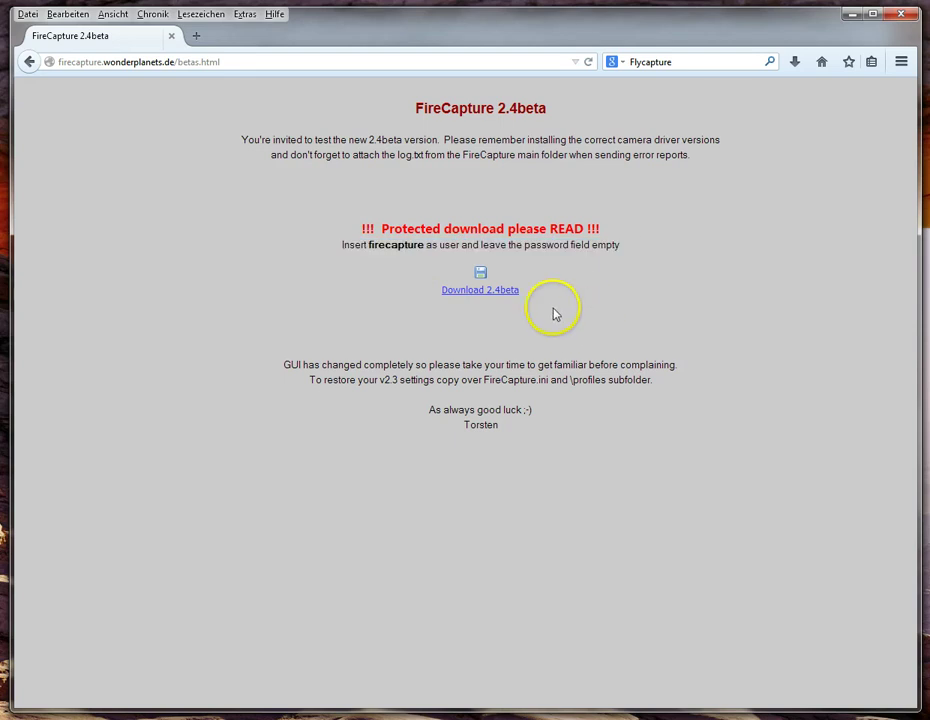
{"action": "left_click", "coordinate": [470, 290]}
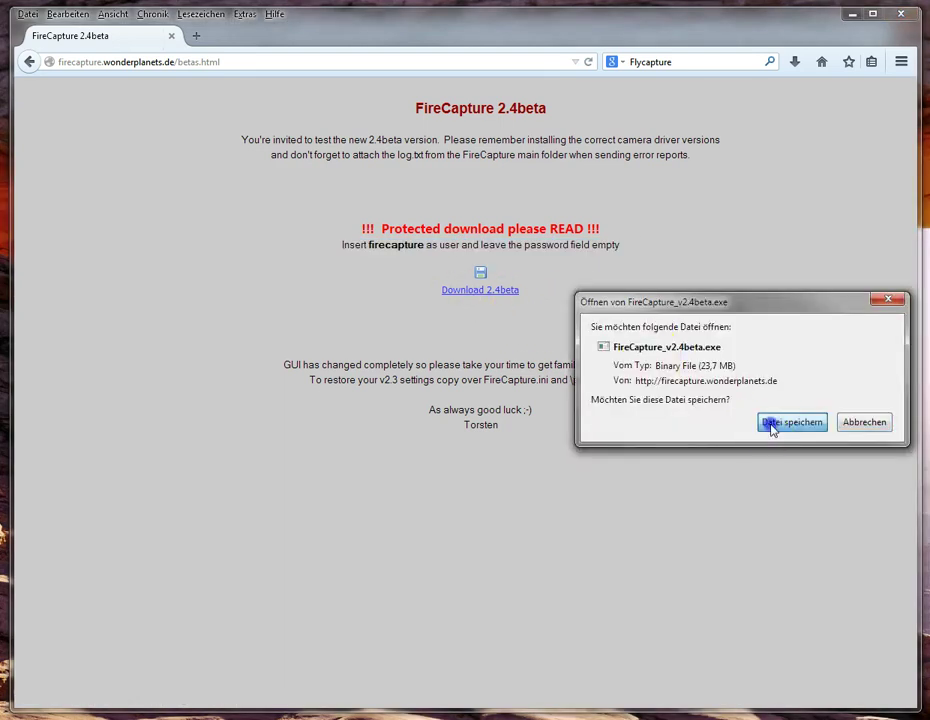
{"action": "left_click", "coordinate": [765, 428]}
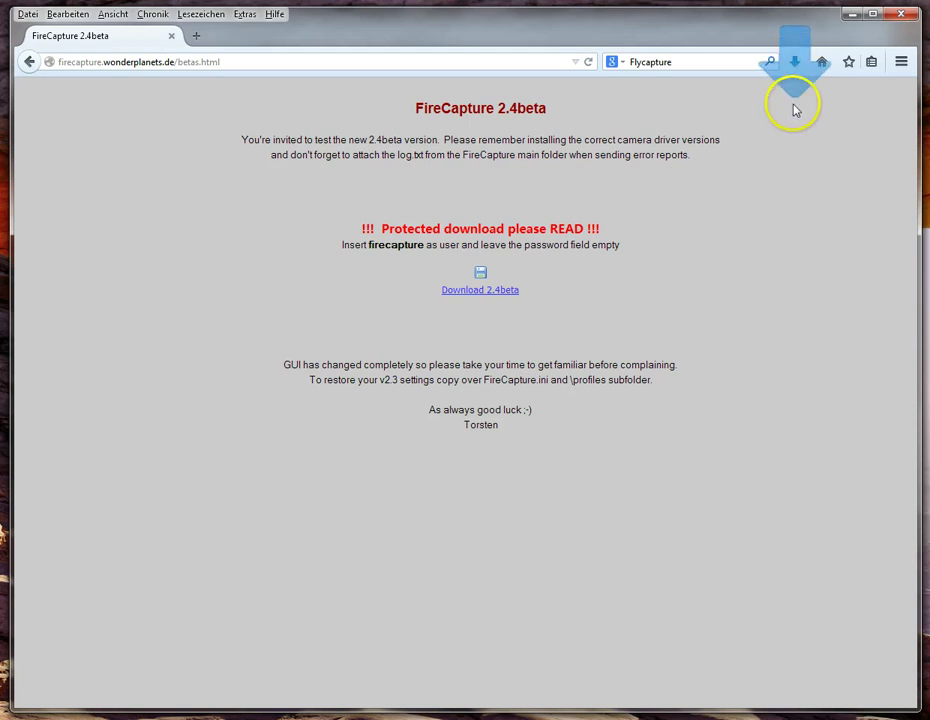
Run the downloaded FireCapture 2.4beta self-extracting archive and allow it past the security warning.
{"action": "left_click", "coordinate": [795, 63]}
{"action": "left_click", "coordinate": [637, 104]}
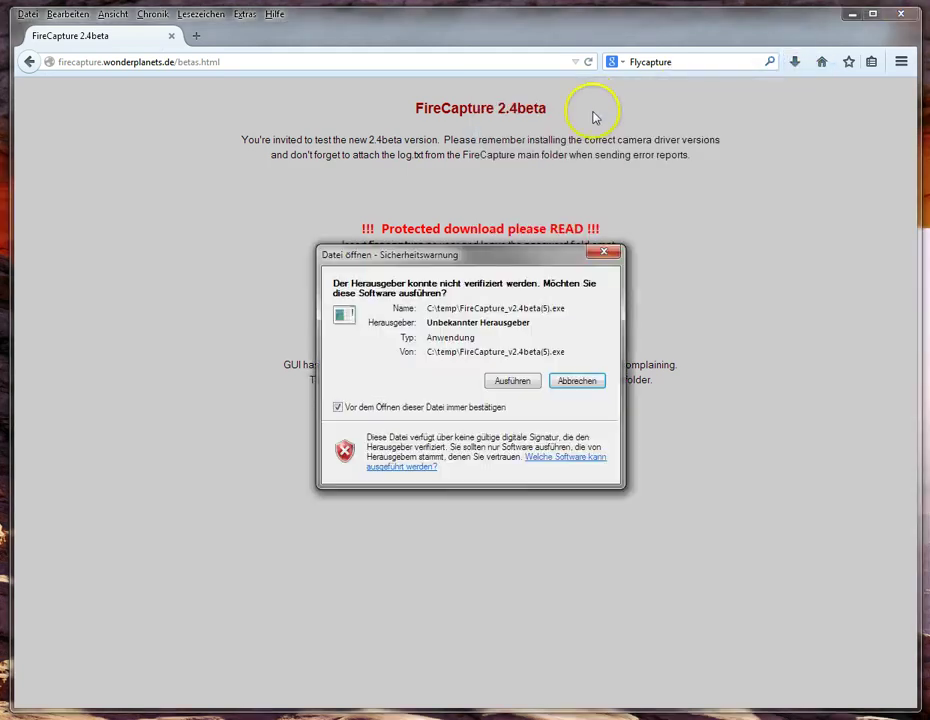
{"action": "left_click", "coordinate": [520, 383]}
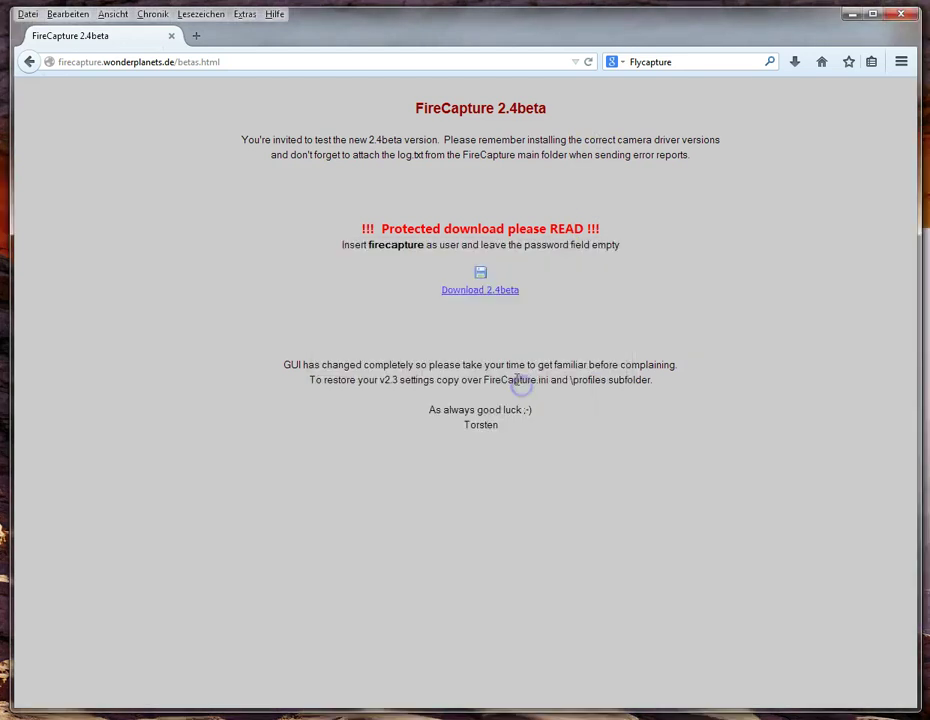
{"action": "left_click_drag", "start_coordinate": [418, 320], "coordinate": [391, 269]}
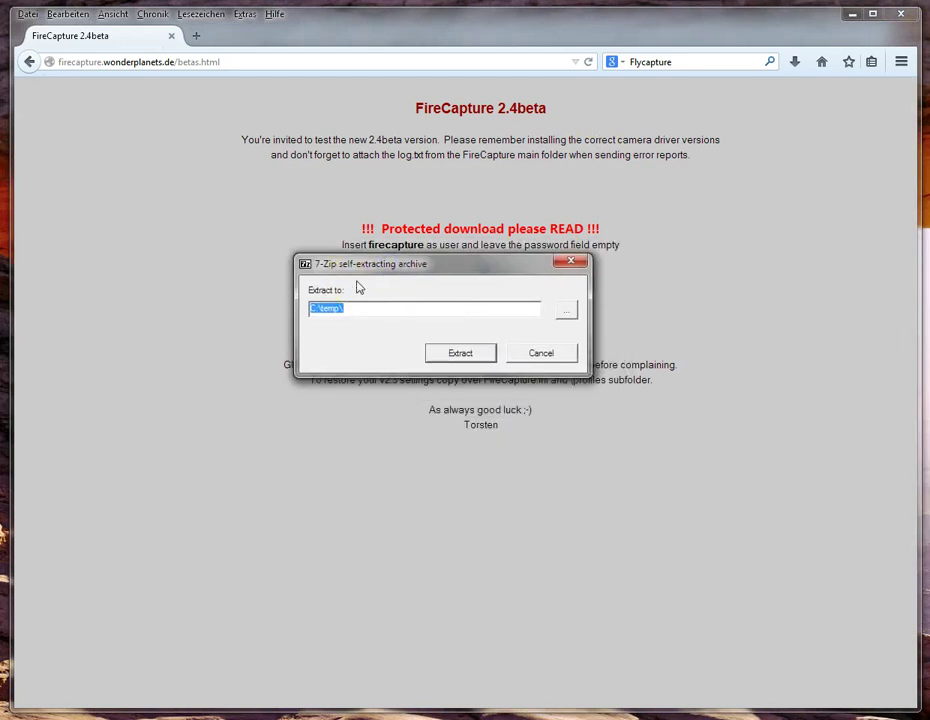
{"action": "left_click", "coordinate": [381, 286]}
{"action": "left_click", "coordinate": [410, 286]}
Extract the archive into the Demo folder under Programme (x86) on drive C.
{"action": "left_click", "coordinate": [565, 310]}
{"action": "left_click_drag", "start_coordinate": [496, 191], "coordinate": [374, 95]}
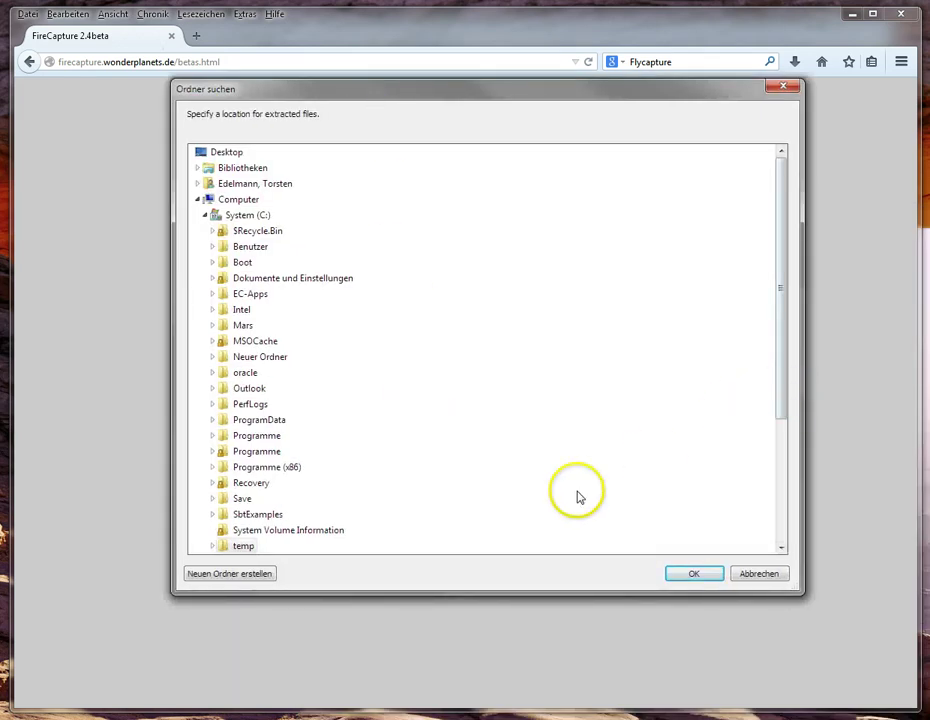
{"action": "double_click", "coordinate": [288, 476]}
{"action": "scroll", "coordinate": [448, 480], "scroll_direction": "down", "scroll_amount": 3}
{"action": "scroll", "coordinate": [448, 480], "scroll_direction": "down", "scroll_amount": 7}
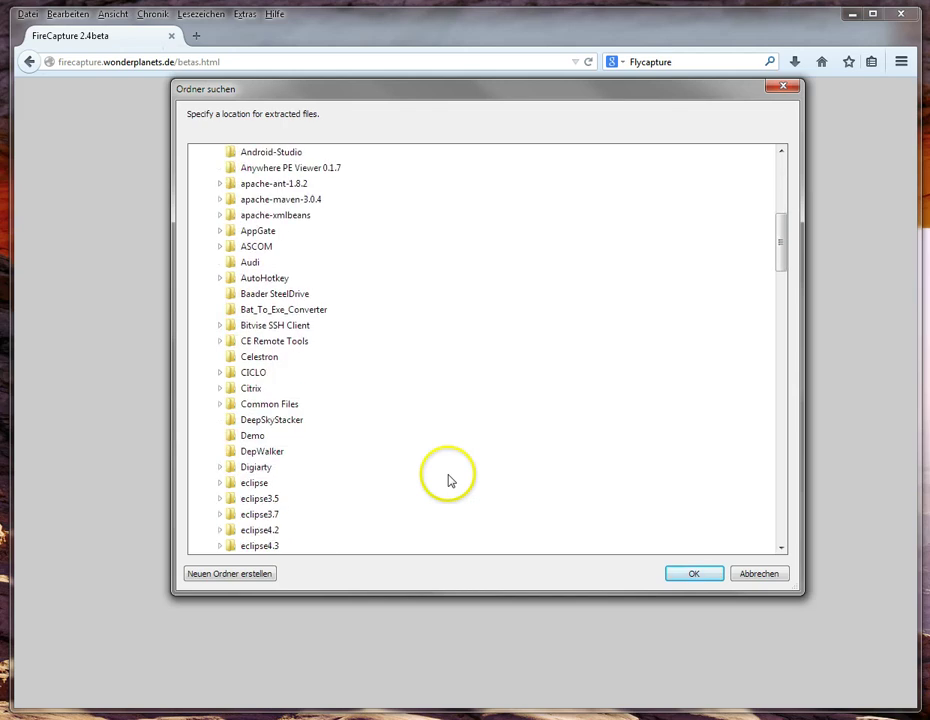
{"action": "left_click", "coordinate": [270, 344]}
{"action": "left_click", "coordinate": [668, 573]}
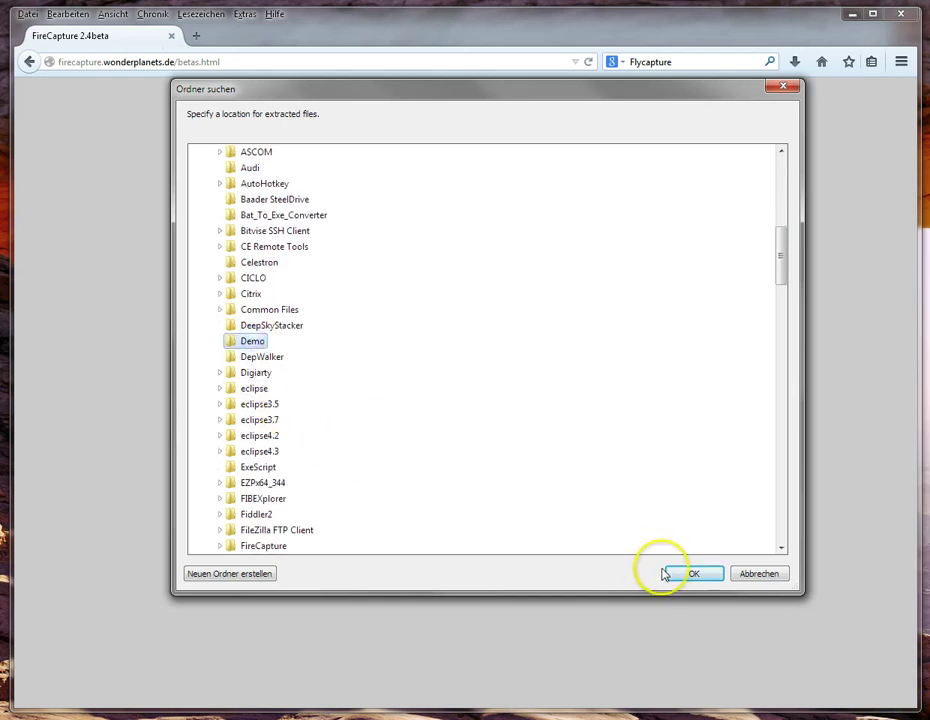
{"action": "left_click", "coordinate": [460, 356]}
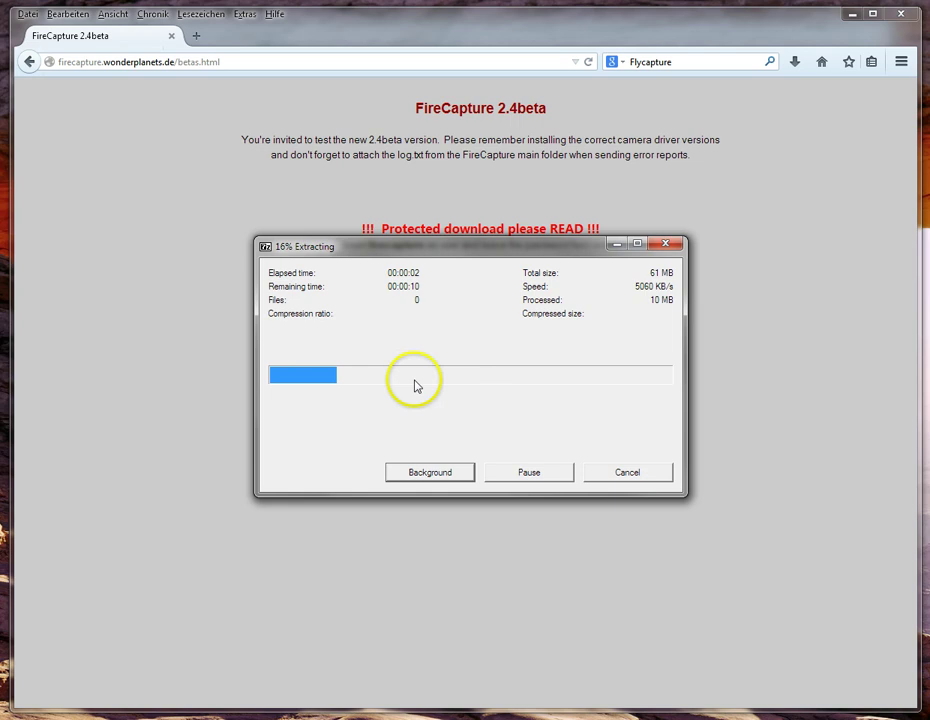
Open the extracted FireCapture_v2.4beta folder inside Demo in the file explorer and look through its files.
{"action": "left_click", "coordinate": [259, 718]}
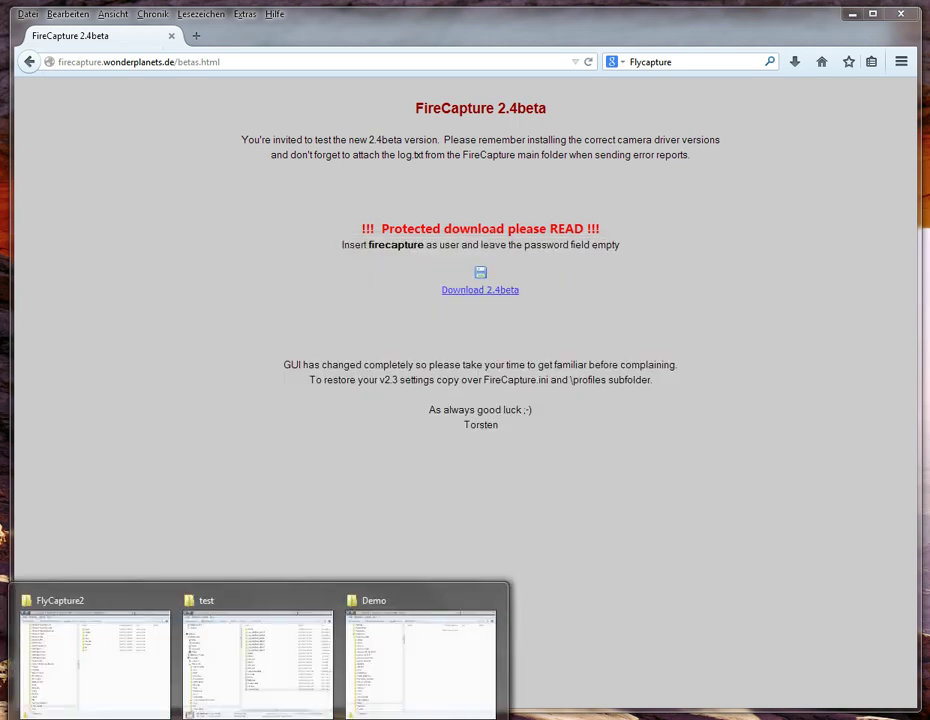
{"action": "left_click", "coordinate": [411, 691]}
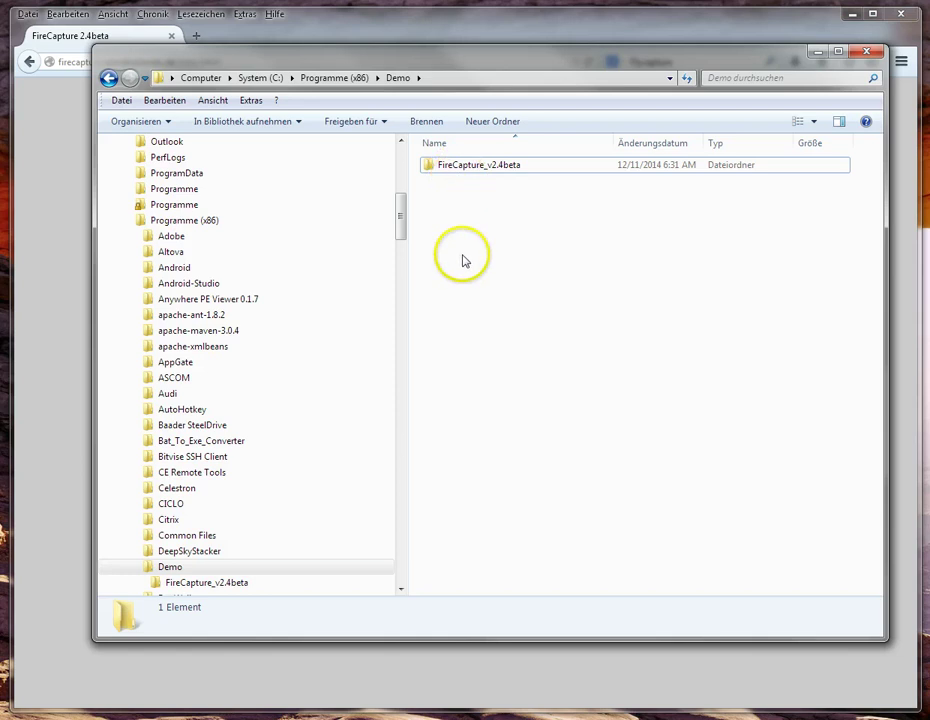
{"action": "double_click", "coordinate": [468, 170]}
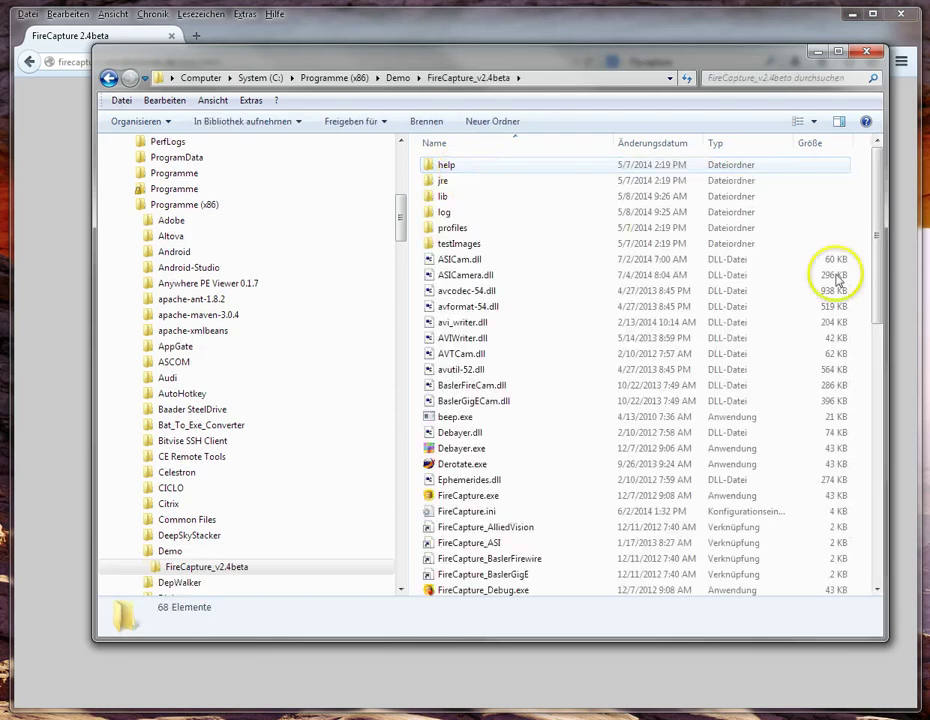
{"action": "left_click_drag", "start_coordinate": [879, 260], "coordinate": [789, 255]}
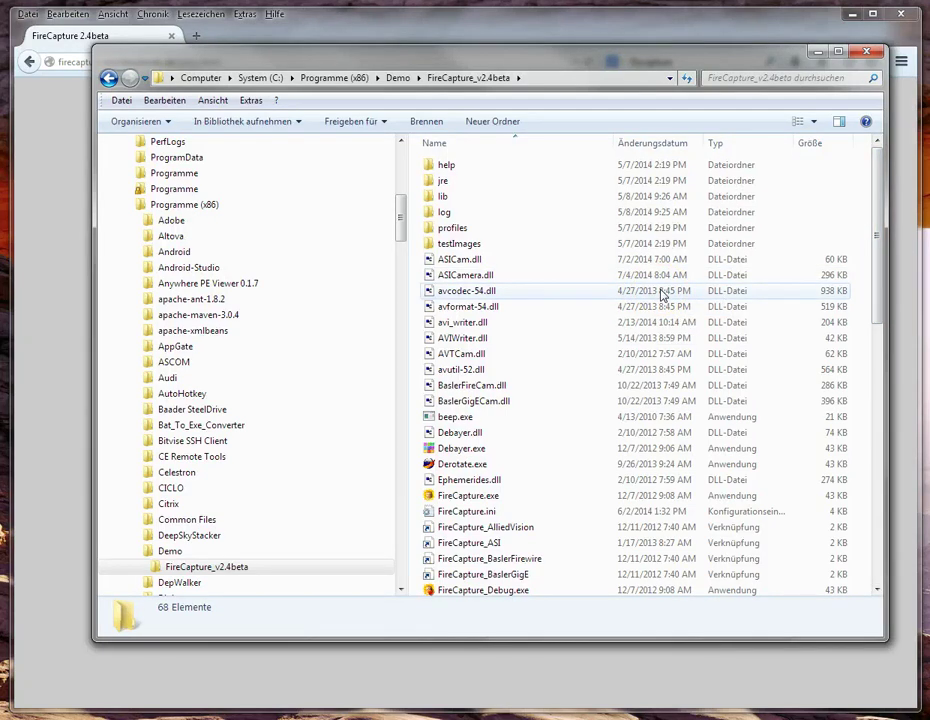
{"action": "left_click_drag", "start_coordinate": [877, 240], "coordinate": [856, 233]}
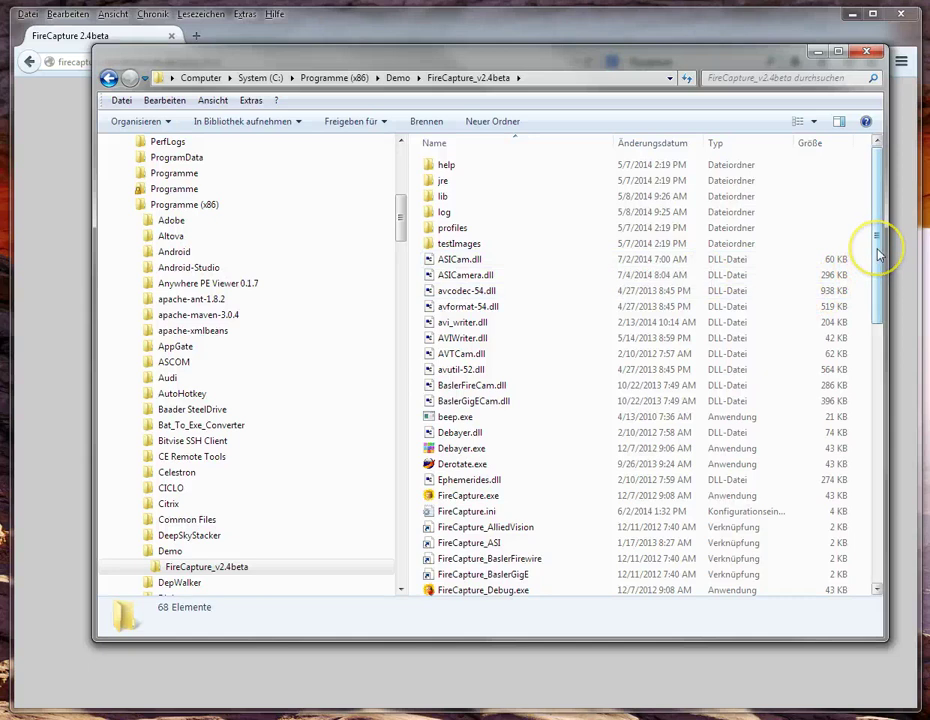
Set the proxy entry in FireCapture.ini to proxy1.sulzer.de:88, then save and close the file.
{"action": "left_click_drag", "start_coordinate": [877, 255], "coordinate": [868, 280]}
{"action": "double_click", "coordinate": [467, 474]}
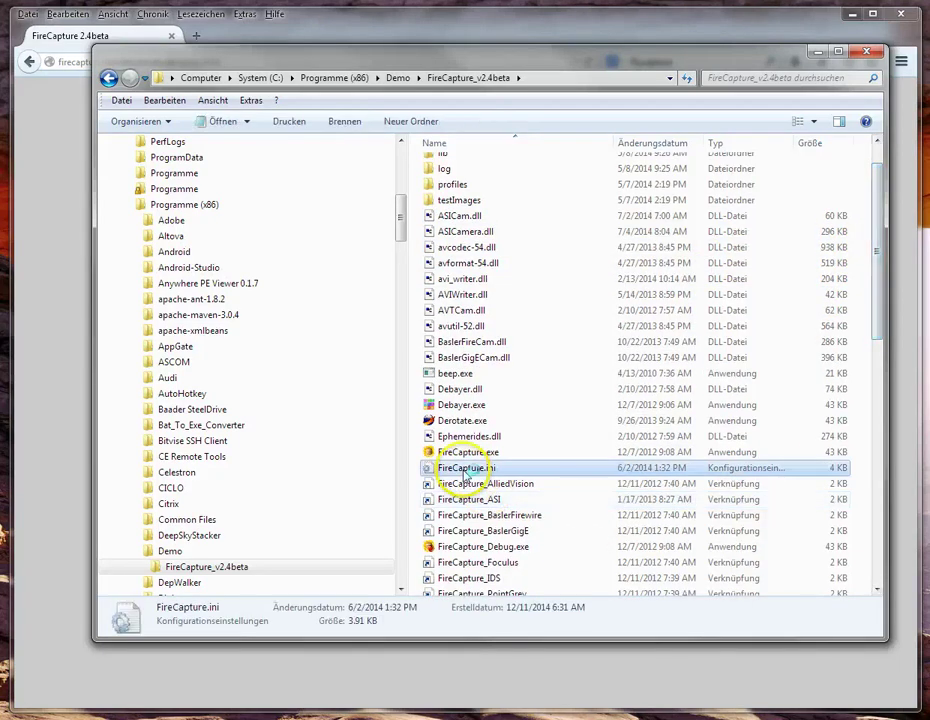
{"action": "left_click_drag", "start_coordinate": [841, 252], "coordinate": [810, 600]}
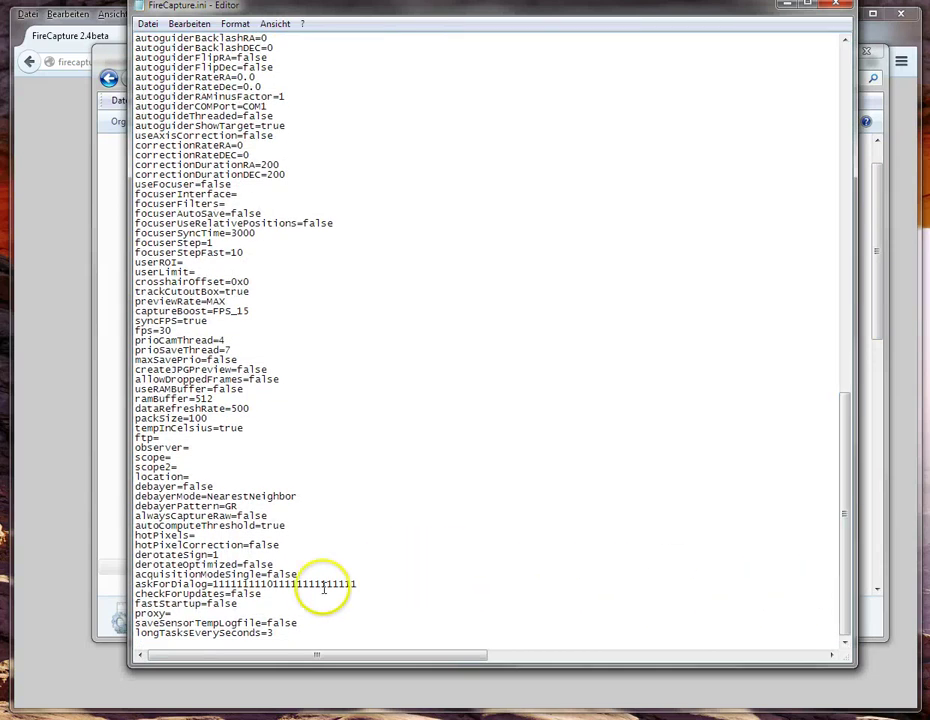
{"action": "left_click", "coordinate": [204, 604]}
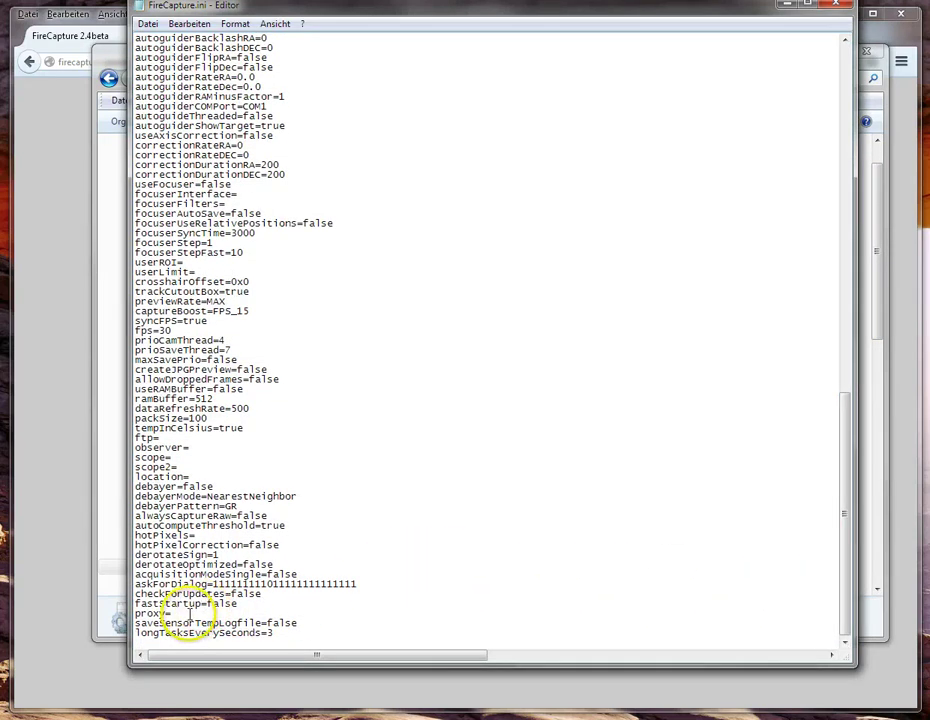
{"action": "left_click", "coordinate": [190, 613]}
{"action": "type", "text": "proxy1.sulzer.de:88"}
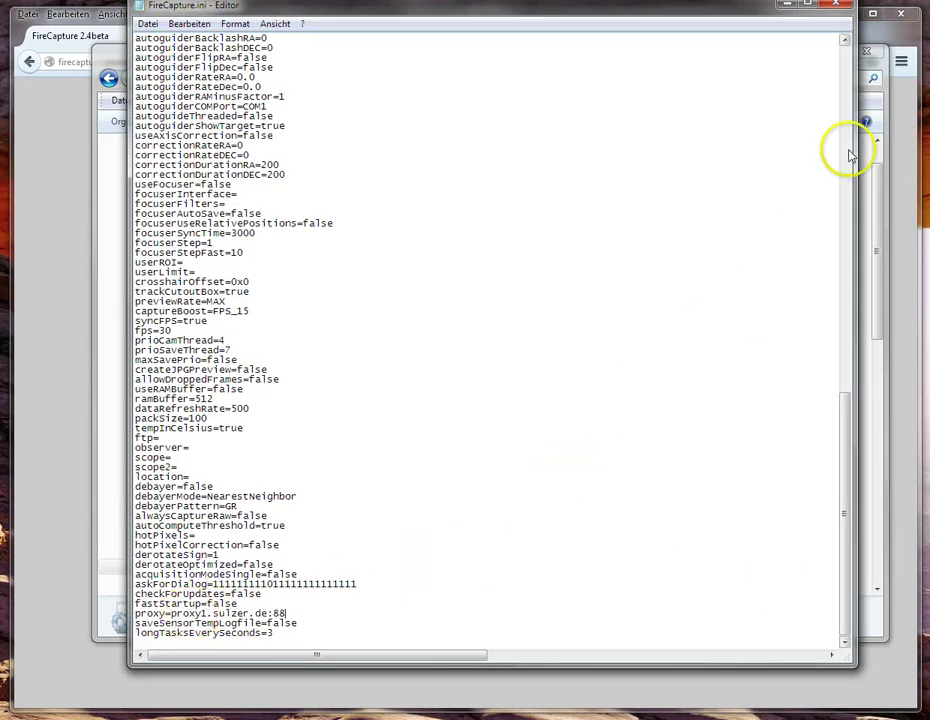
{"action": "left_click", "coordinate": [836, 5]}
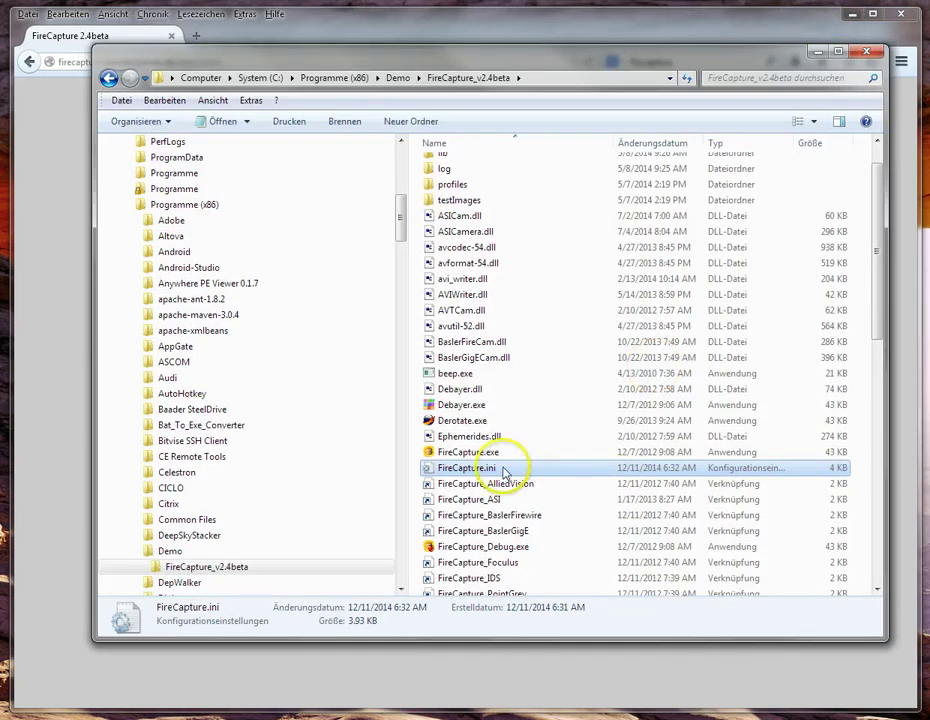
Start FireCapture.exe with the DummyCam instead of a real camera and dismiss the toolbar tip permanently.
{"action": "double_click", "coordinate": [436, 452]}
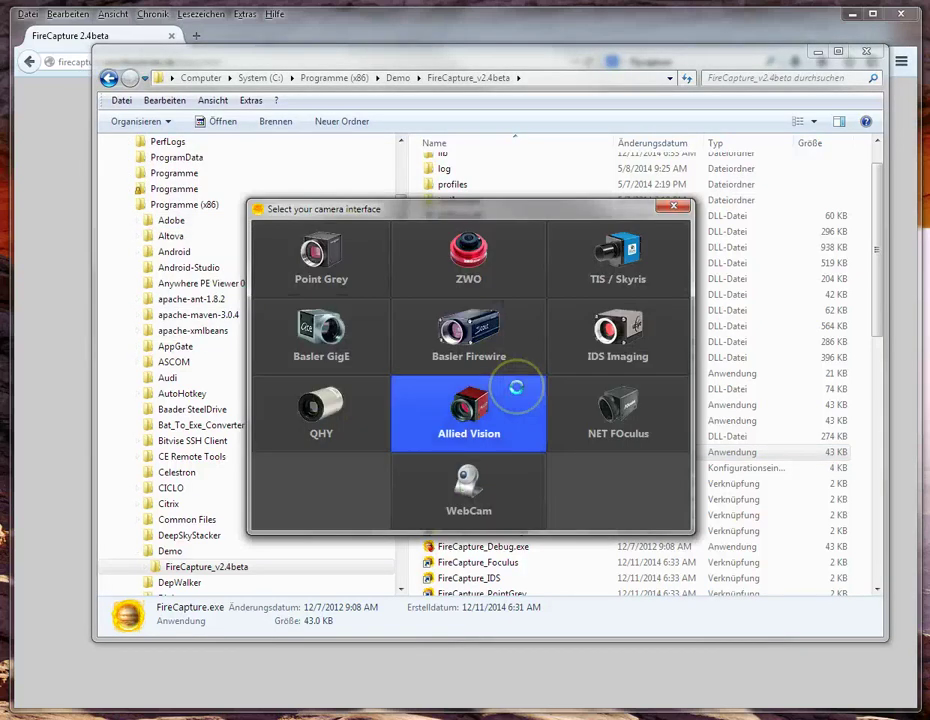
{"action": "left_click", "coordinate": [450, 345]}
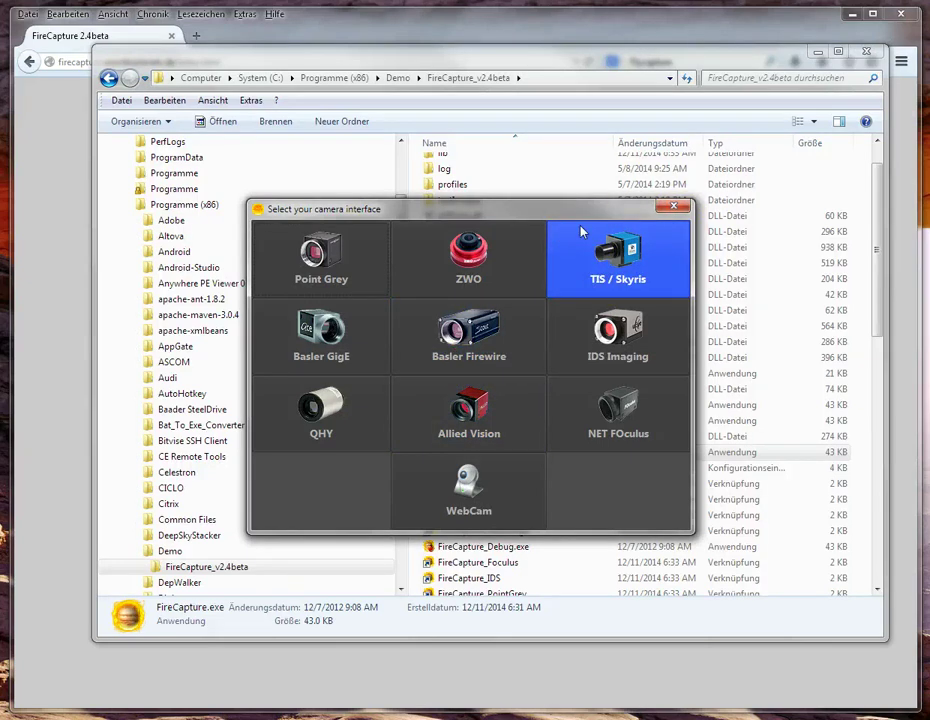
{"action": "left_click", "coordinate": [673, 207]}
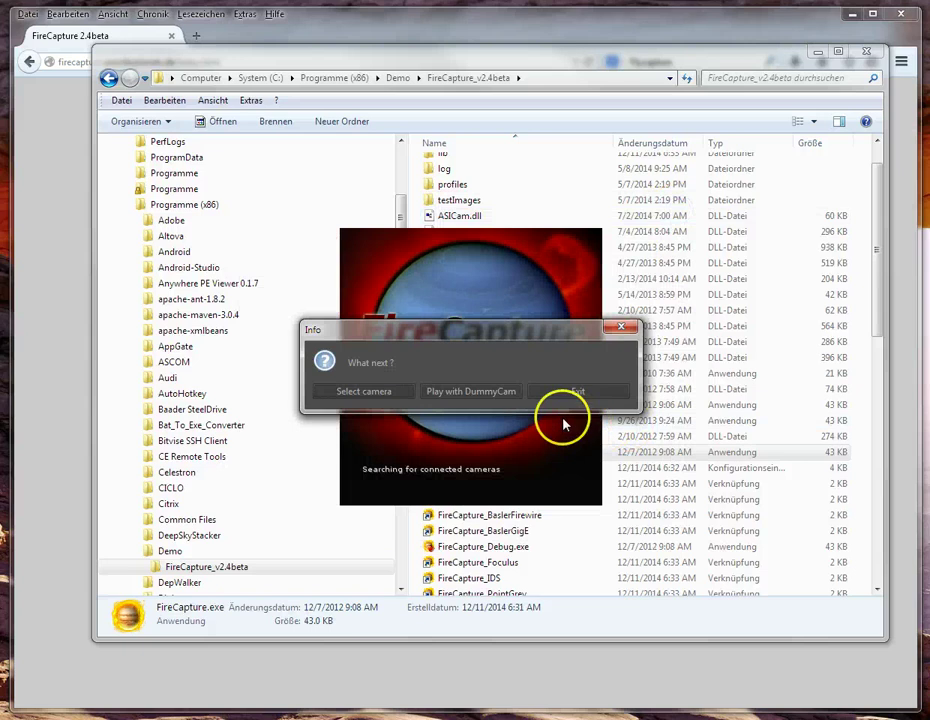
{"action": "left_click", "coordinate": [466, 393]}
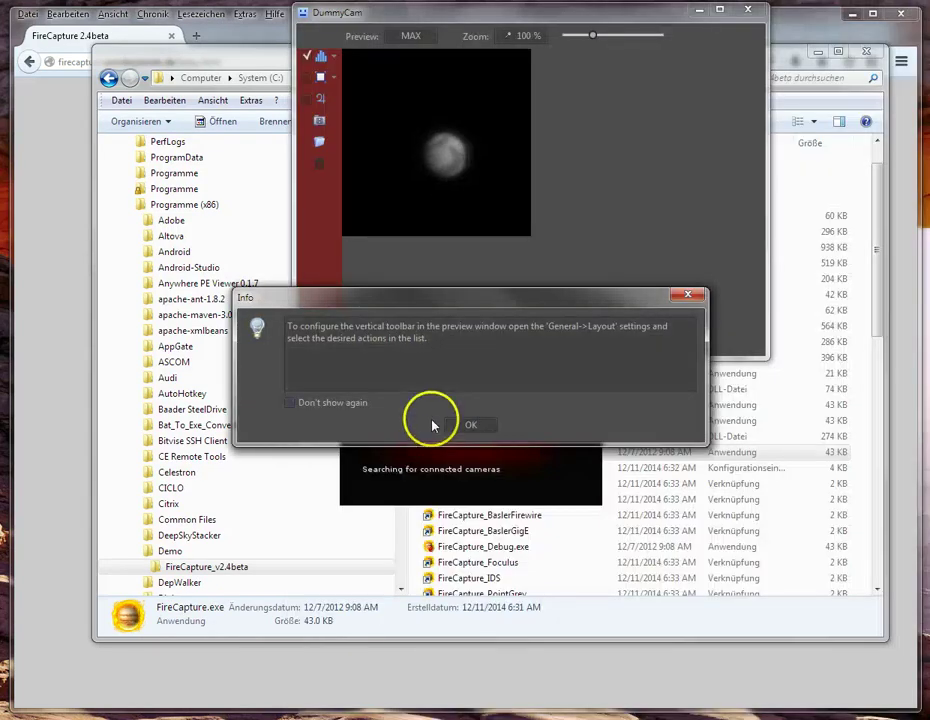
{"action": "left_click", "coordinate": [330, 402]}
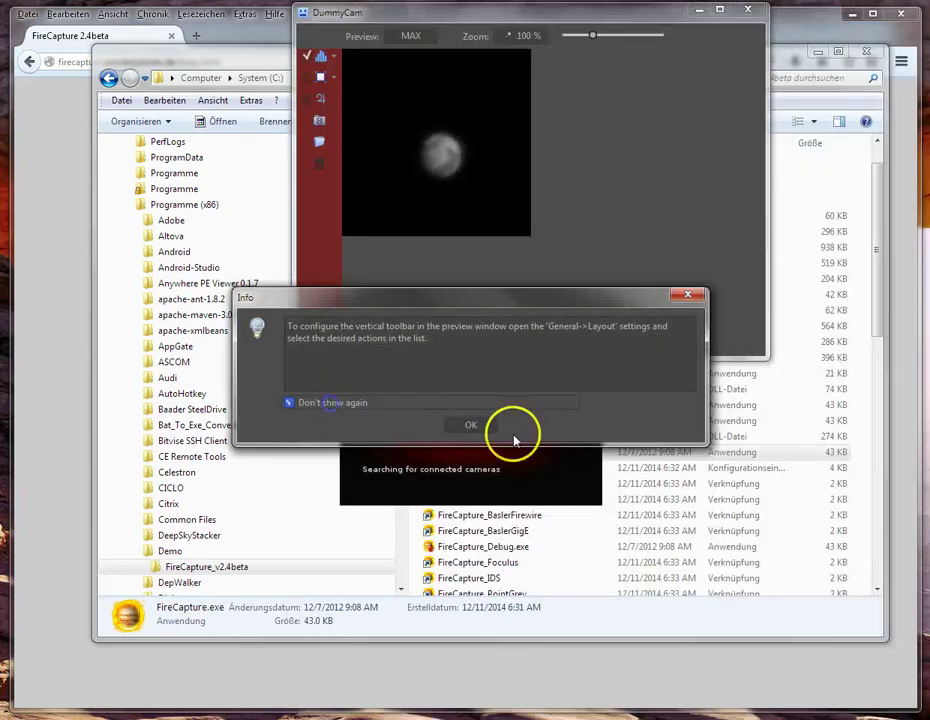
{"action": "left_click", "coordinate": [470, 424]}
Check the server for software updates in the settings, download the v2.4.06beta update, and close the settings.
{"action": "left_click_drag", "start_coordinate": [108, 19], "coordinate": [127, 17]}
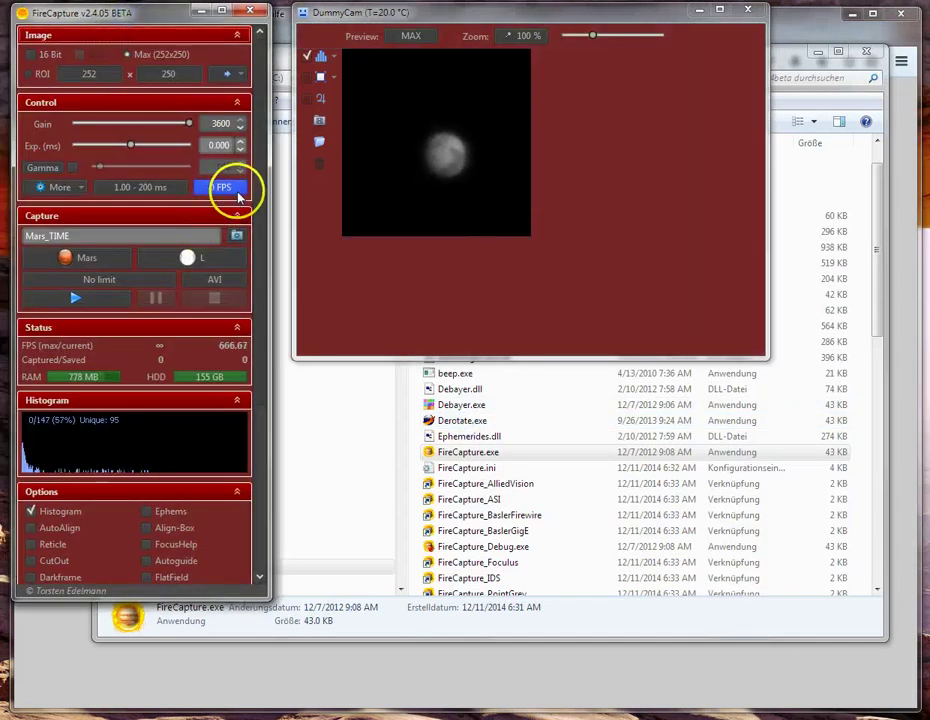
{"action": "scroll", "coordinate": [264, 287], "scroll_direction": "down", "scroll_amount": 1}
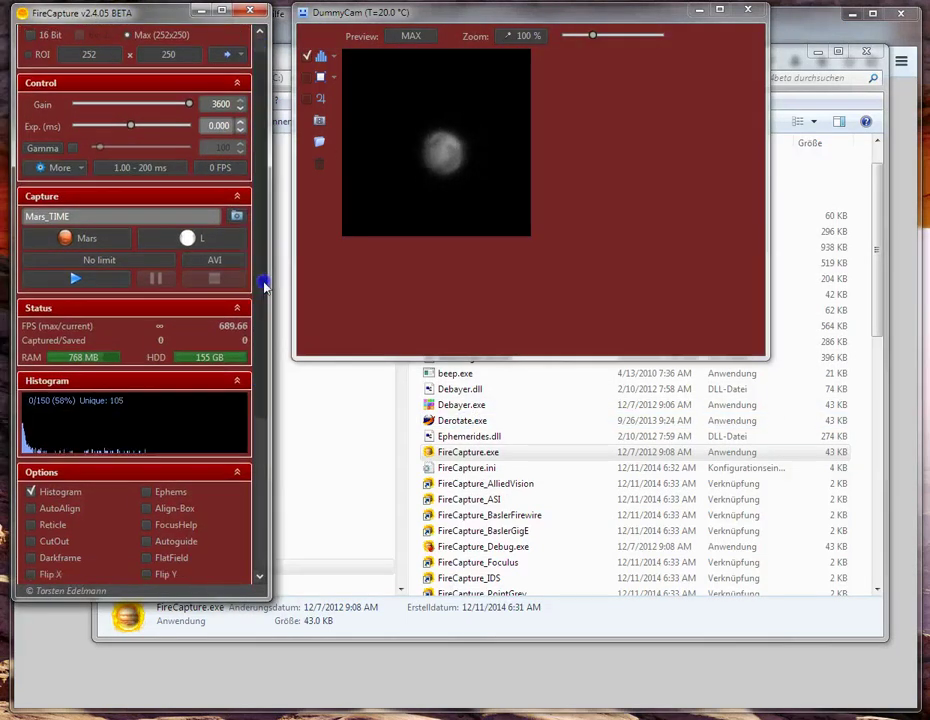
{"action": "left_click_drag", "start_coordinate": [264, 287], "coordinate": [253, 461]}
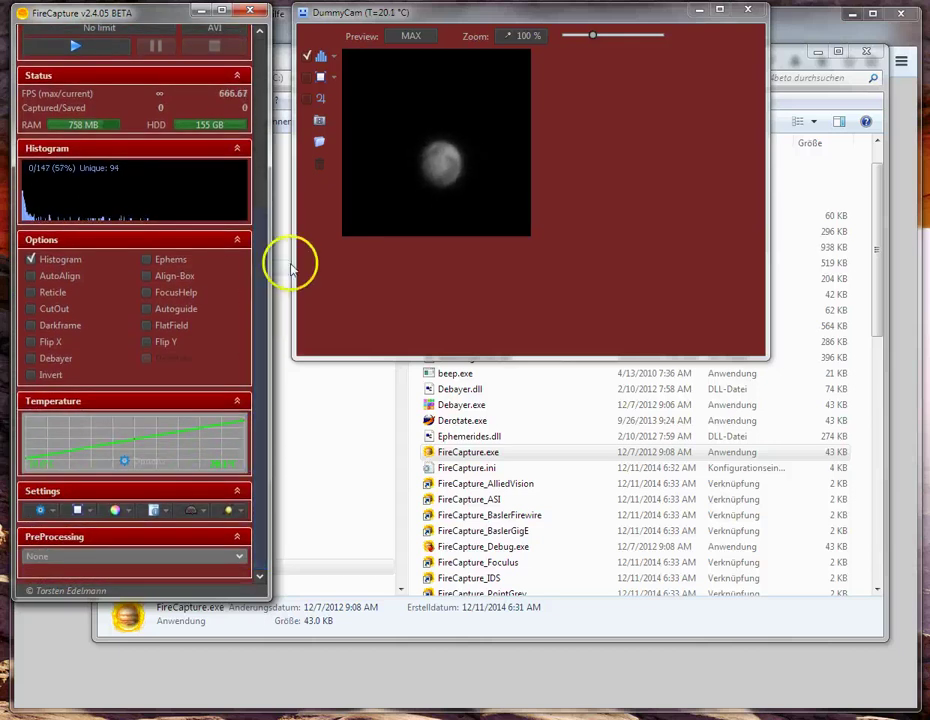
{"action": "left_click", "coordinate": [40, 512]}
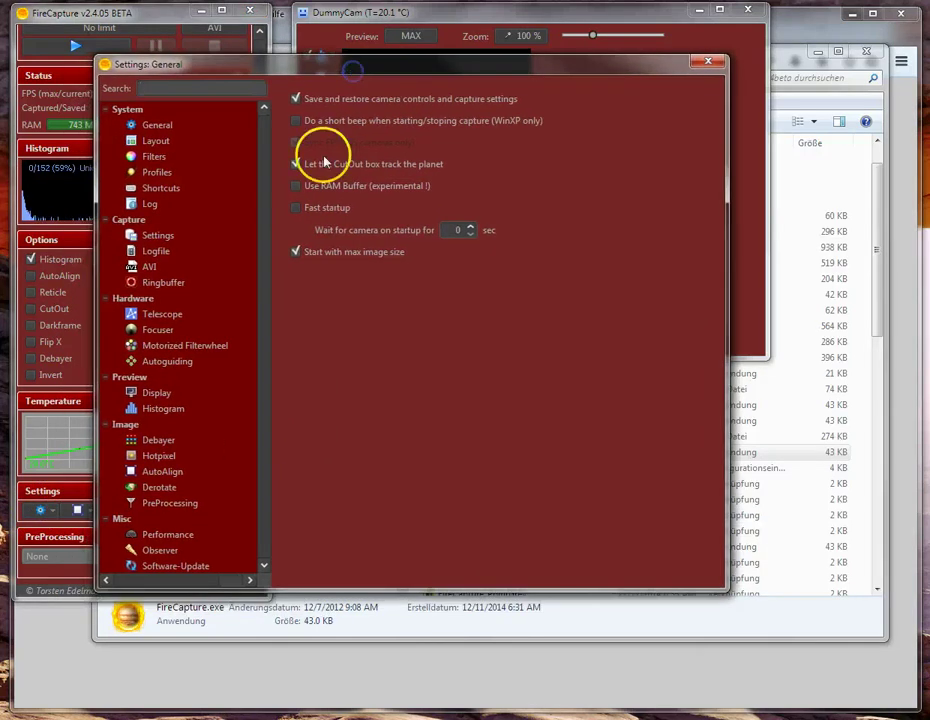
{"action": "left_click_drag", "start_coordinate": [264, 426], "coordinate": [261, 447]}
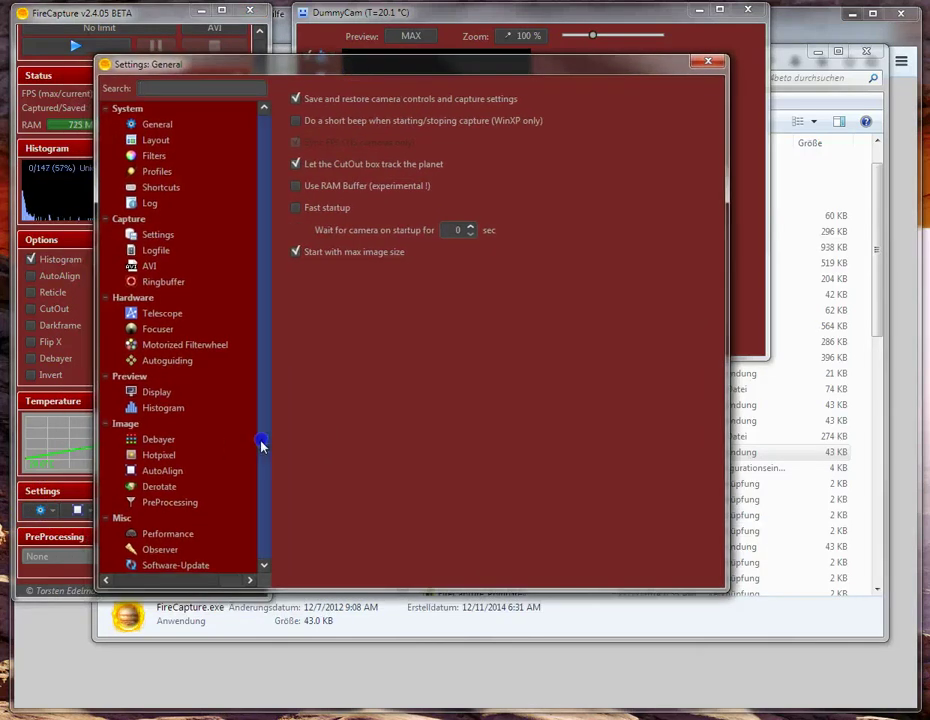
{"action": "left_click", "coordinate": [167, 567]}
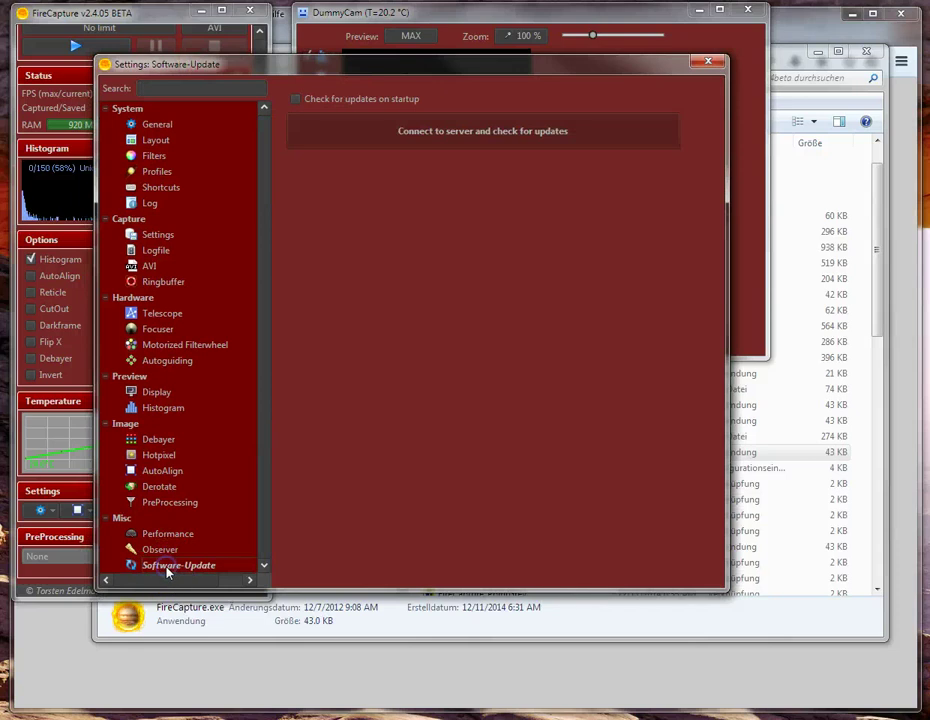
{"action": "left_click", "coordinate": [439, 135]}
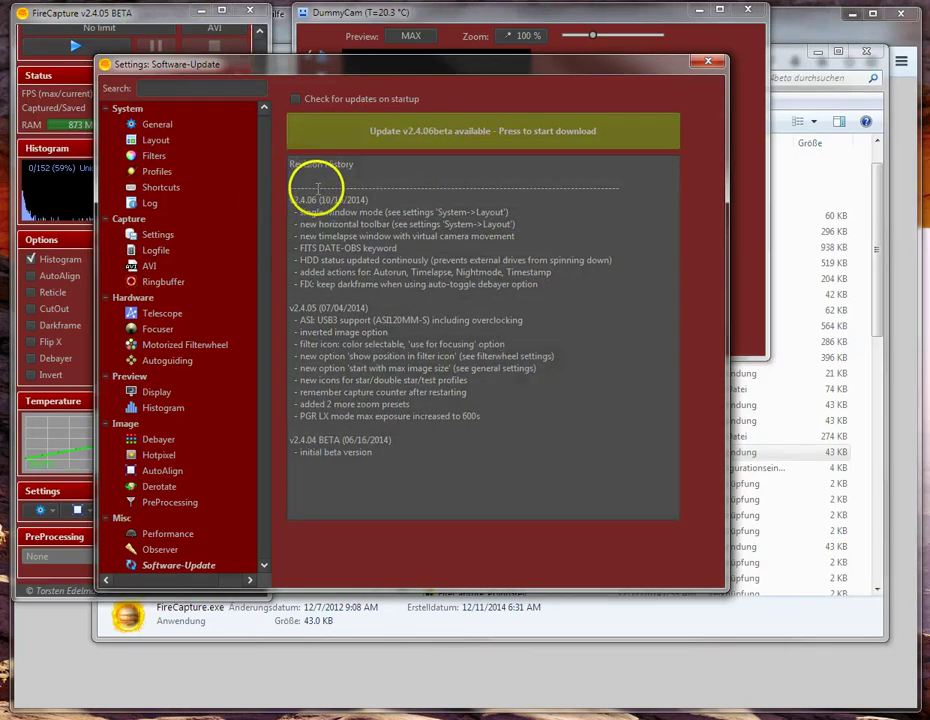
{"action": "left_click", "coordinate": [423, 140]}
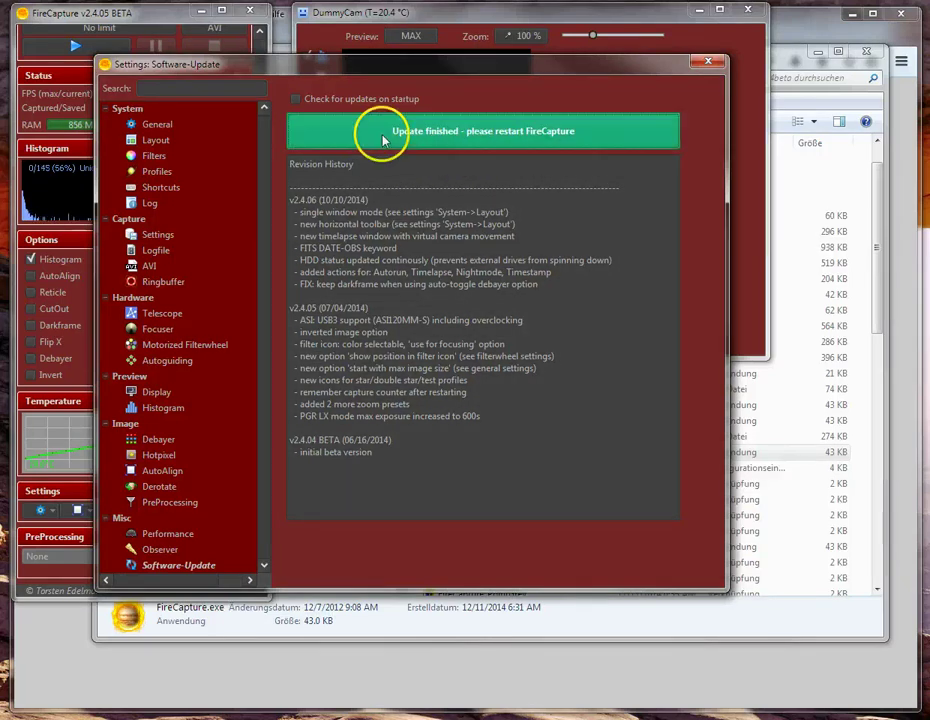
{"action": "left_click", "coordinate": [708, 66]}
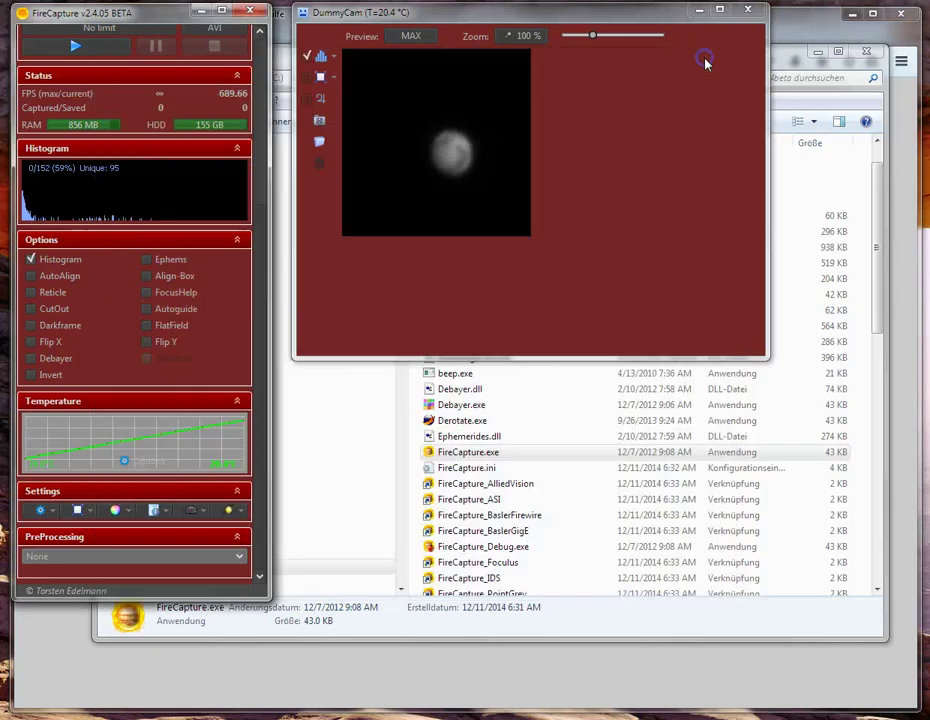
Restart FireCapture with the DummyCam instead of selecting a camera interface.
{"action": "left_click", "coordinate": [249, 11]}
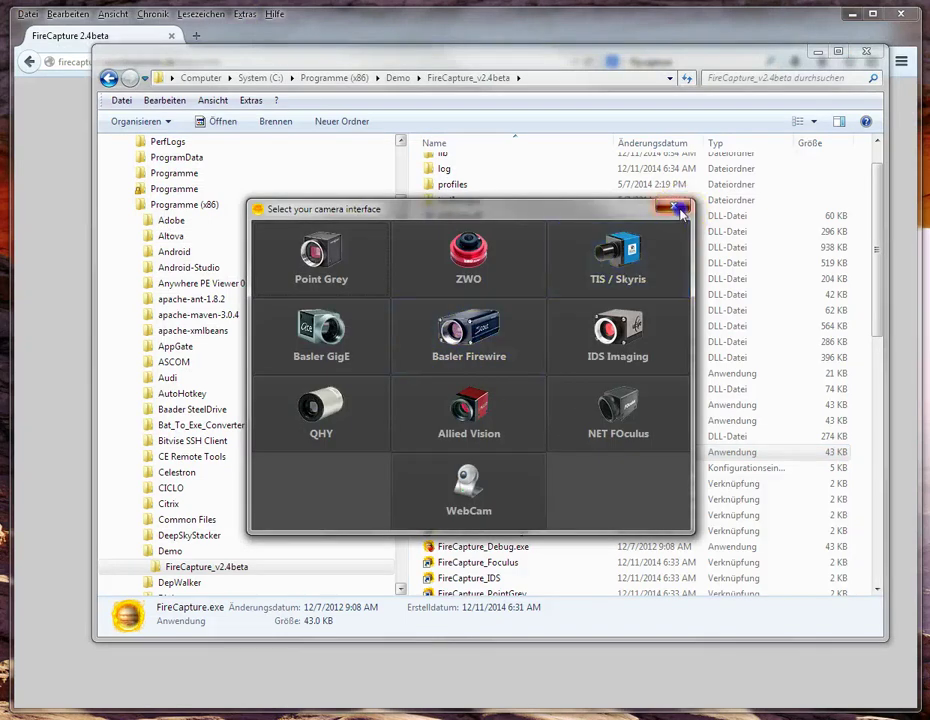
{"action": "left_click", "coordinate": [675, 208]}
{"action": "left_click", "coordinate": [472, 392]}
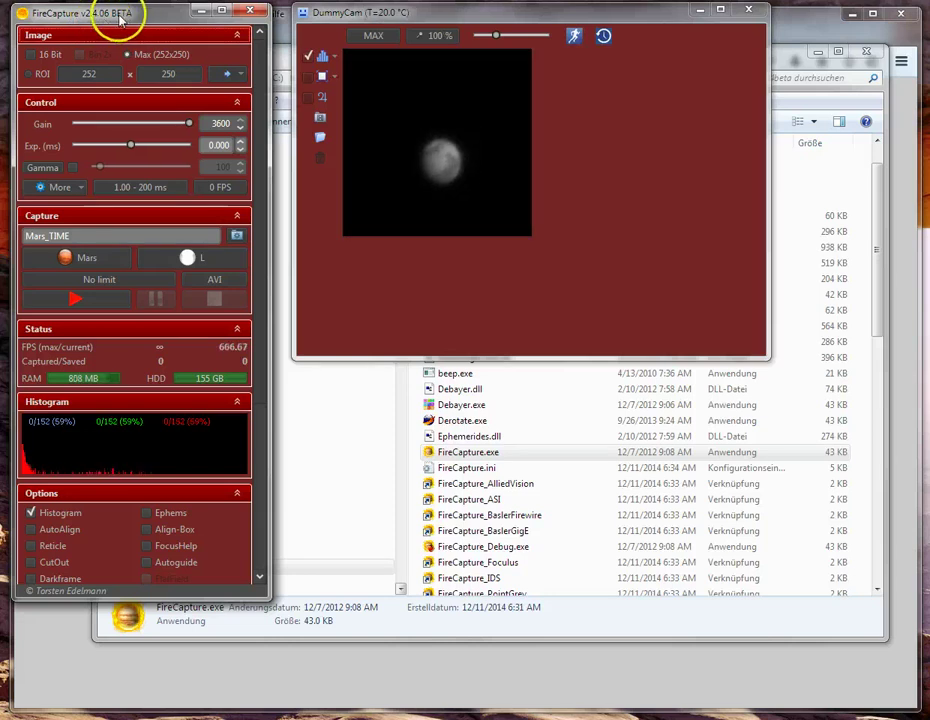
Check the server for further software updates from the Software-Update settings, and close the settings.
{"action": "scroll", "coordinate": [245, 335], "scroll_direction": "down", "scroll_amount": 5}
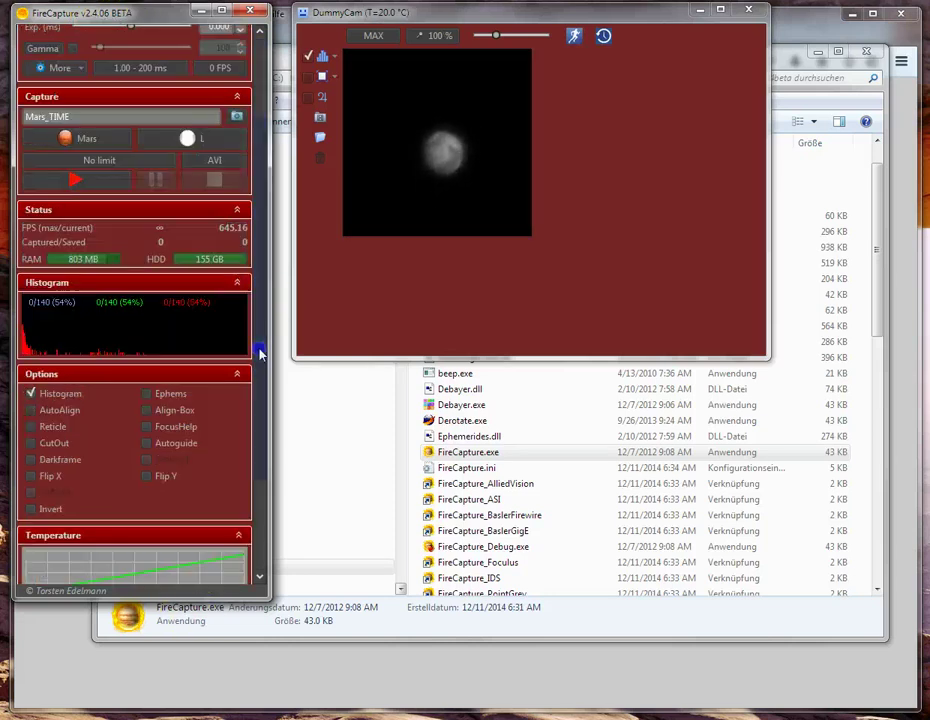
{"action": "left_click", "coordinate": [38, 511]}
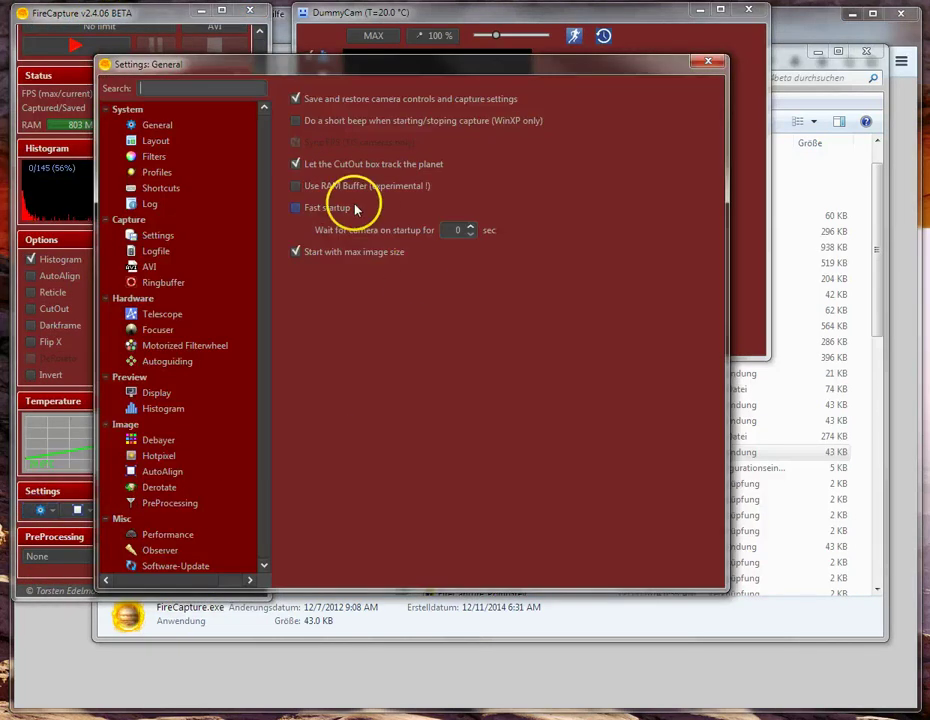
{"action": "left_click", "coordinate": [176, 567]}
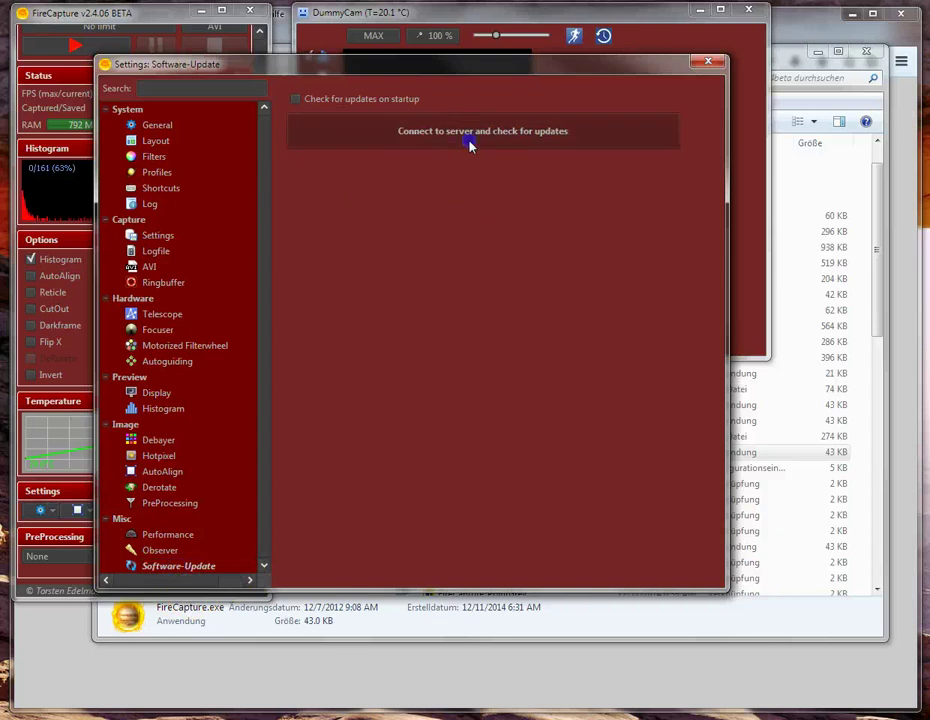
{"action": "left_click", "coordinate": [470, 146]}
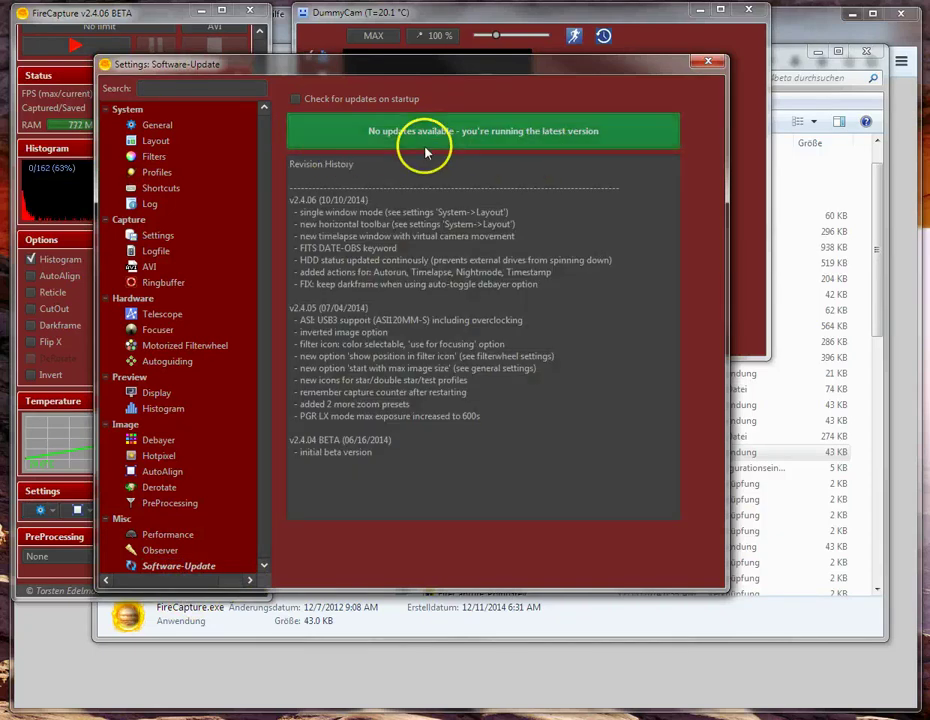
{"action": "left_click", "coordinate": [705, 64]}
Shift the FireCapture and DummyCam windows slightly, and exit the program.
{"action": "left_click_drag", "start_coordinate": [140, 20], "coordinate": [144, 21]}
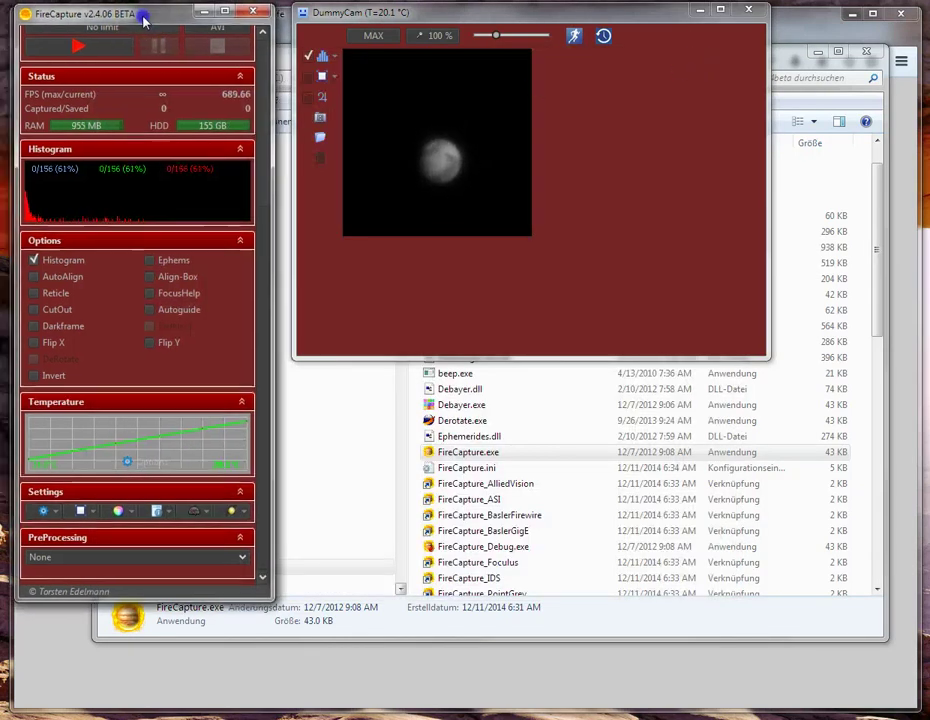
{"action": "left_click_drag", "start_coordinate": [328, 15], "coordinate": [317, 16]}
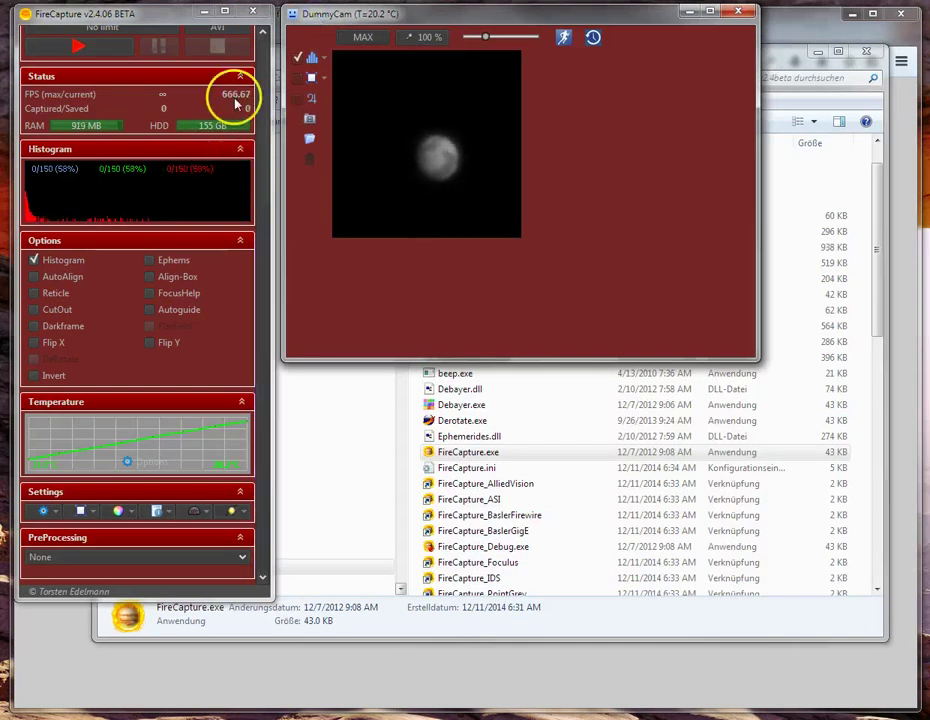
{"action": "left_click", "coordinate": [254, 13]}
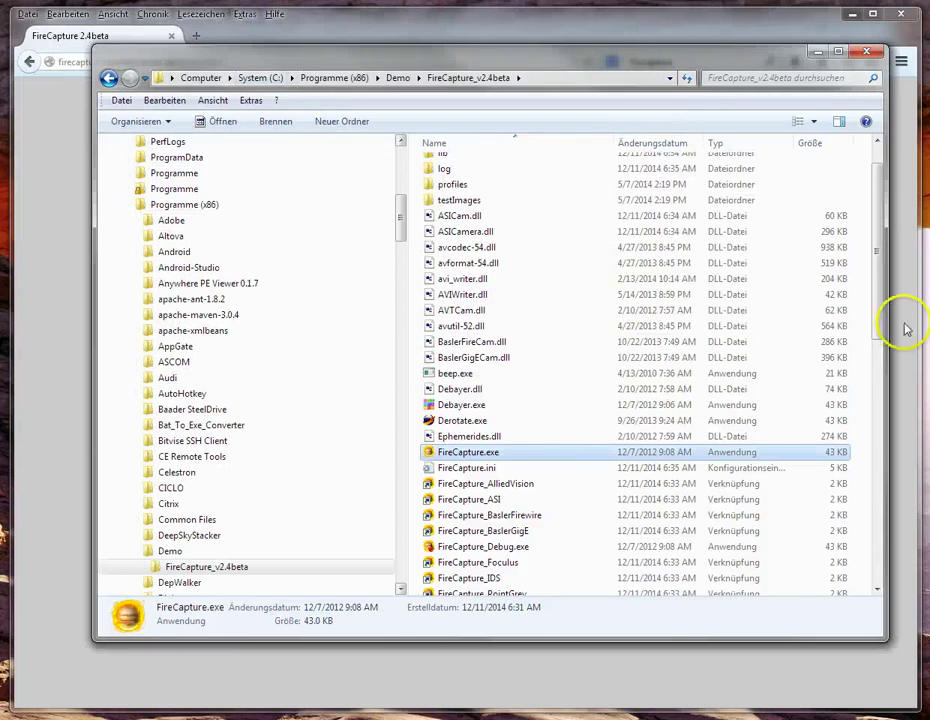
Look through the FireCapture_v2.4beta folder, including the jre folder and the camera-specific shortcuts.
{"action": "left_click_drag", "start_coordinate": [880, 328], "coordinate": [880, 312]}
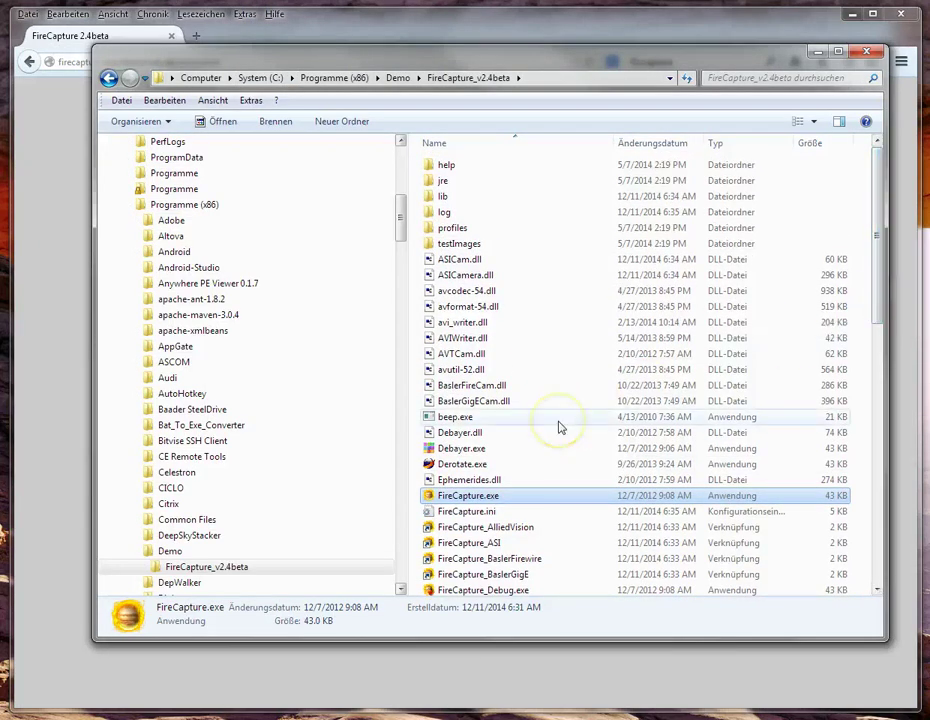
{"action": "left_click", "coordinate": [443, 183]}
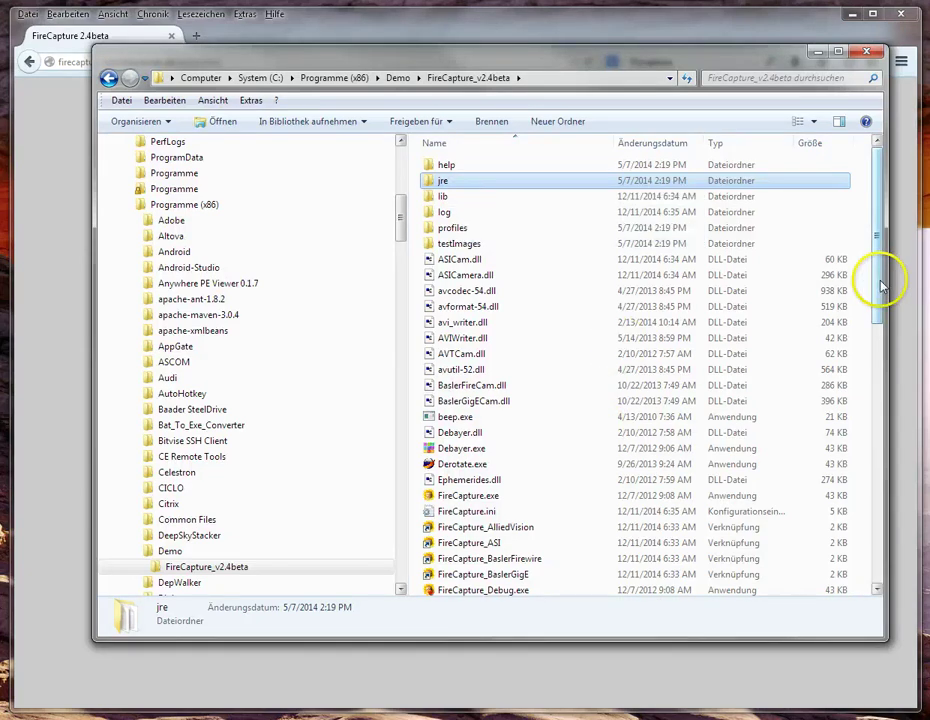
{"action": "left_click_drag", "start_coordinate": [880, 287], "coordinate": [887, 333]}
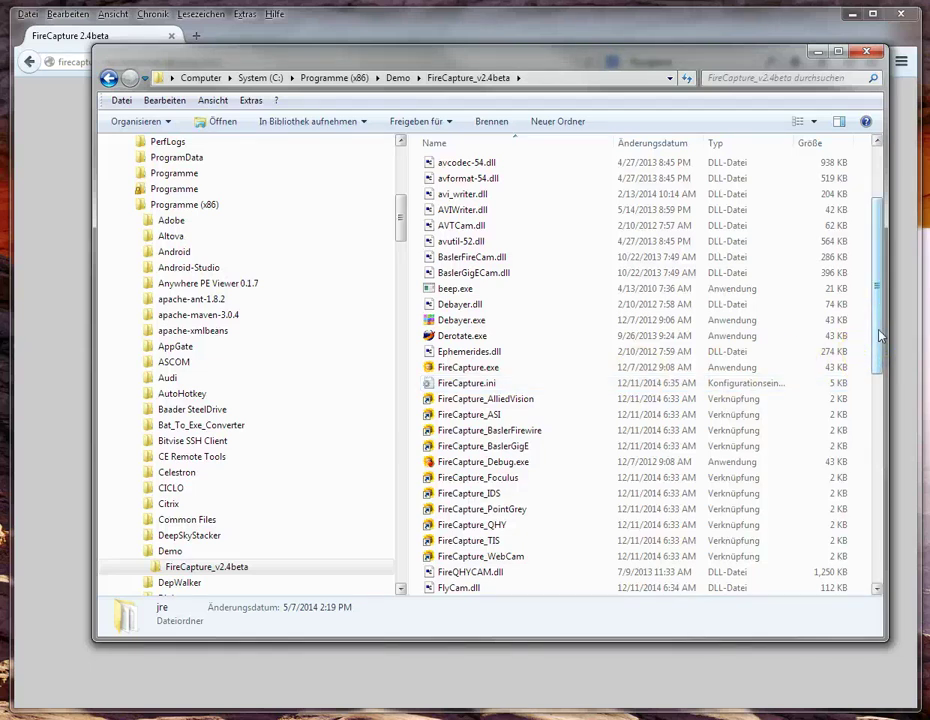
{"action": "mouse_move", "coordinate": [880, 337]}
{"action": "left_mouse_down"}
{"action": "mouse_move", "coordinate": [882, 270]}
{"action": "mouse_move", "coordinate": [878, 357]}
{"action": "left_mouse_up"}
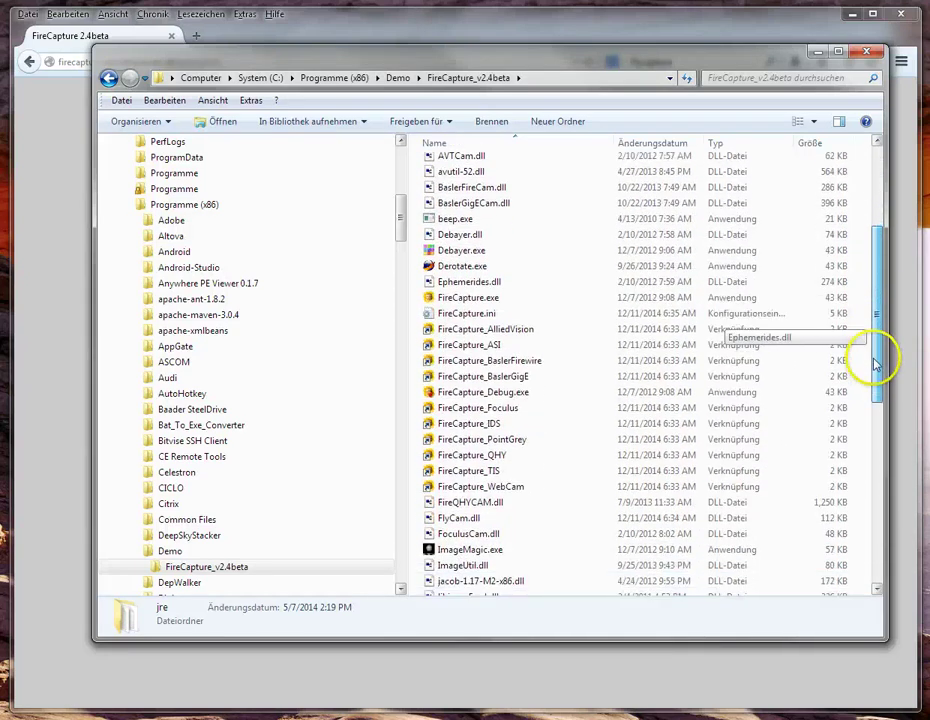
Change the maximum heap argument in the FireCapture_WebCam shortcut's target to -Xmx2024m, apply it, and launch the shortcut.
{"action": "left_click", "coordinate": [478, 487]}
{"action": "right_click", "coordinate": [490, 487]}
{"action": "left_click", "coordinate": [547, 482]}
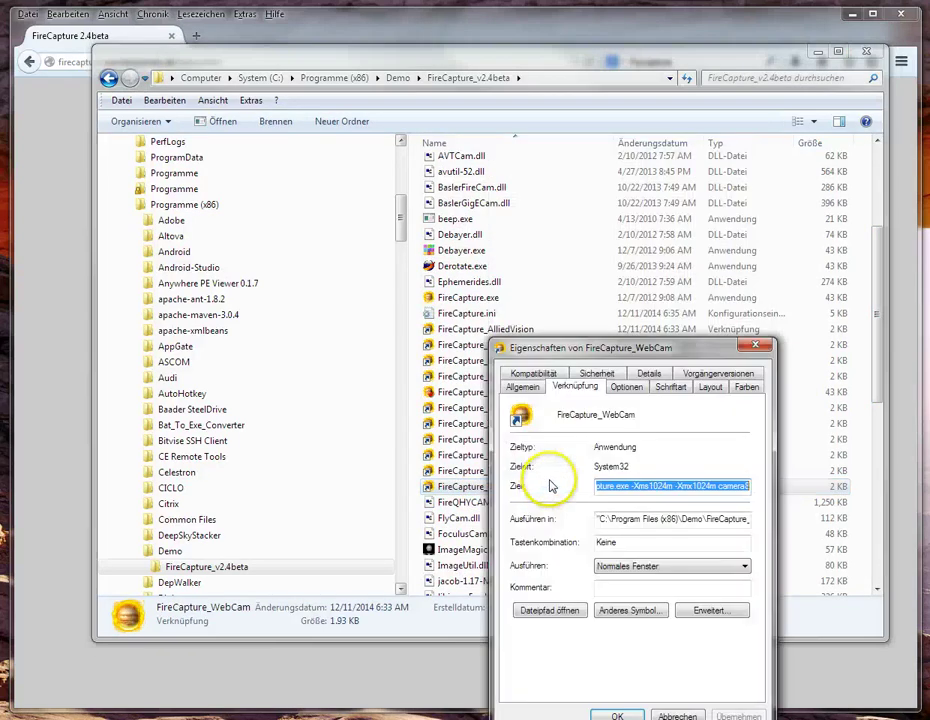
{"action": "left_click_drag", "start_coordinate": [648, 338], "coordinate": [531, 170]}
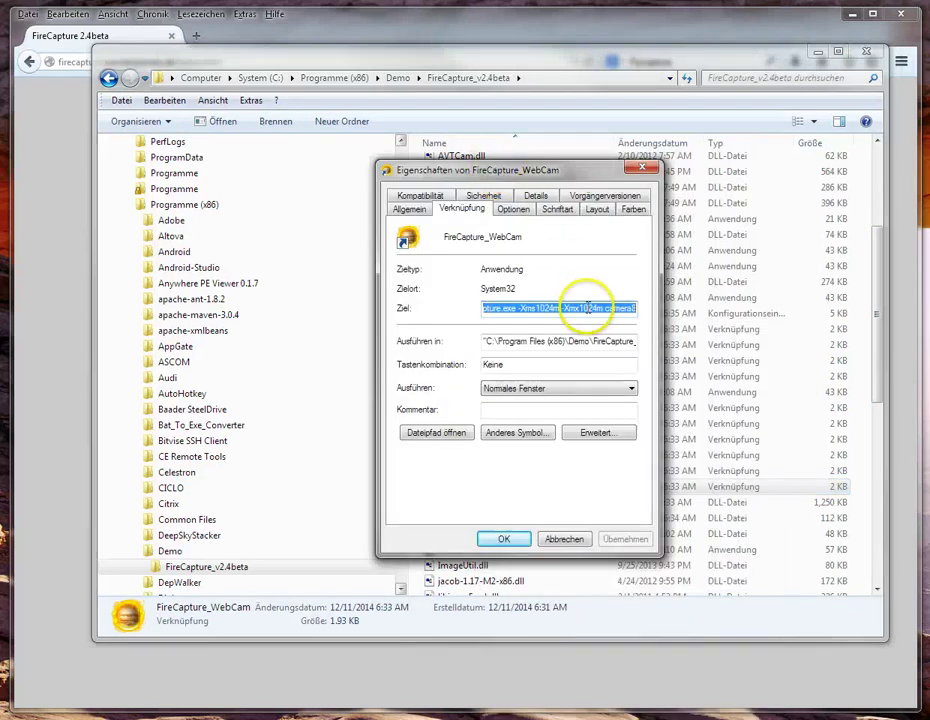
{"action": "left_click", "coordinate": [582, 309]}
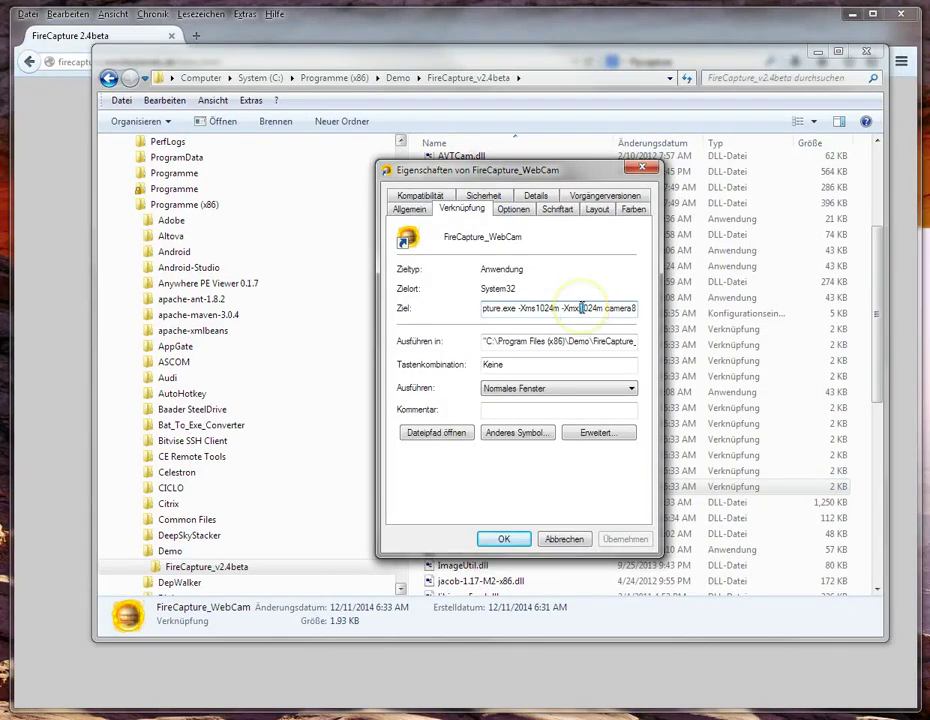
{"action": "left_click_drag", "start_coordinate": [582, 309], "coordinate": [586, 309]}
{"action": "type", "text": "2"}
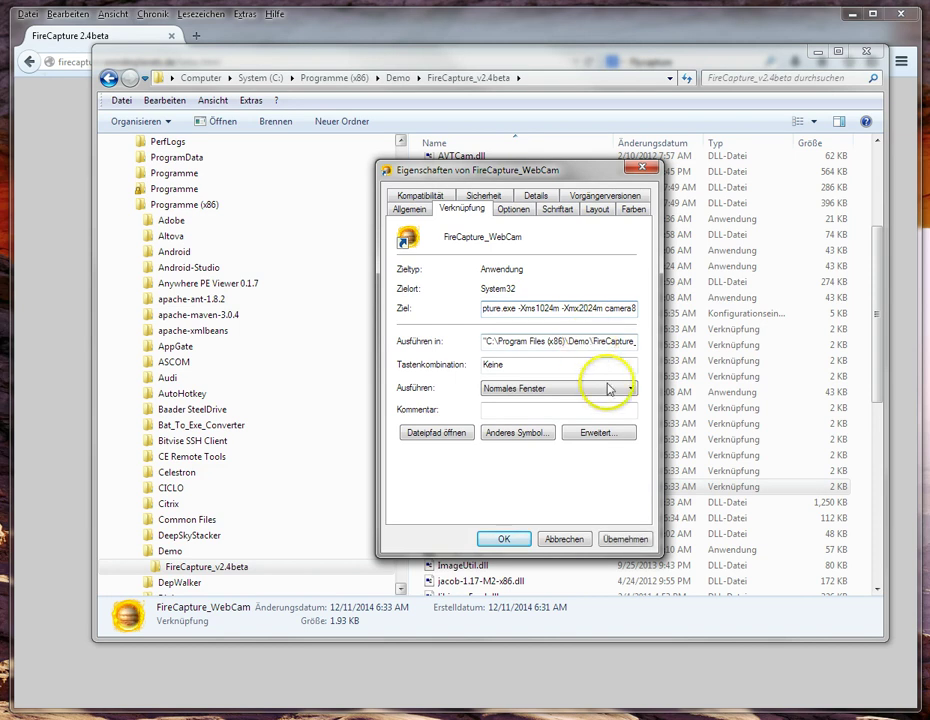
{"action": "left_click", "coordinate": [620, 540]}
{"action": "left_click", "coordinate": [525, 540]}
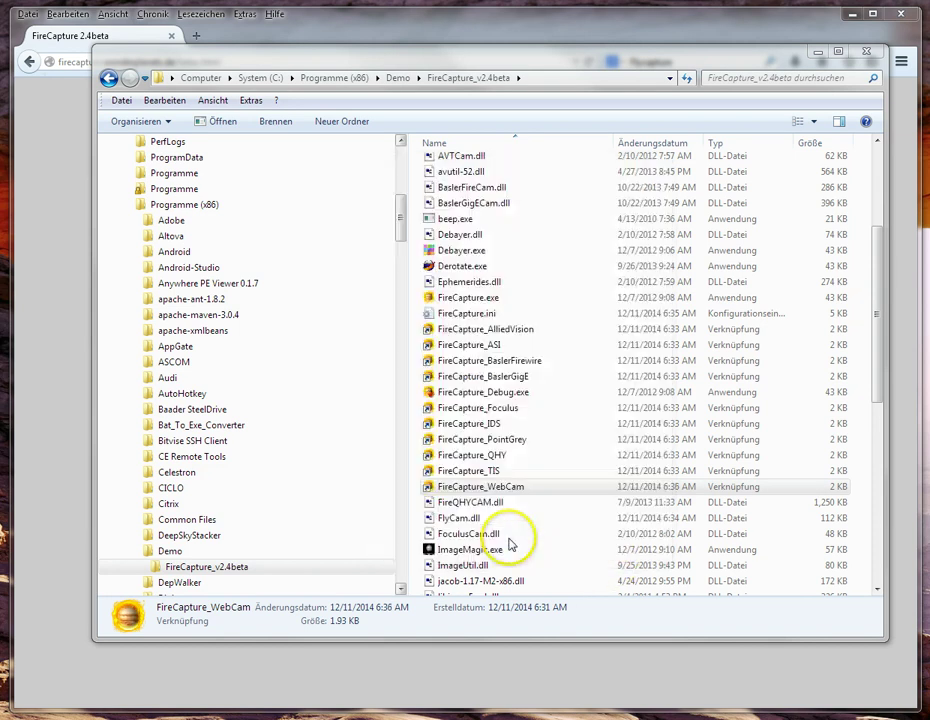
{"action": "double_click", "coordinate": [441, 490]}
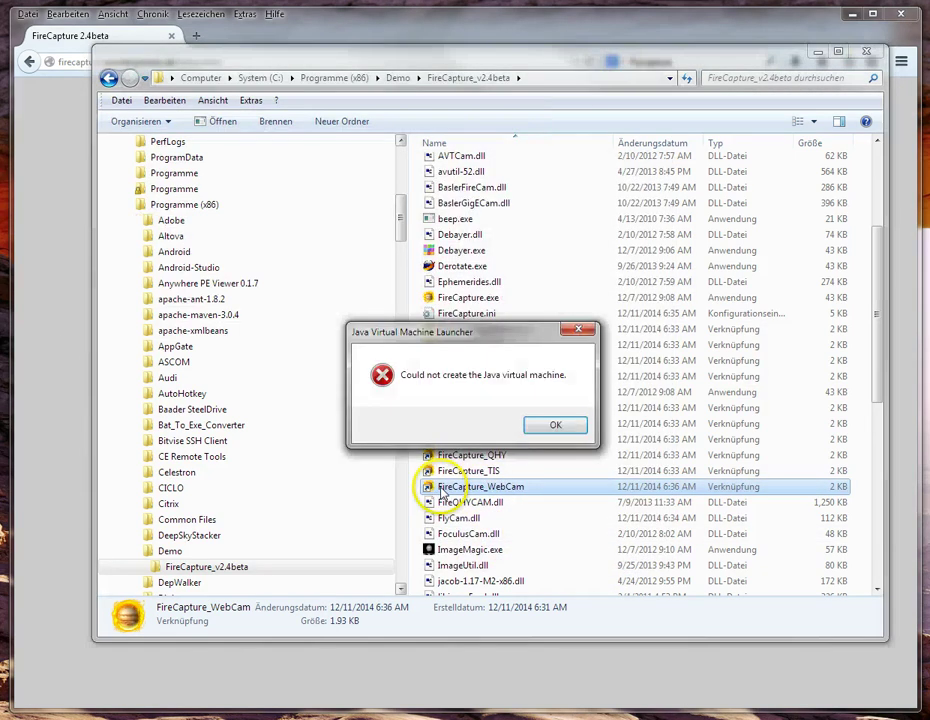
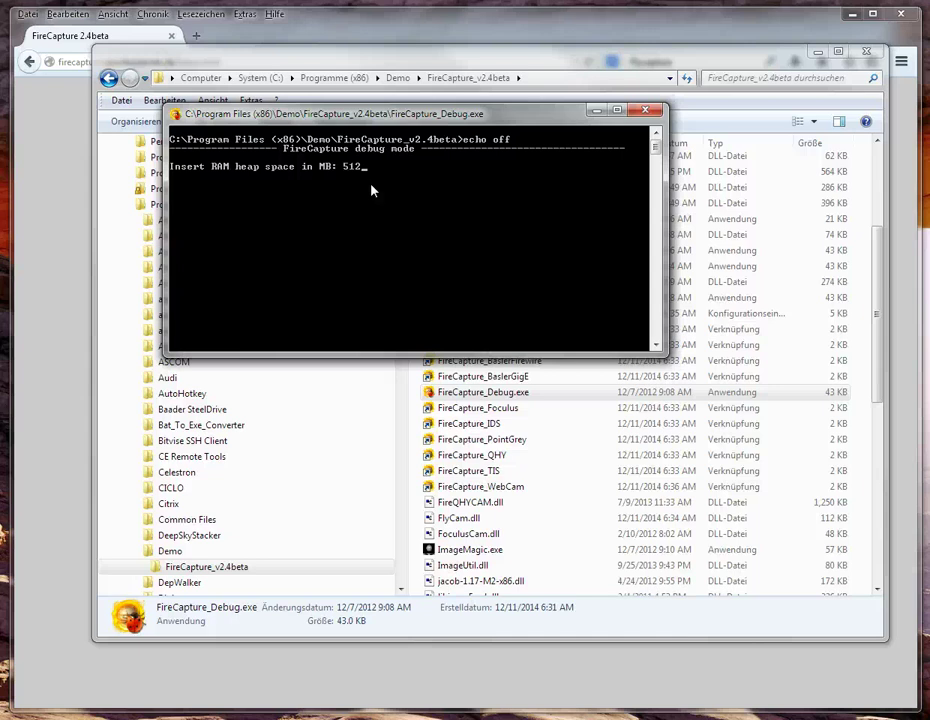
Start FireCapture_Debug.exe with 512 MB of RAM heap space, exit without choosing a camera, and close the debug console.
{"action": "type", "text": "512"}
{"action": "key", "text": "Return"}
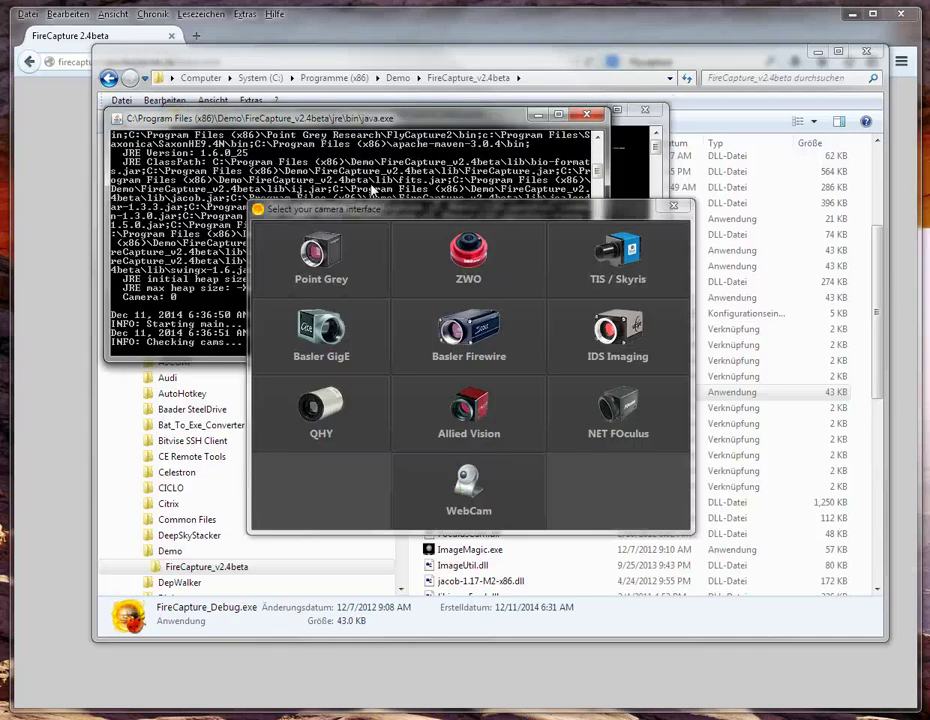
{"action": "left_click", "coordinate": [673, 206]}
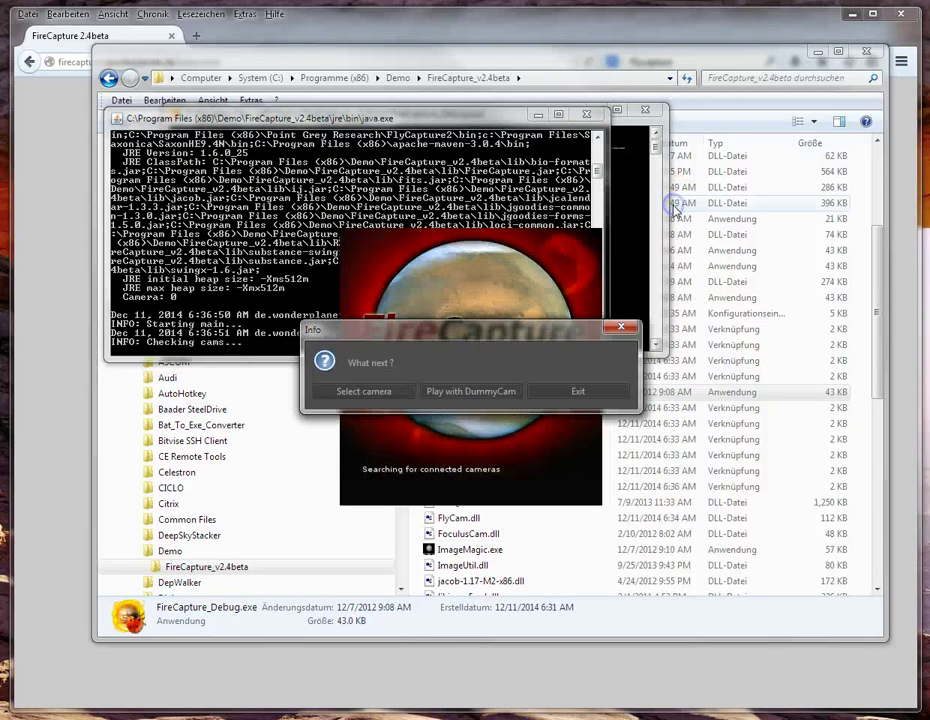
{"action": "left_click", "coordinate": [617, 390]}
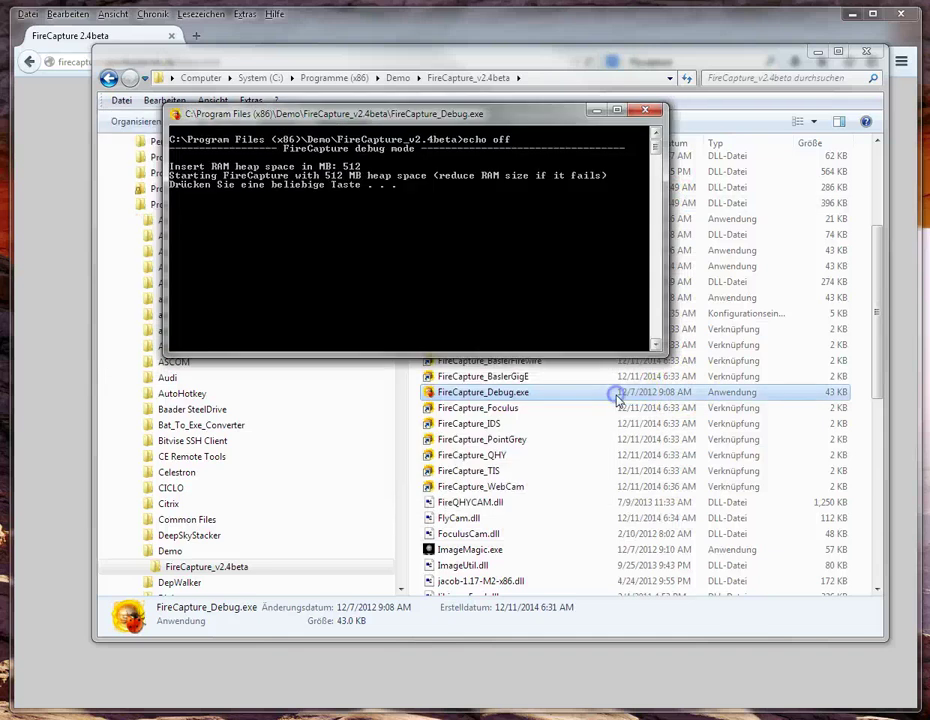
{"action": "left_click", "coordinate": [652, 115]}
Change the initial heap argument in the FireCapture_WebCam shortcut's target to -Xms512m.
{"action": "left_click", "coordinate": [508, 486]}
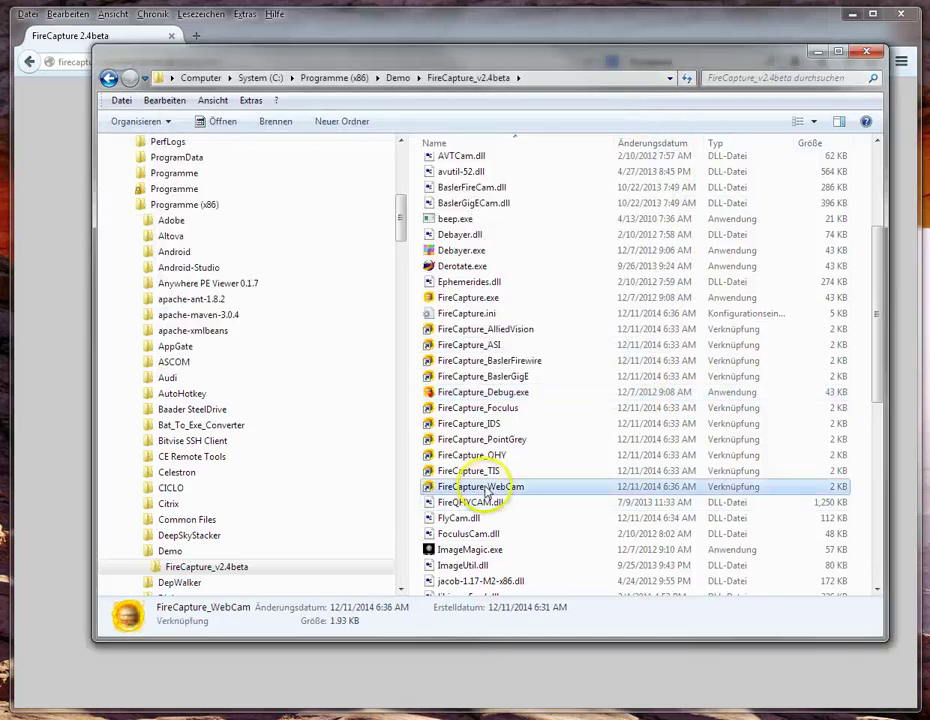
{"action": "right_click", "coordinate": [470, 490]}
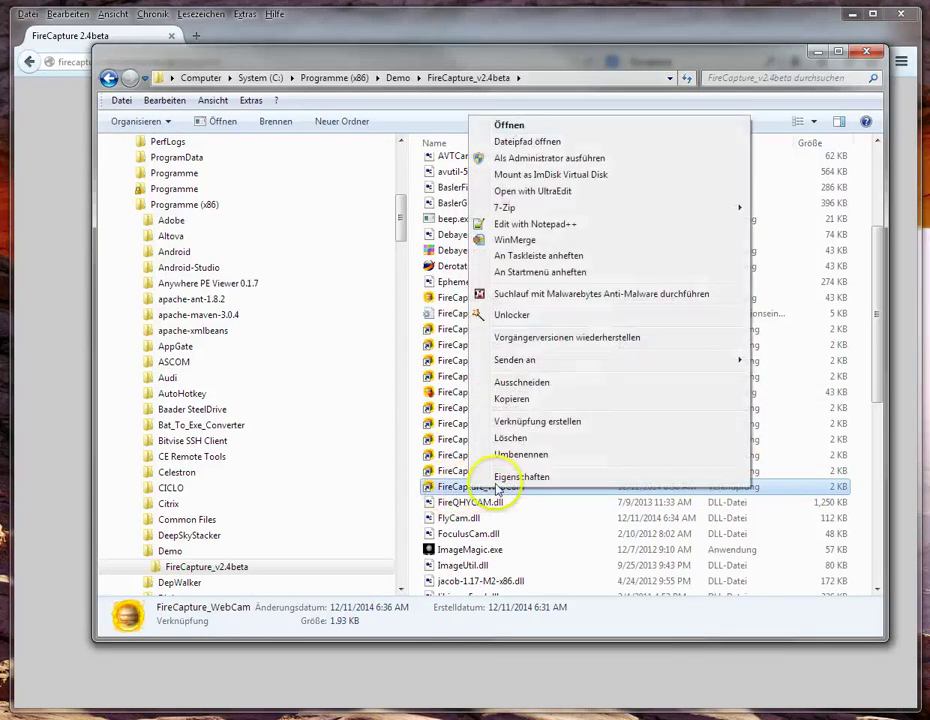
{"action": "left_click", "coordinate": [510, 482]}
{"action": "left_click_drag", "start_coordinate": [665, 357], "coordinate": [485, 166]}
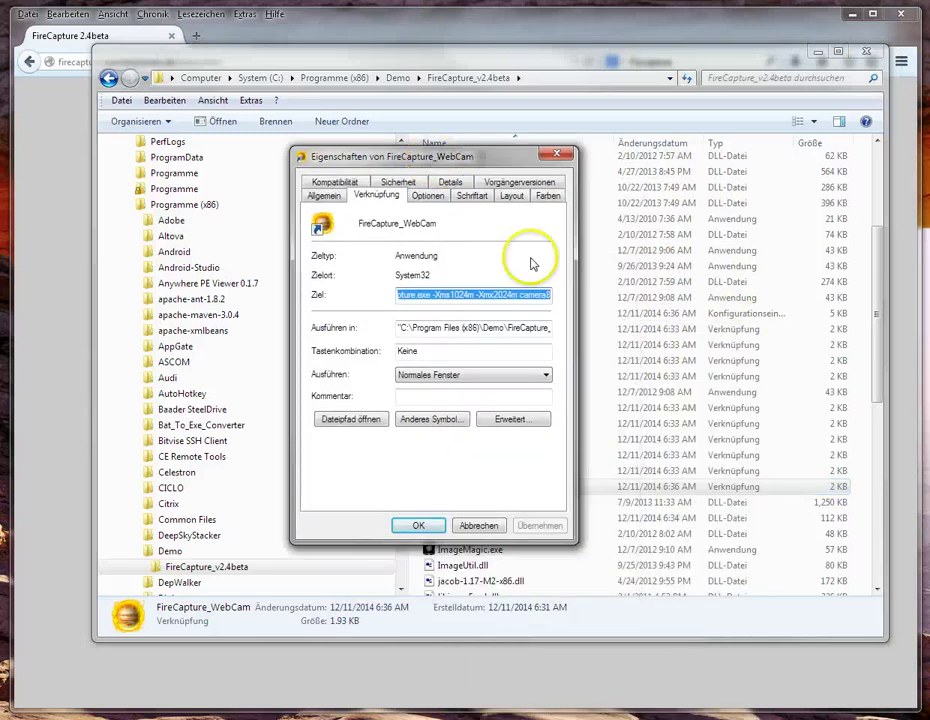
{"action": "left_click", "coordinate": [469, 296]}
{"action": "left_click_drag", "start_coordinate": [467, 295], "coordinate": [450, 296]}
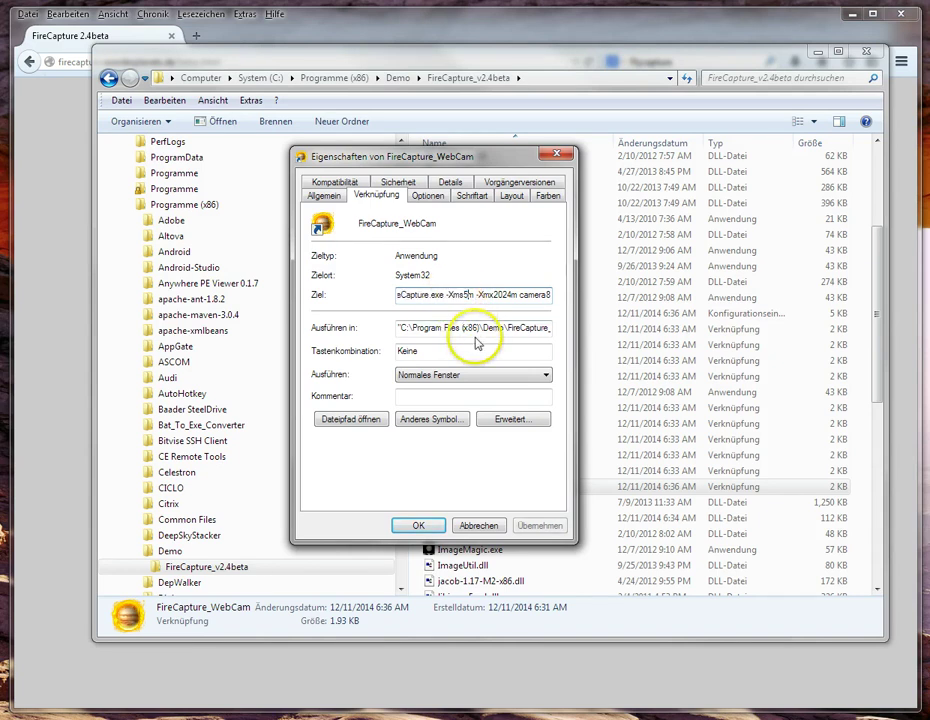
{"action": "type", "text": "512"}
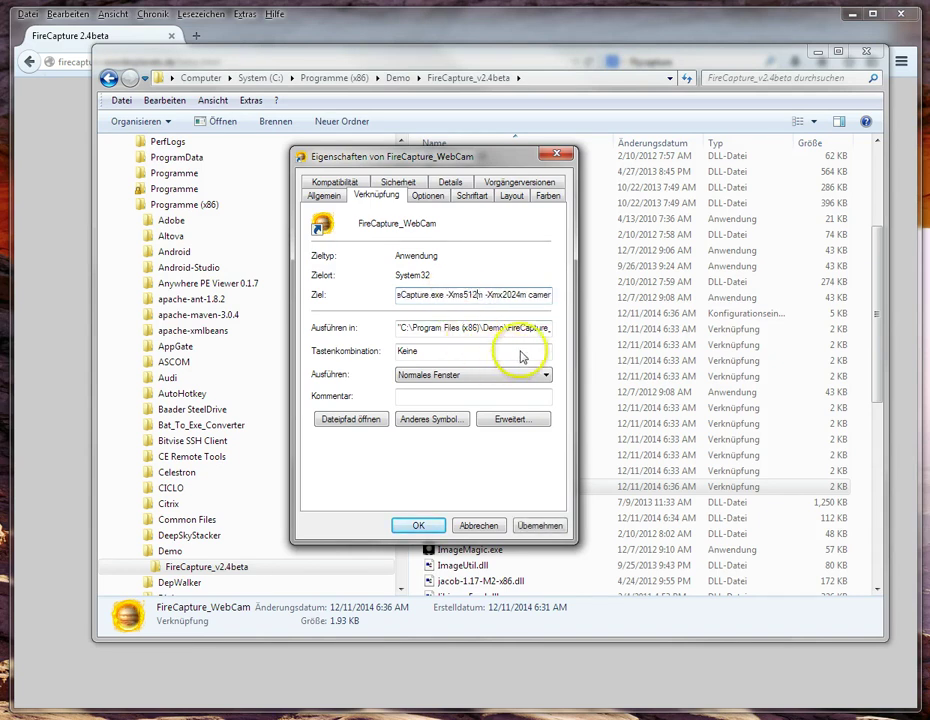
Set the maximum heap argument in the same shortcut target to -Xmx512m and apply the shortcut's properties.
{"action": "left_click", "coordinate": [516, 294]}
{"action": "left_click_drag", "start_coordinate": [517, 294], "coordinate": [503, 296]}
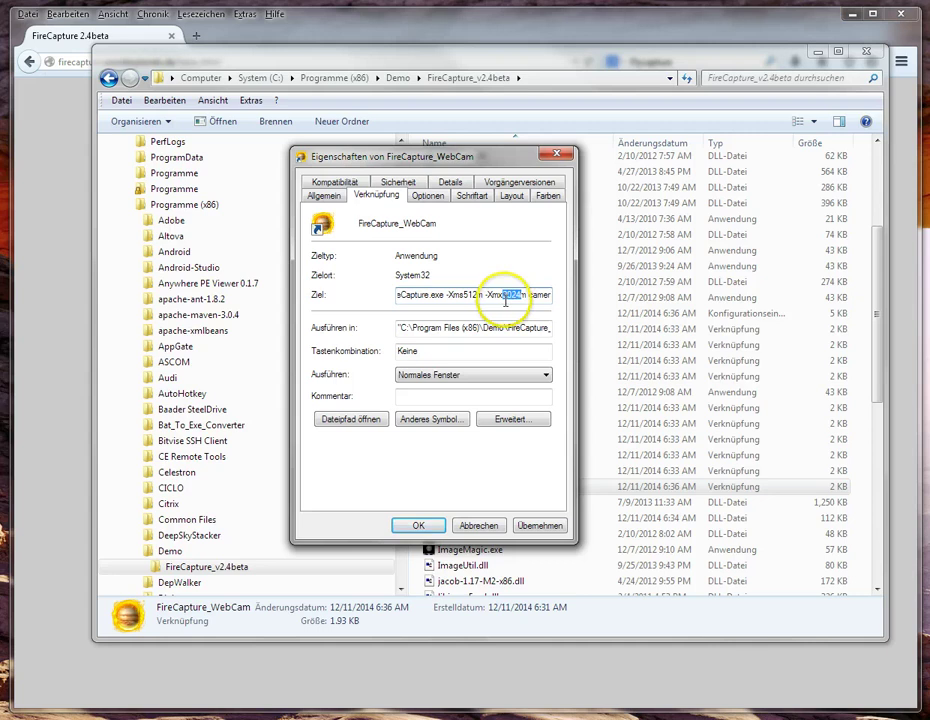
{"action": "type", "text": "512"}
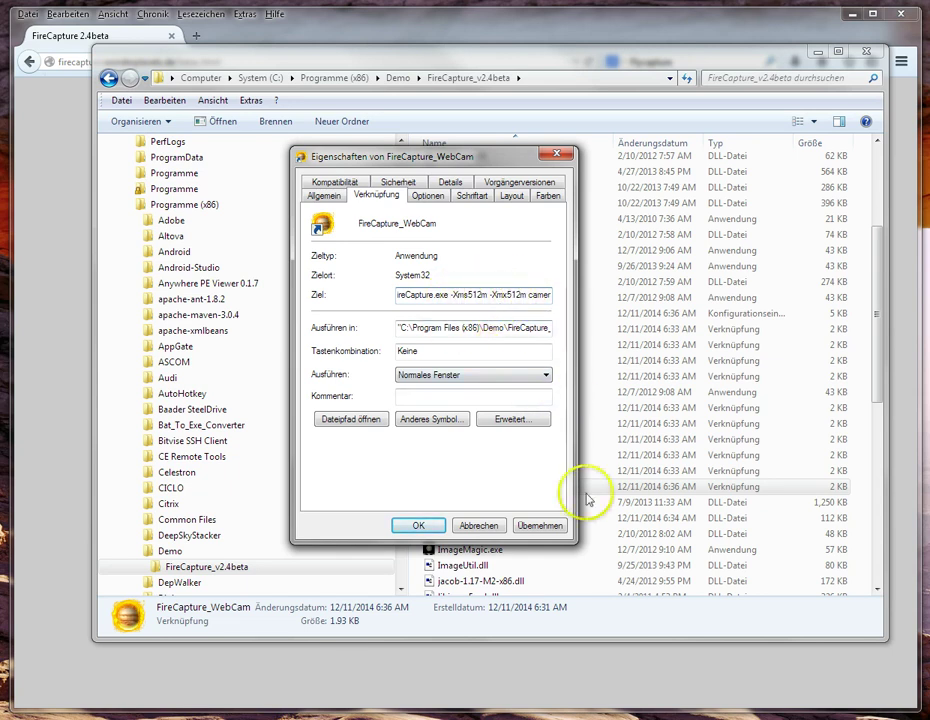
{"action": "left_click", "coordinate": [538, 526]}
{"action": "left_click", "coordinate": [418, 525]}
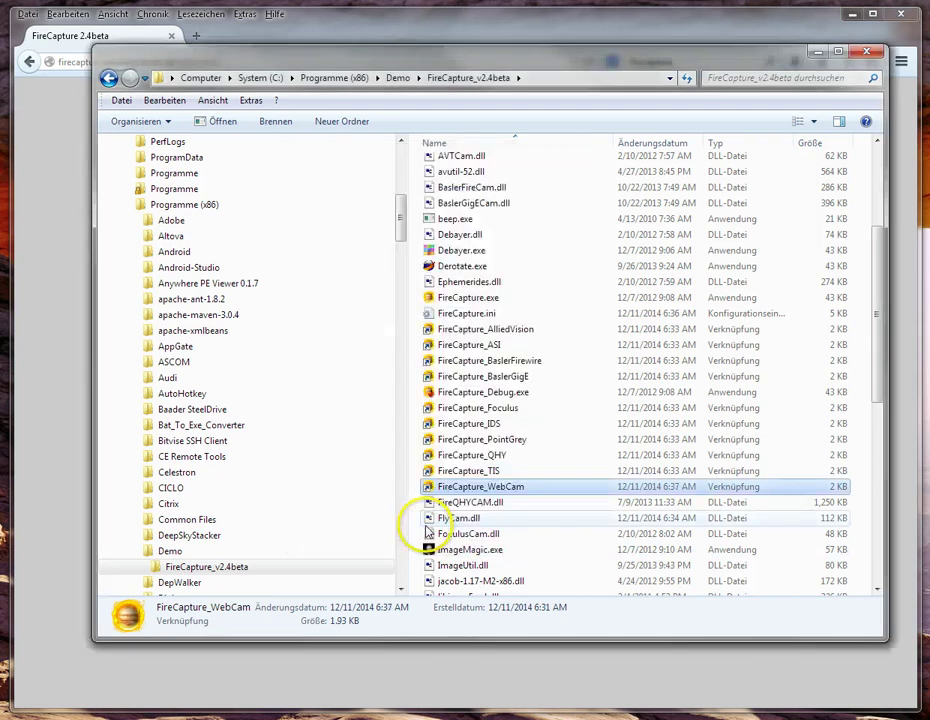
Test the FireCapture_WebCam shortcut by launching it, and exit without choosing a camera.
{"action": "double_click", "coordinate": [495, 487]}
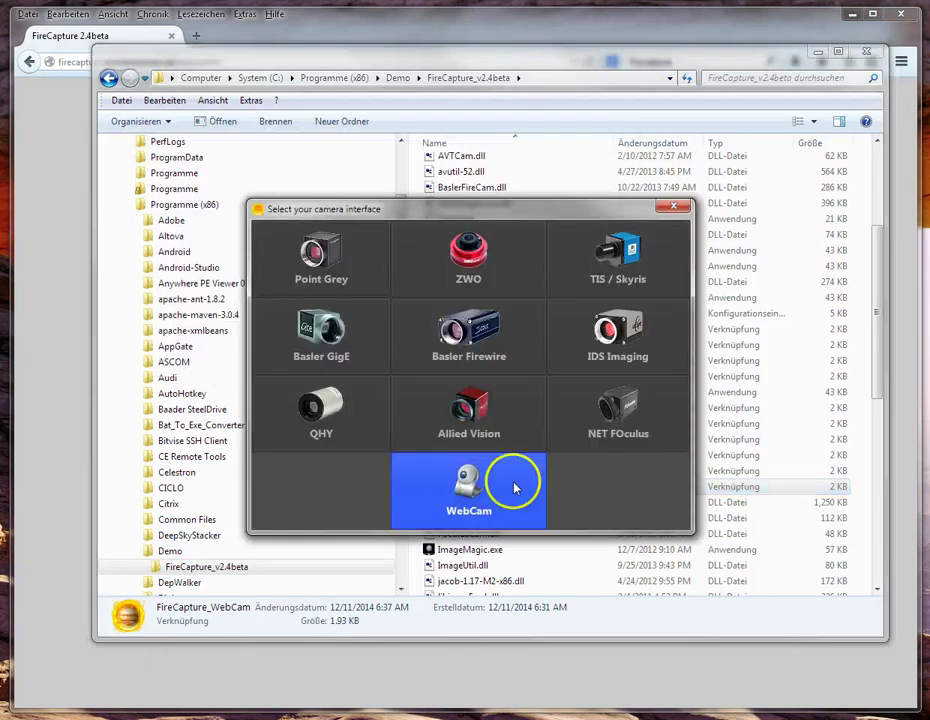
{"action": "left_click", "coordinate": [669, 205]}
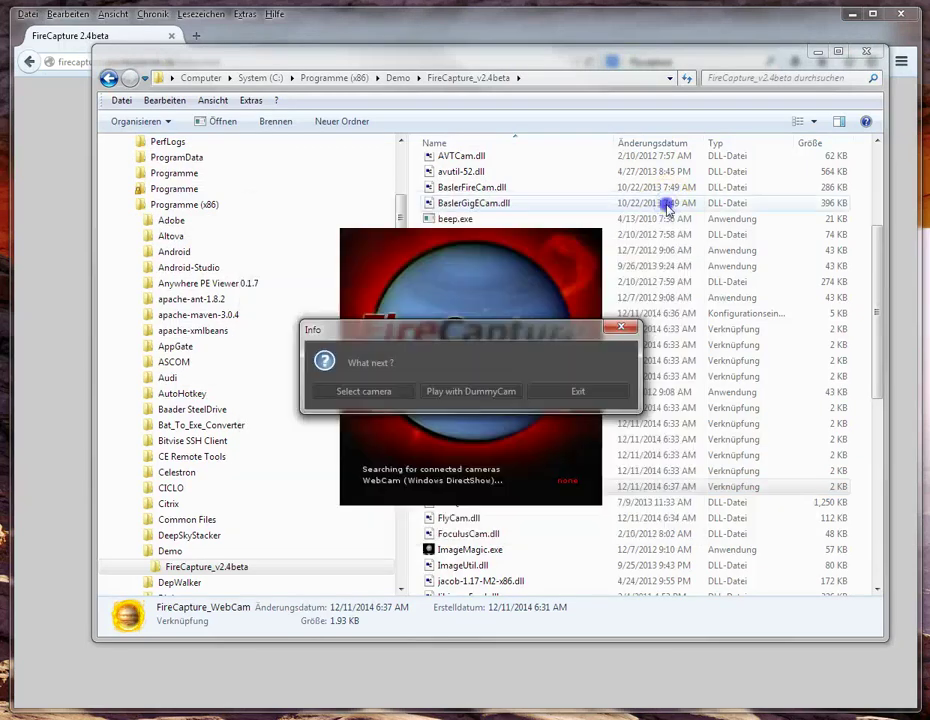
{"action": "left_click", "coordinate": [578, 391]}
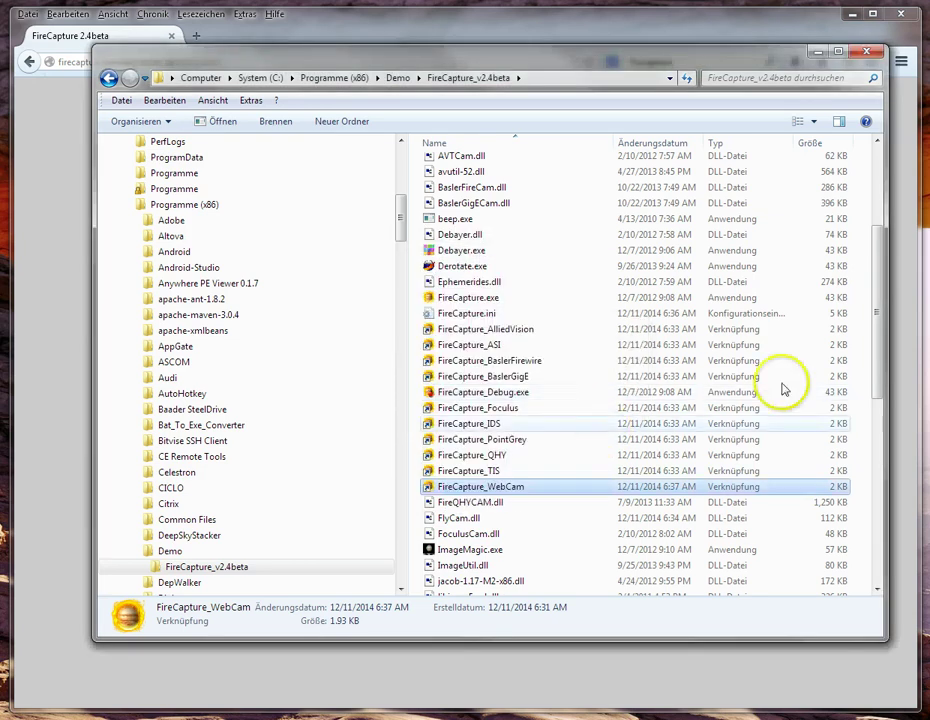
{"action": "left_click_drag", "start_coordinate": [872, 274], "coordinate": [877, 244]}
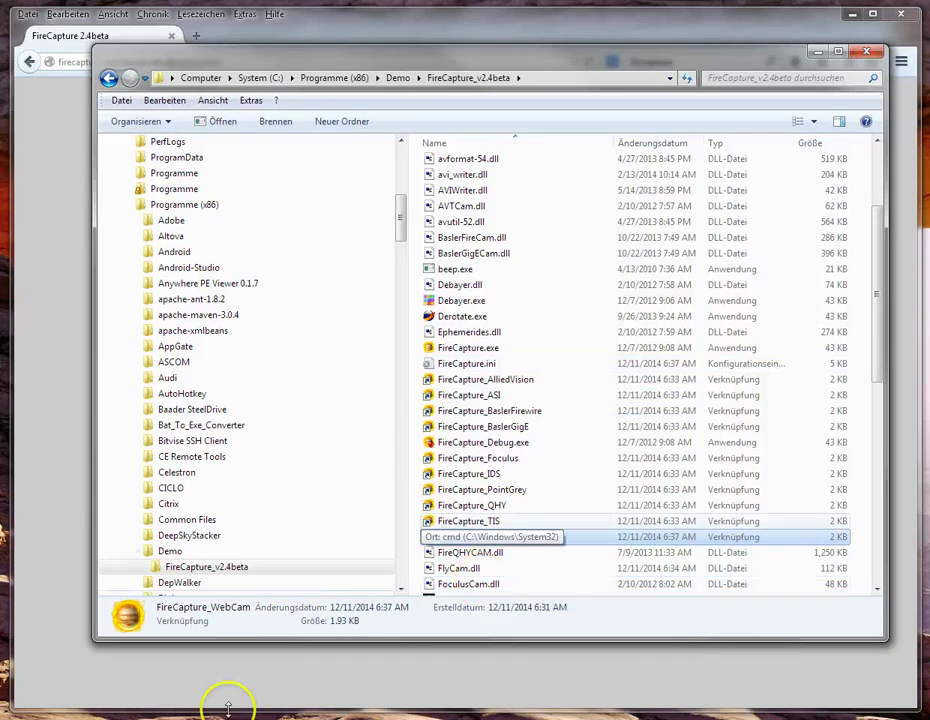
Switch to Firefox and go back to the FireCapture home page to view the System Requirements table.
{"action": "left_click", "coordinate": [170, 715]}
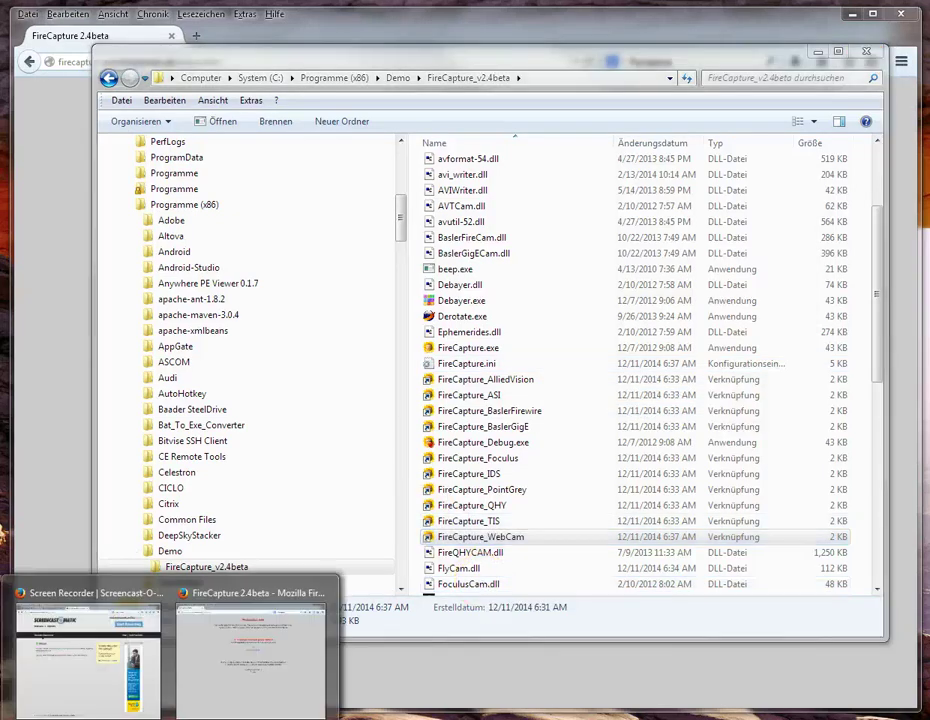
{"action": "left_click", "coordinate": [201, 700]}
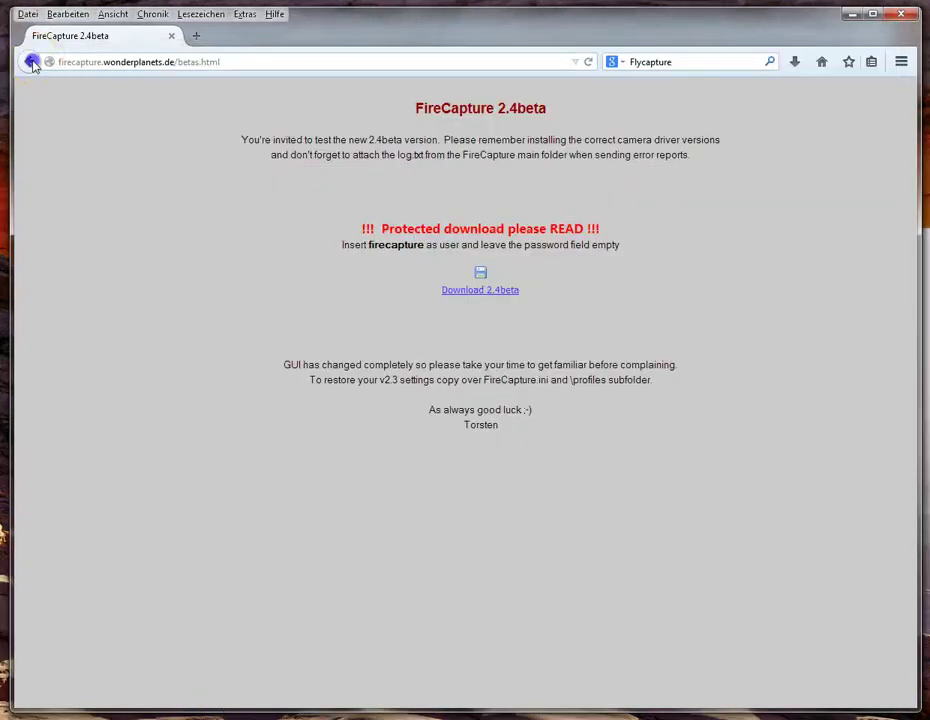
{"action": "left_click", "coordinate": [32, 64]}
{"action": "left_click_drag", "start_coordinate": [897, 388], "coordinate": [888, 274]}
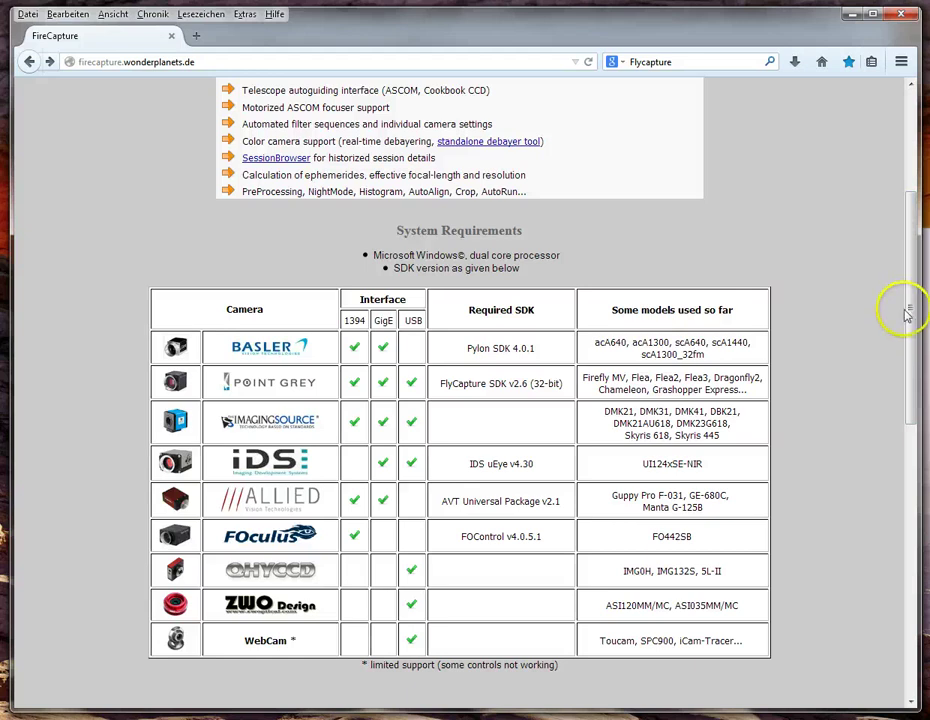
{"action": "mouse_move", "coordinate": [905, 297]}
{"action": "left_mouse_down"}
{"action": "mouse_move", "coordinate": [901, 202]}
{"action": "mouse_move", "coordinate": [899, 313]}
{"action": "left_mouse_up"}
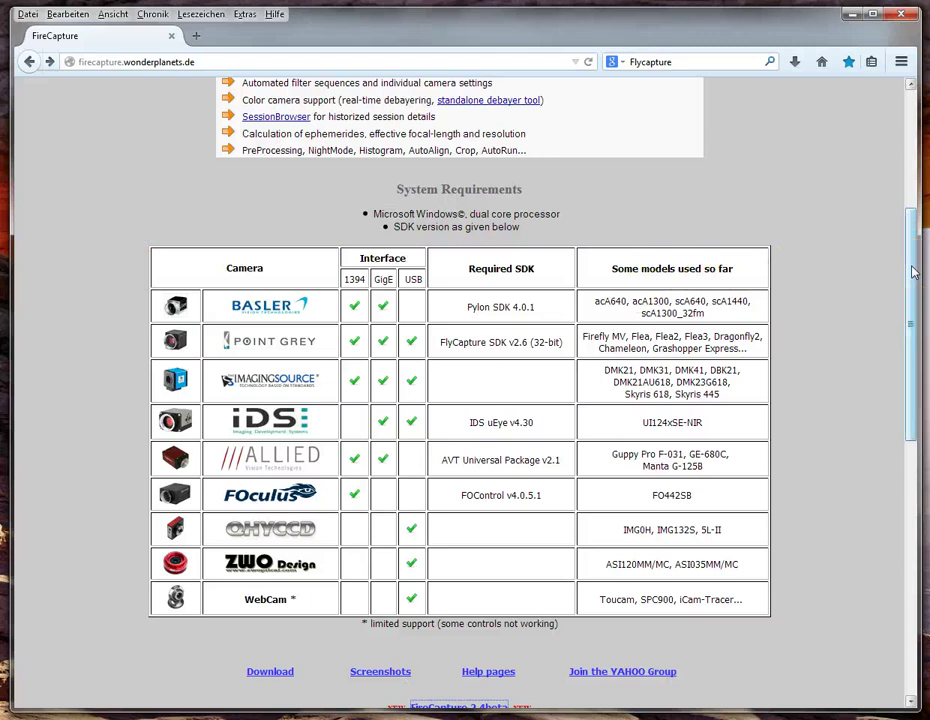
{"action": "mouse_move", "coordinate": [913, 272]}
{"action": "left_mouse_down"}
{"action": "mouse_move", "coordinate": [913, 257]}
{"action": "mouse_move", "coordinate": [913, 269]}
{"action": "left_mouse_up"}
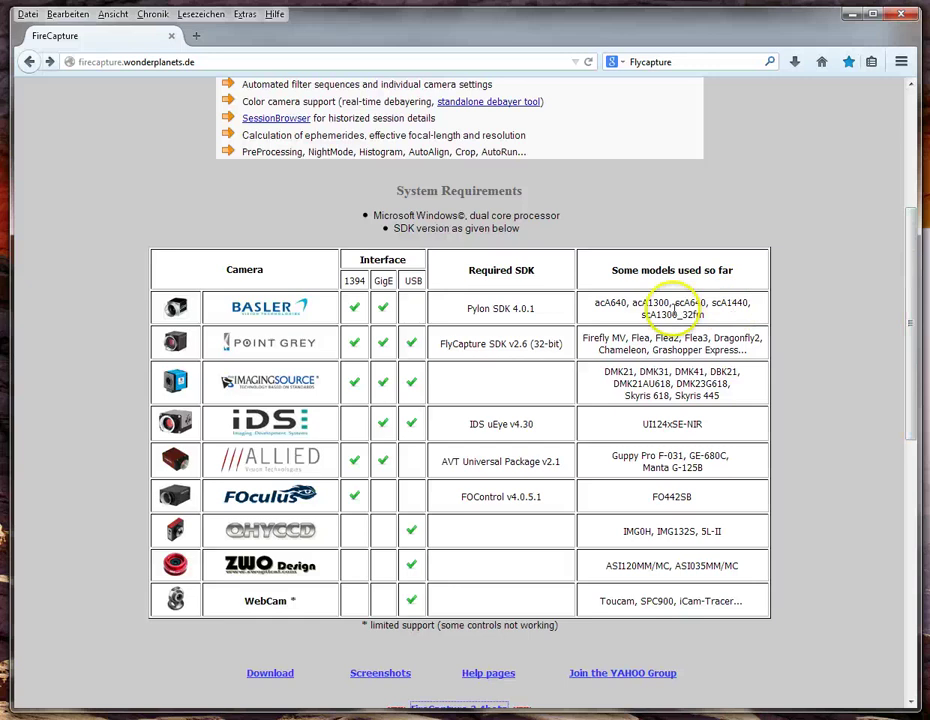
Examine the Required SDK column for each camera brand, especially the Basler Pylon and Point Grey FlyCapture SDK versions.
{"action": "left_click", "coordinate": [540, 311]}
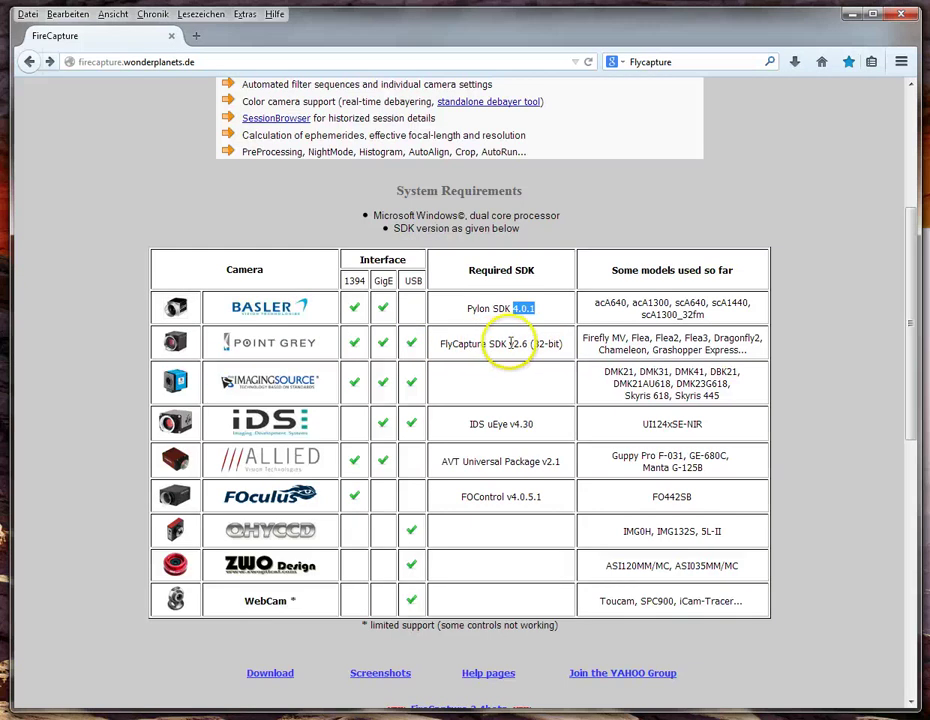
{"action": "left_click_drag", "start_coordinate": [440, 343], "coordinate": [449, 343]}
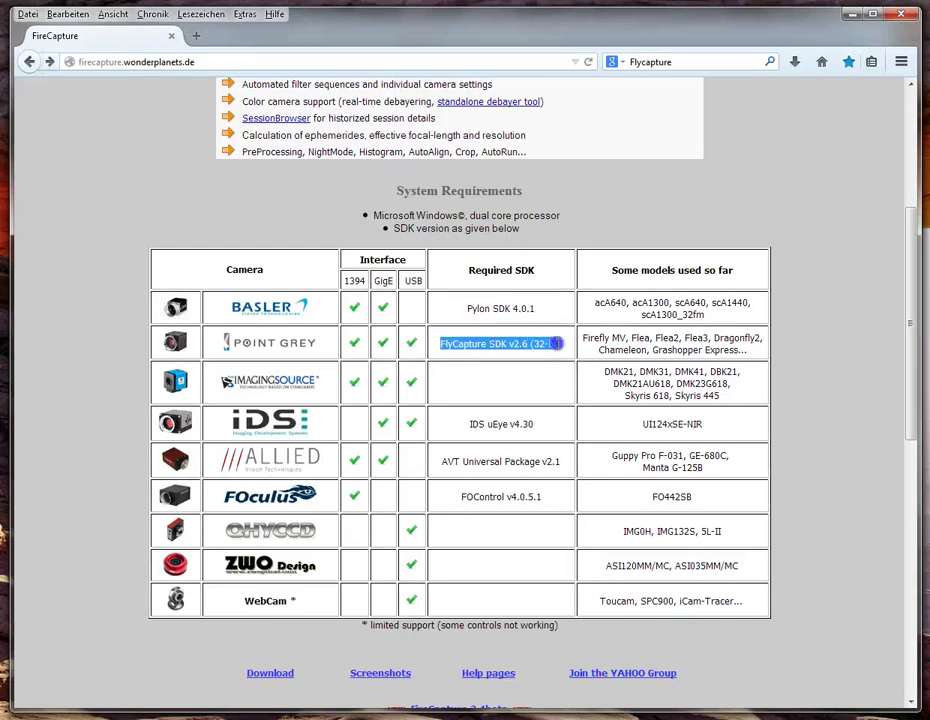
{"action": "left_click", "coordinate": [486, 349]}
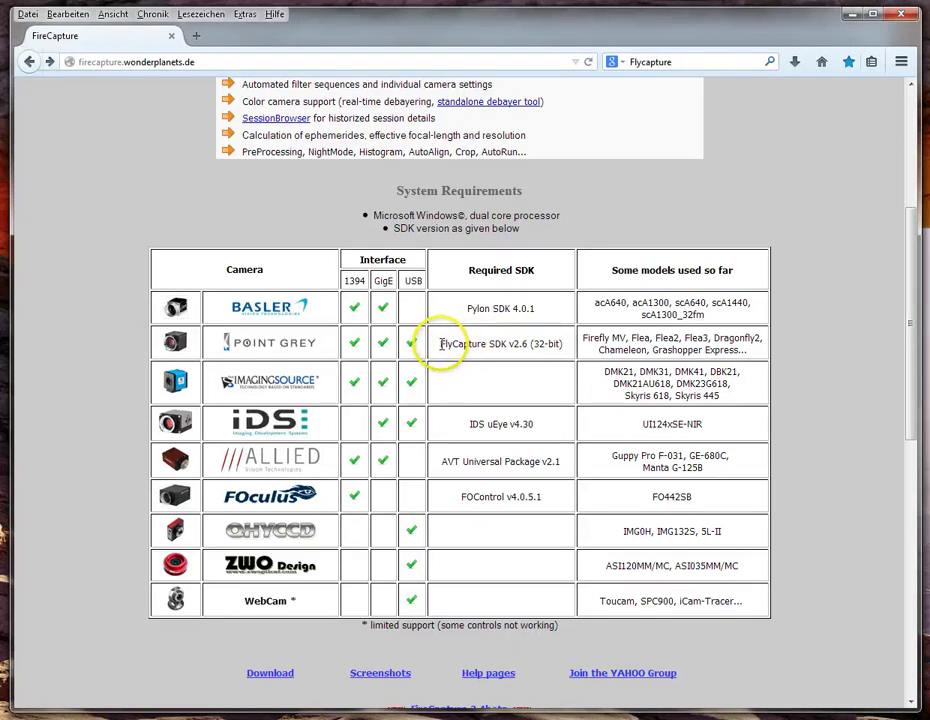
{"action": "left_click_drag", "start_coordinate": [441, 343], "coordinate": [477, 344]}
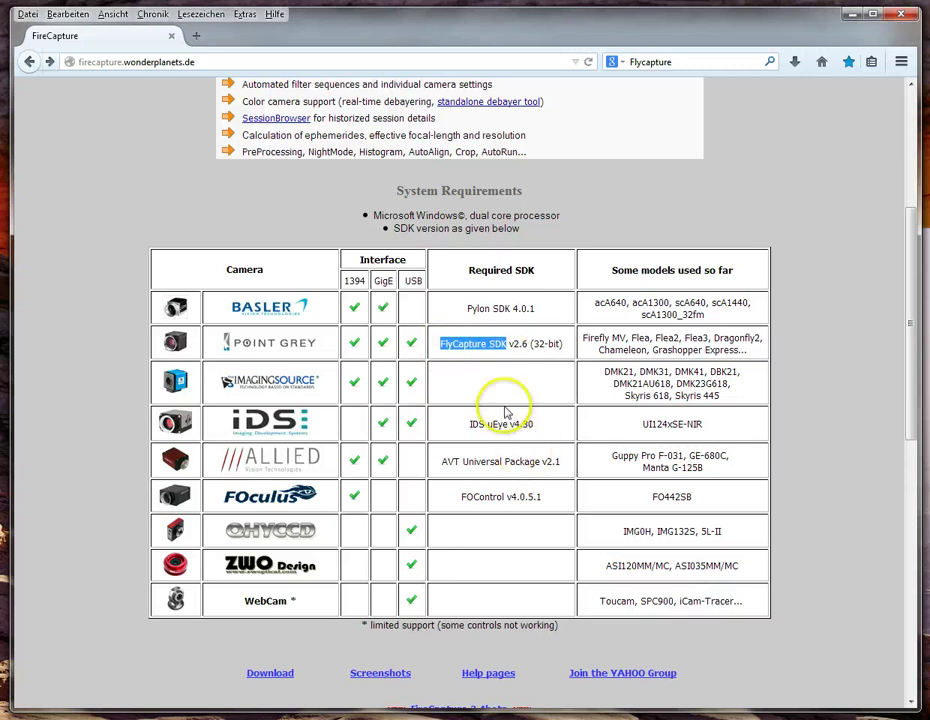
{"action": "left_click", "coordinate": [832, 457]}
{"action": "scroll", "coordinate": [830, 457], "scroll_direction": "down", "scroll_amount": 2}
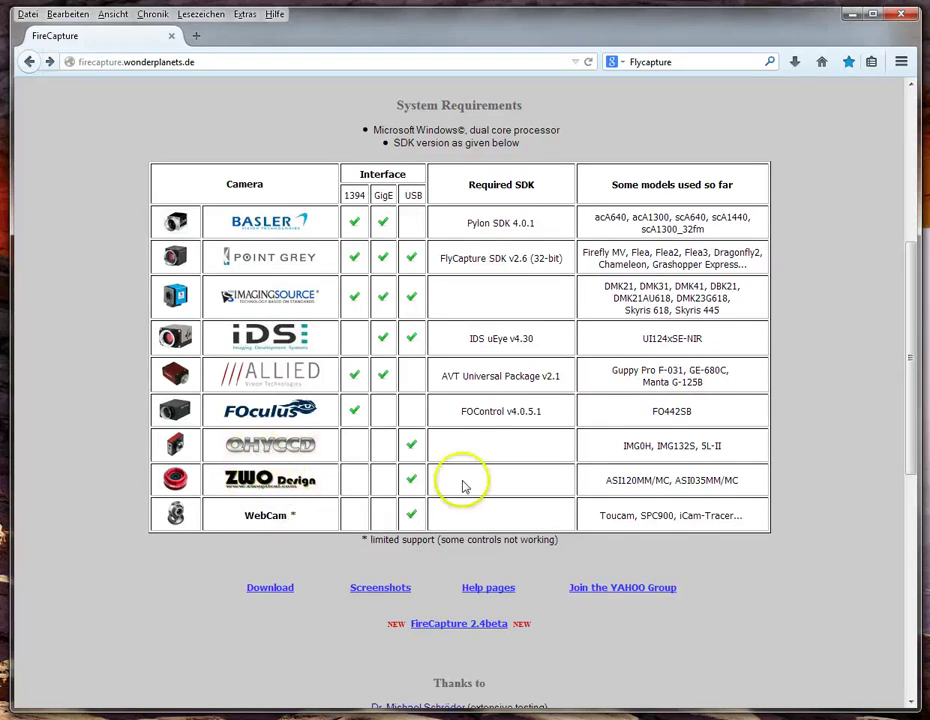
{"action": "left_click", "coordinate": [472, 445]}
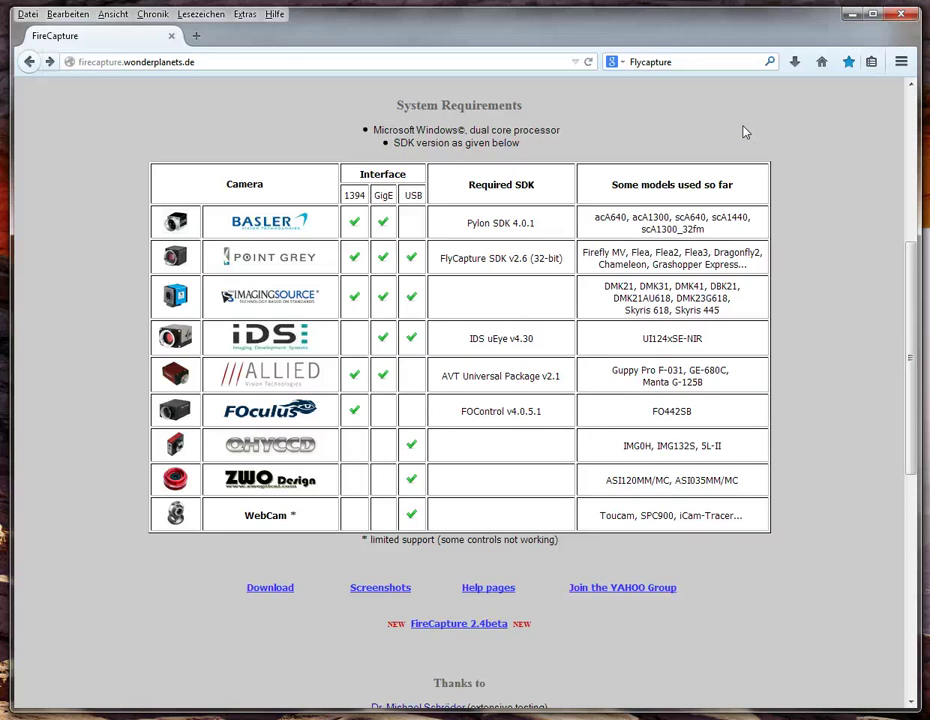
Switch to the Explorer window for Point Grey Research and examine the subfolders of FlyCapture2, including binbbb.
{"action": "left_click", "coordinate": [847, 14]}
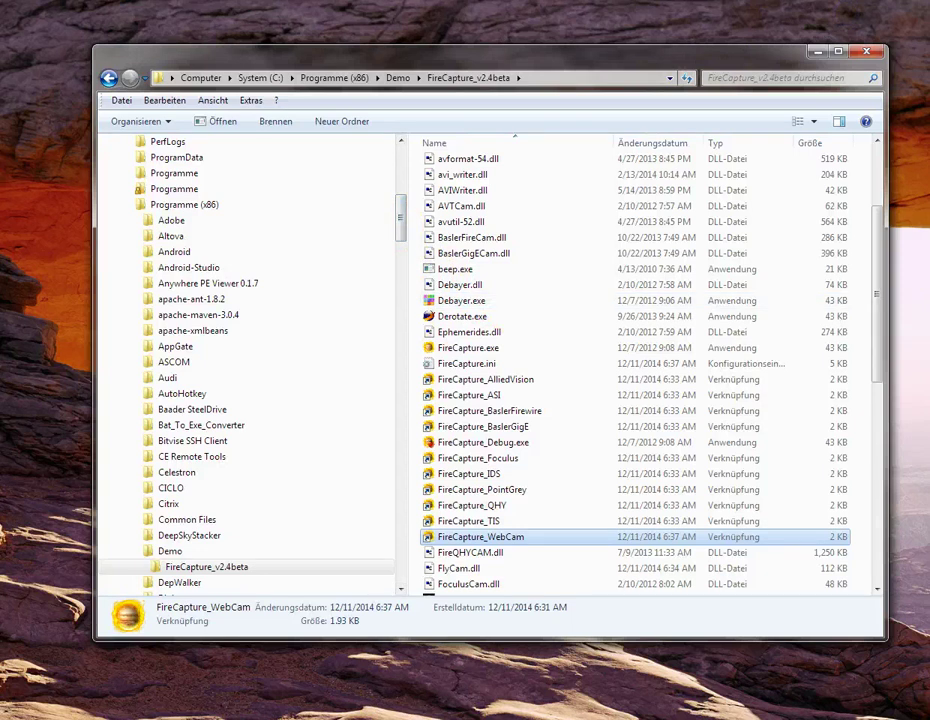
{"action": "mouse_move", "coordinate": [260, 716]}
{"action": "left_click", "coordinate": [93, 692]}
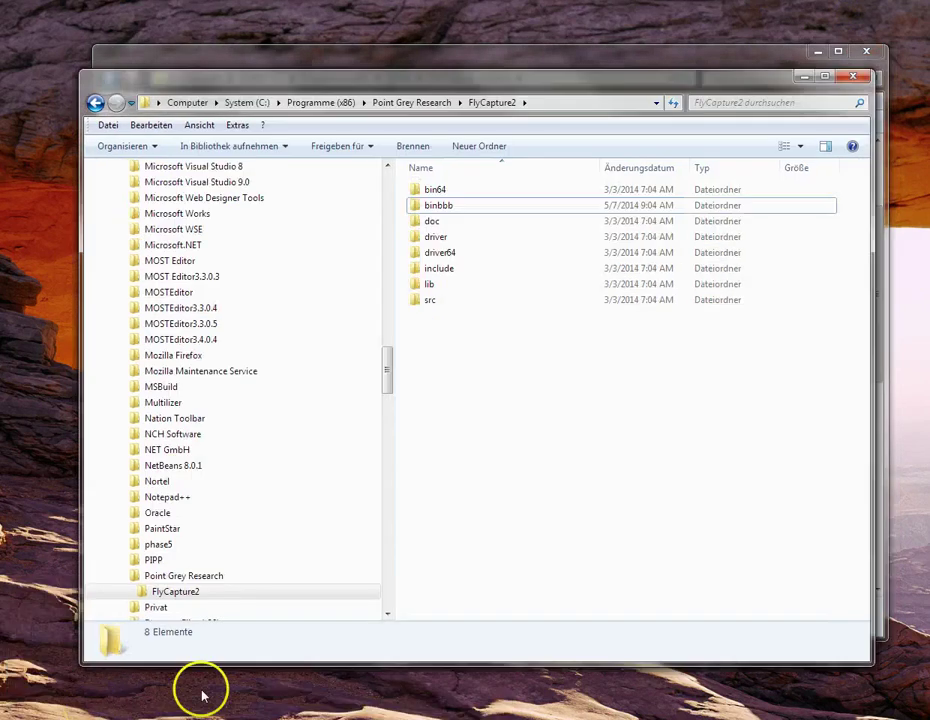
{"action": "left_click", "coordinate": [458, 208]}
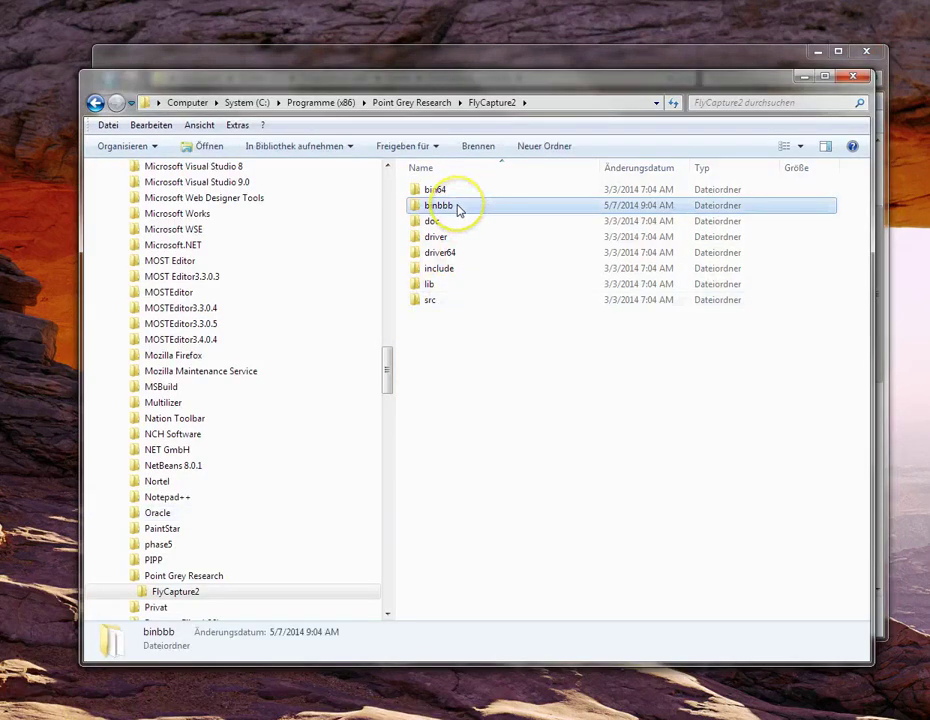
{"action": "left_click", "coordinate": [183, 577]}
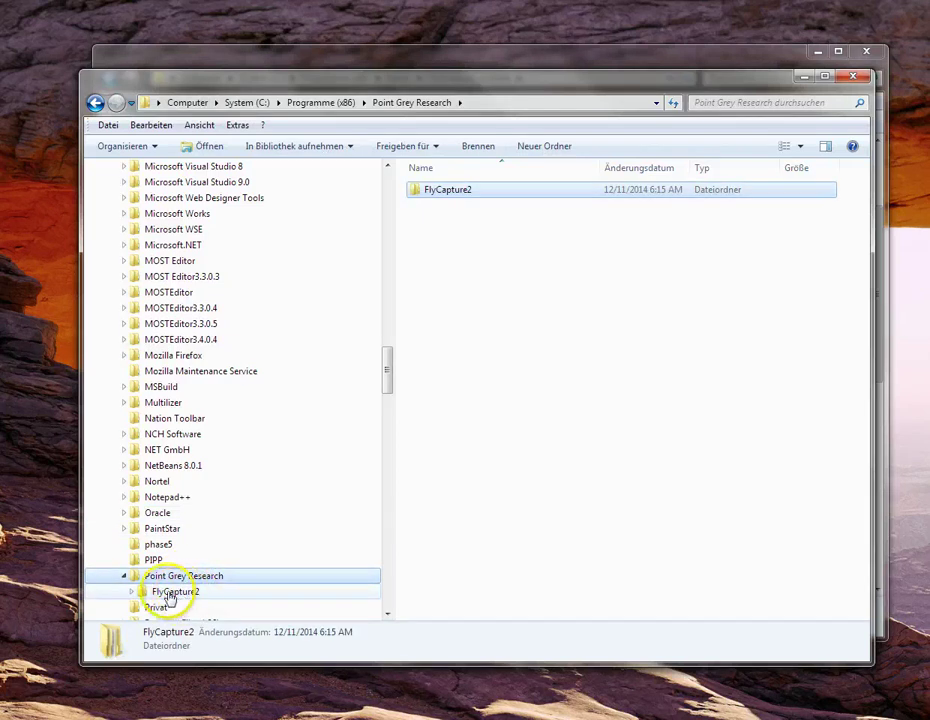
{"action": "left_click", "coordinate": [160, 592]}
{"action": "left_click_drag", "start_coordinate": [388, 370], "coordinate": [388, 380]}
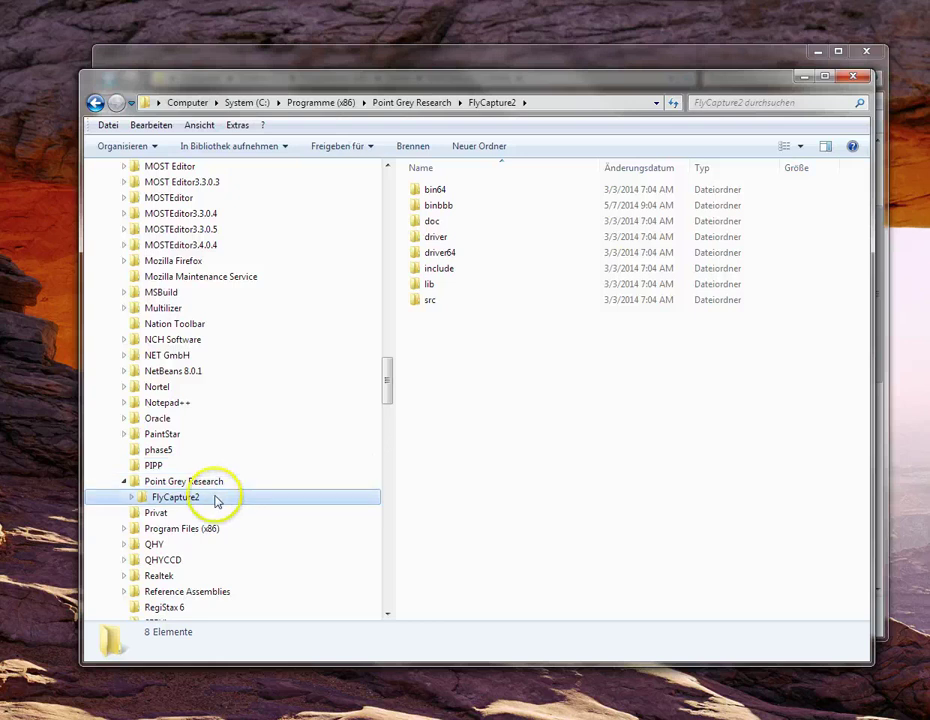
{"action": "left_click", "coordinate": [440, 208]}
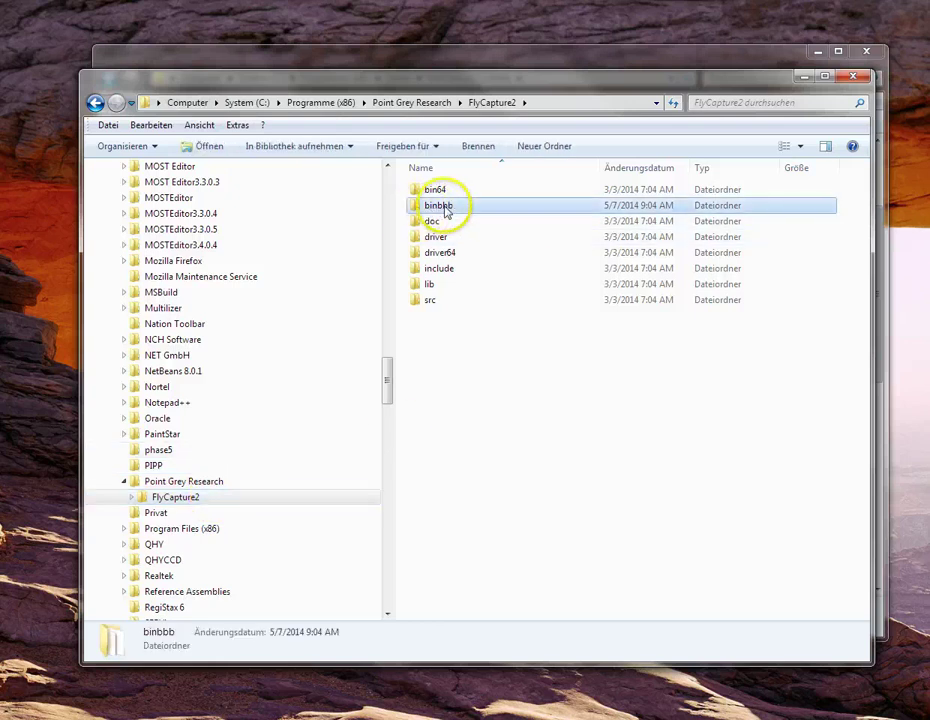
{"action": "left_click", "coordinate": [500, 425]}
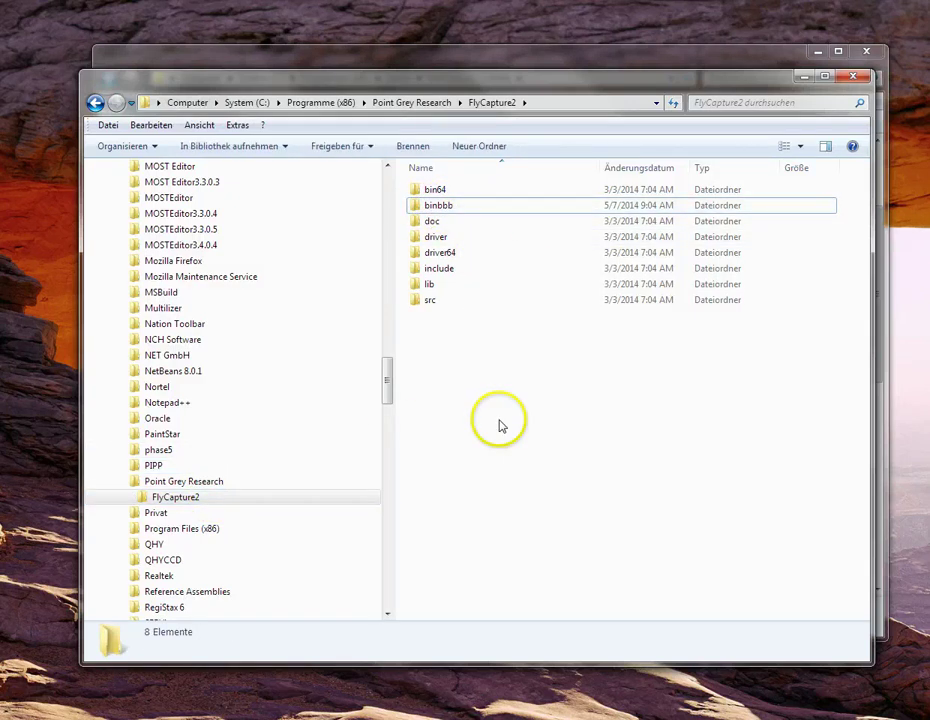
{"action": "left_click", "coordinate": [802, 77]}
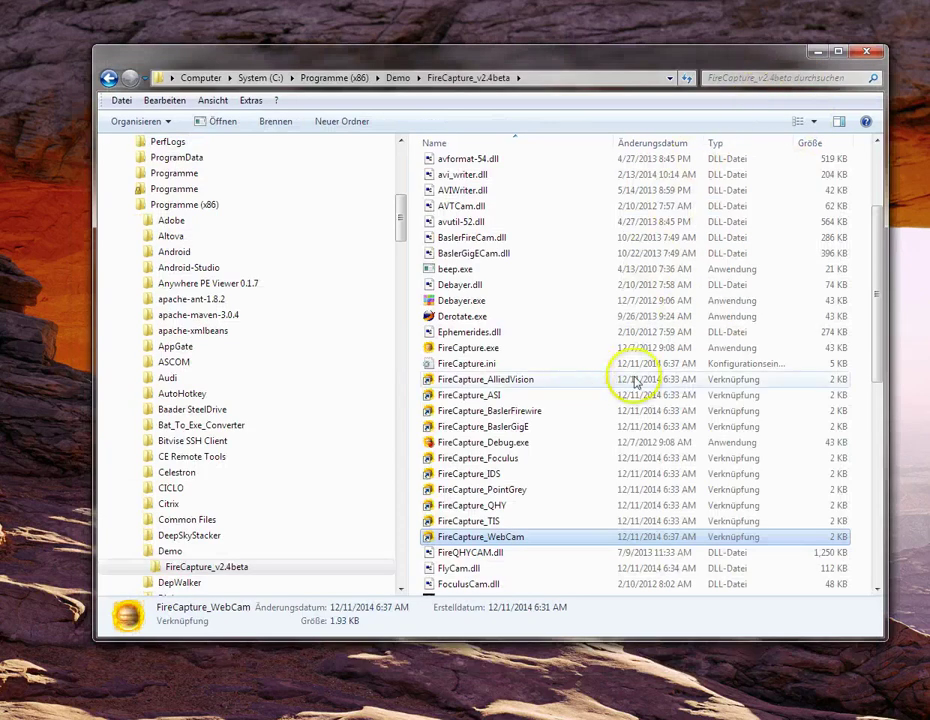
Launch the FireCapture_PointGrey shortcut, read and dismiss the FlyCapture SDK notice, and exit without choosing a camera.
{"action": "left_click_drag", "start_coordinate": [876, 327], "coordinate": [875, 365]}
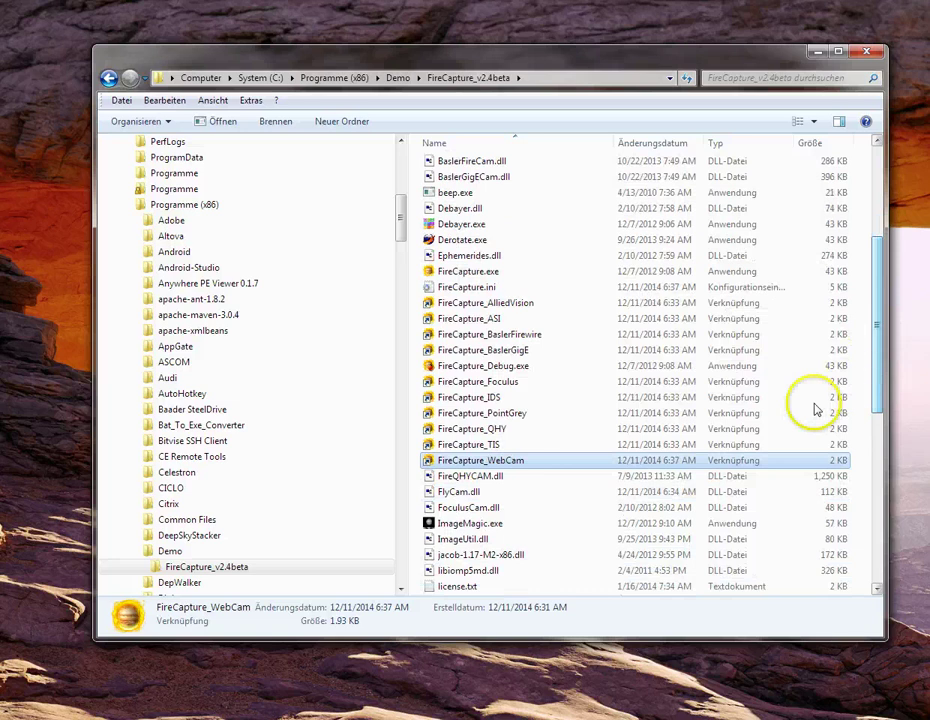
{"action": "left_click", "coordinate": [464, 417]}
{"action": "double_click", "coordinate": [464, 422]}
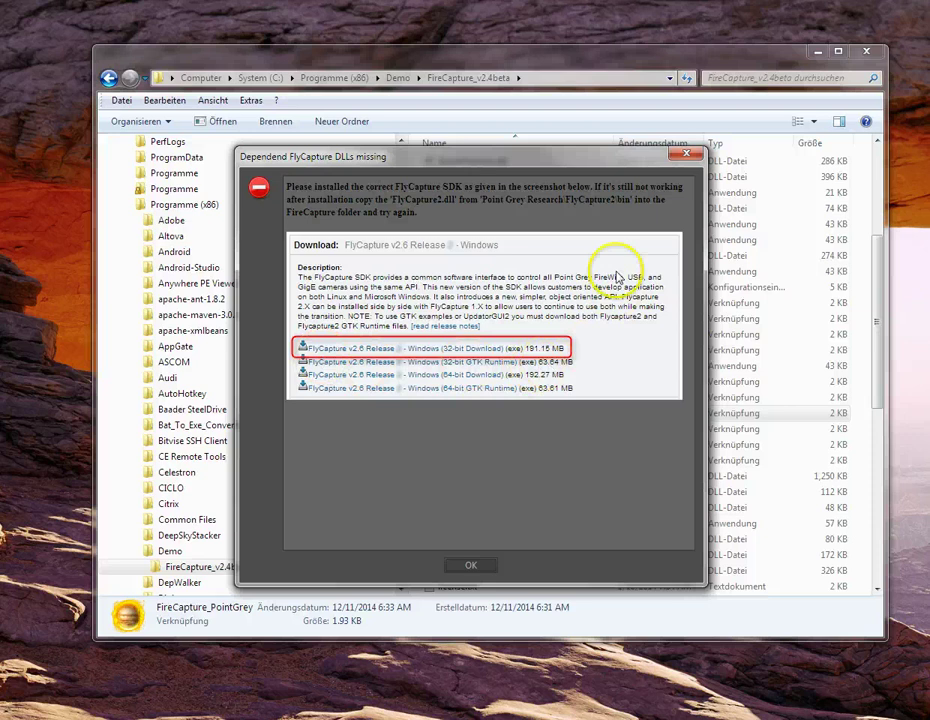
{"action": "left_click", "coordinate": [476, 563]}
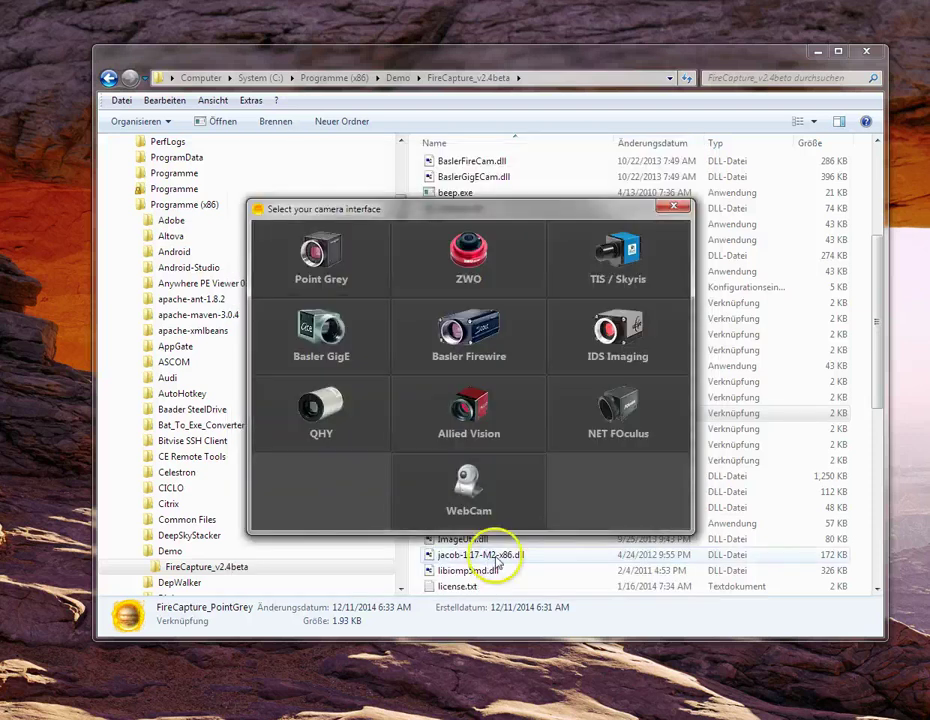
{"action": "left_click", "coordinate": [662, 209]}
{"action": "left_click", "coordinate": [588, 386]}
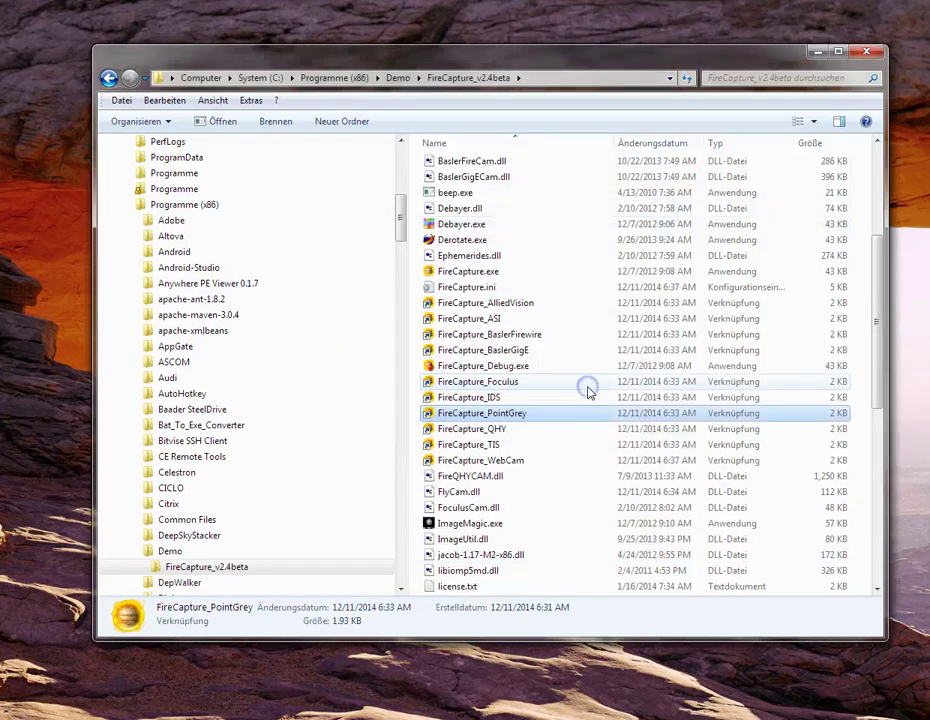
Open log.txt in the FireCapture_v2.4beta folder, highlight the FlyCam.dll error text about dependent libraries, and close the file.
{"action": "scroll", "coordinate": [565, 487], "scroll_direction": "down", "scroll_amount": 4}
{"action": "double_click", "coordinate": [455, 463]}
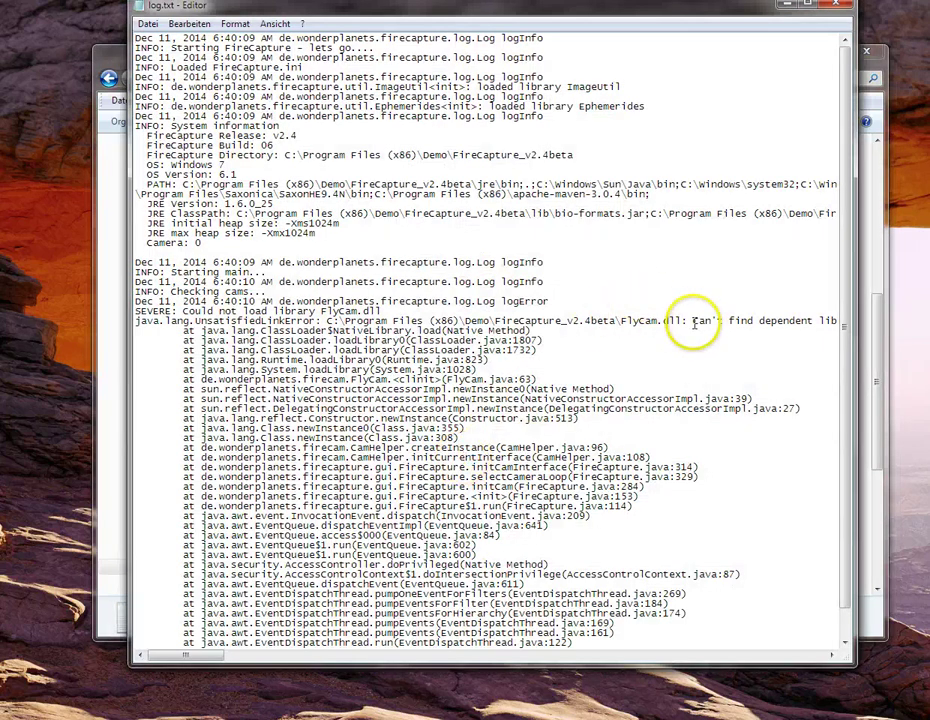
{"action": "left_click_drag", "start_coordinate": [693, 321], "coordinate": [645, 327]}
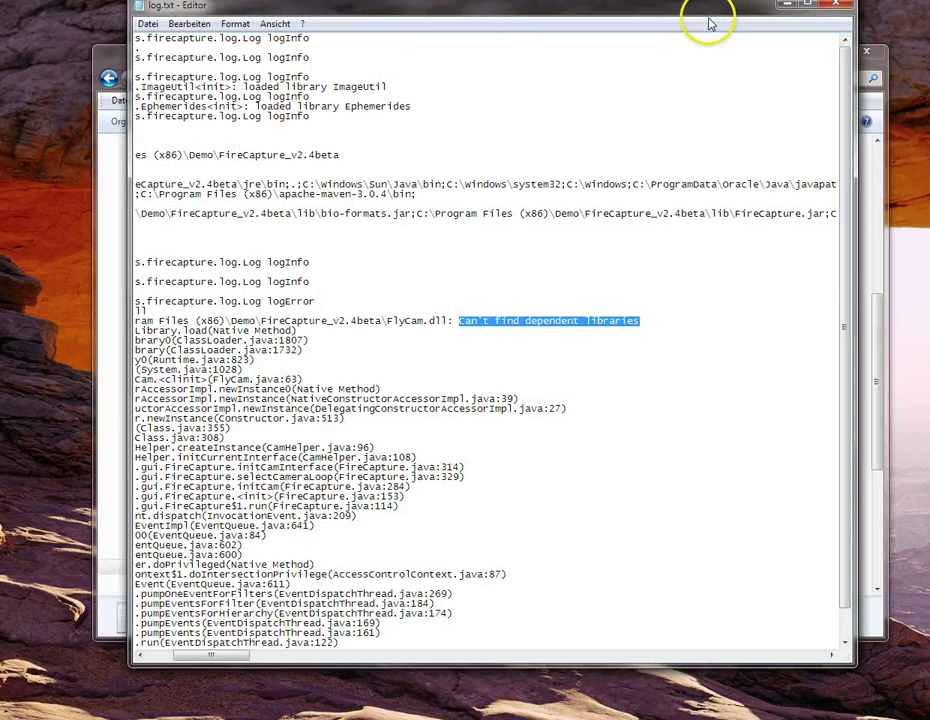
{"action": "left_click_drag", "start_coordinate": [700, 15], "coordinate": [702, 25]}
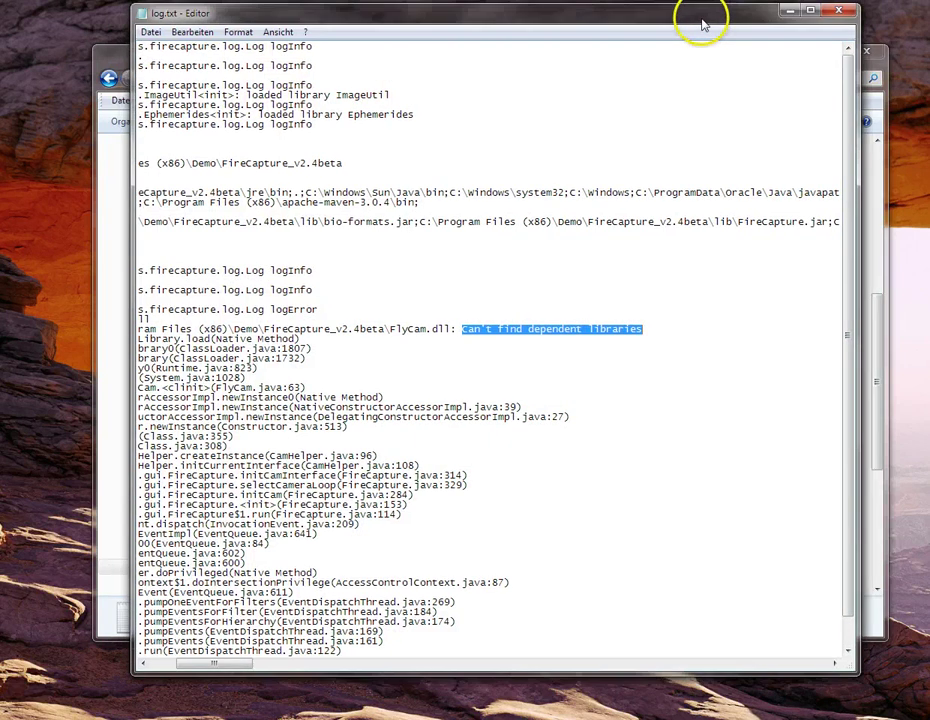
{"action": "left_click", "coordinate": [838, 11]}
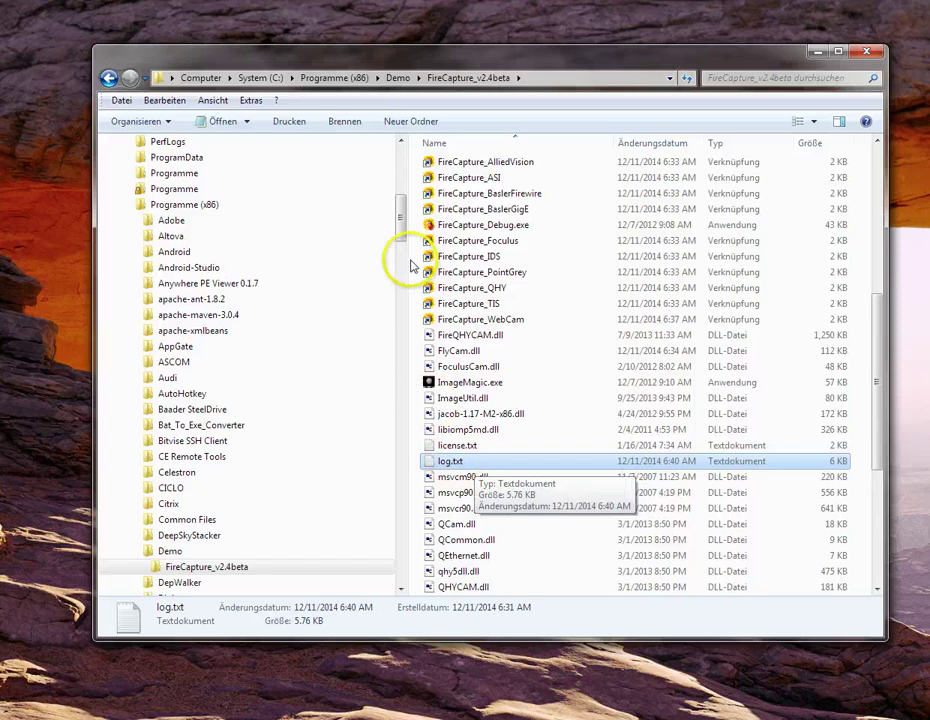
Switch to the FlyCapture2 Explorer window to view its subfolders.
{"action": "left_click", "coordinate": [260, 719]}
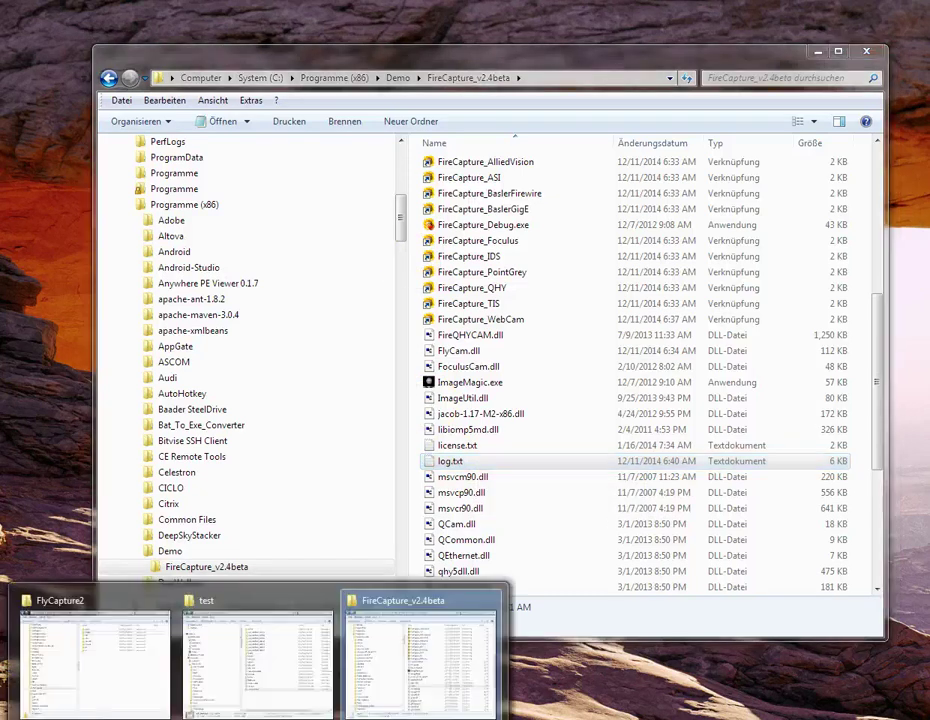
{"action": "left_click", "coordinate": [89, 668]}
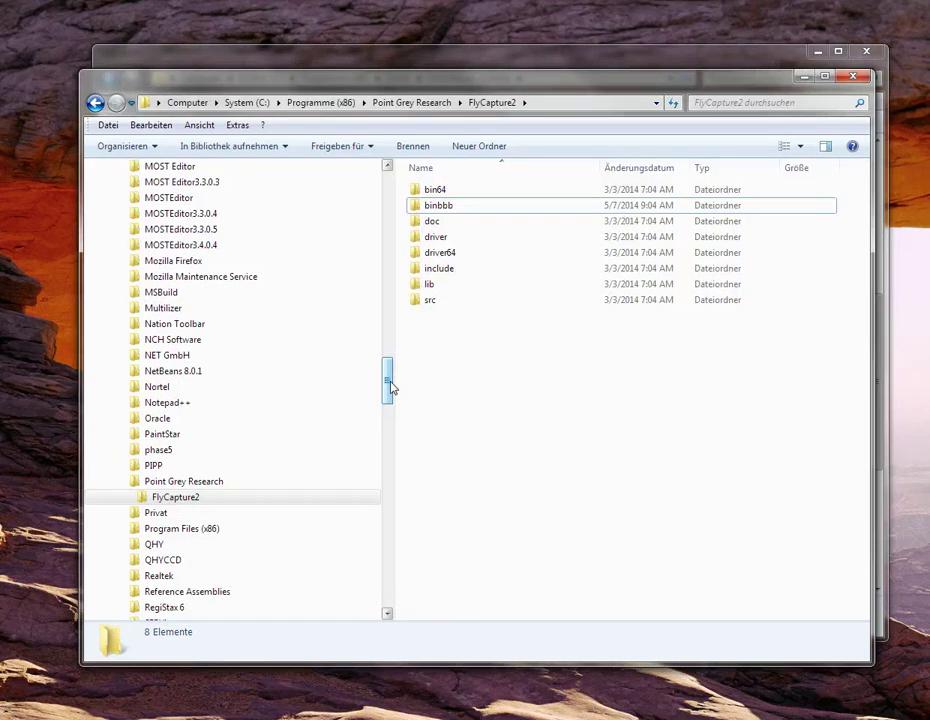
{"action": "left_click", "coordinate": [480, 378]}
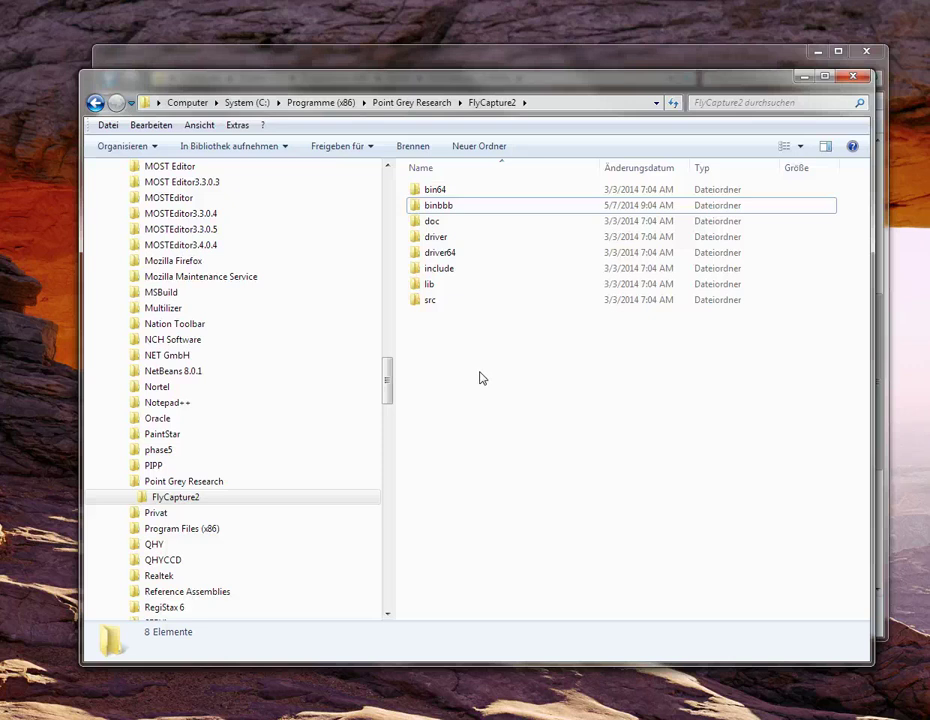
{"action": "left_click", "coordinate": [433, 452]}
{"action": "left_click", "coordinate": [459, 427]}
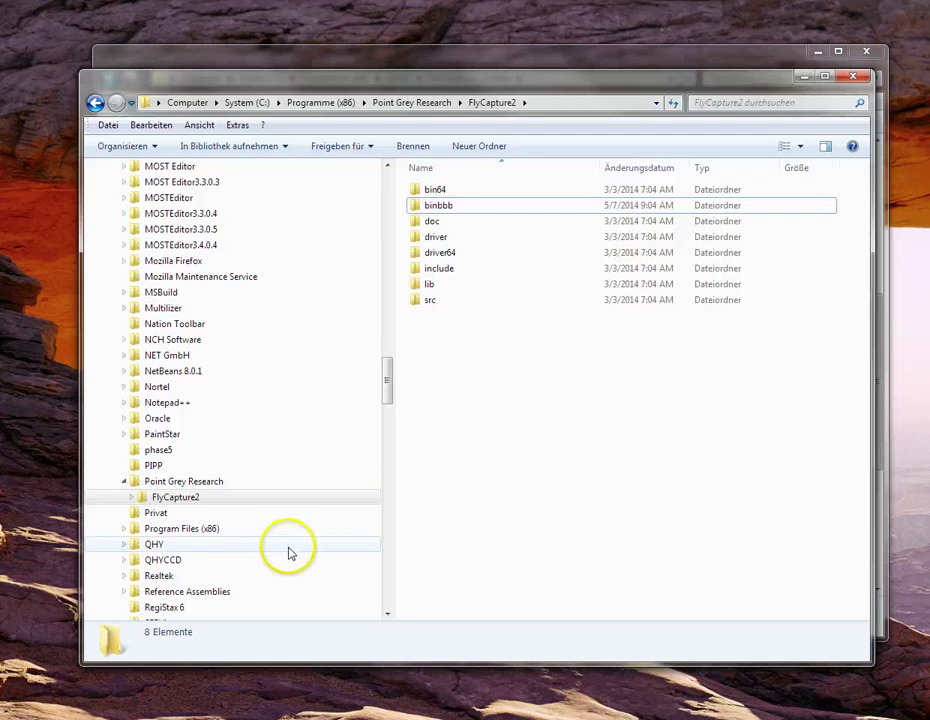
Open a command prompt with cmd and list the system search path with the path command.
{"action": "key", "text": "super"}
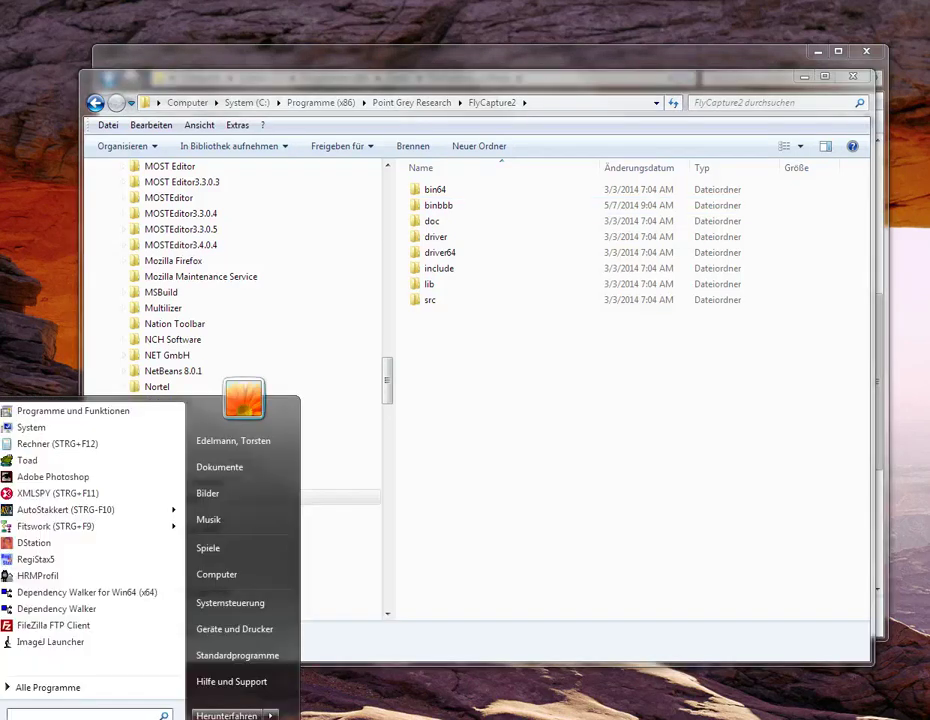
{"action": "type", "text": "cmd"}
{"action": "key", "text": "Return"}
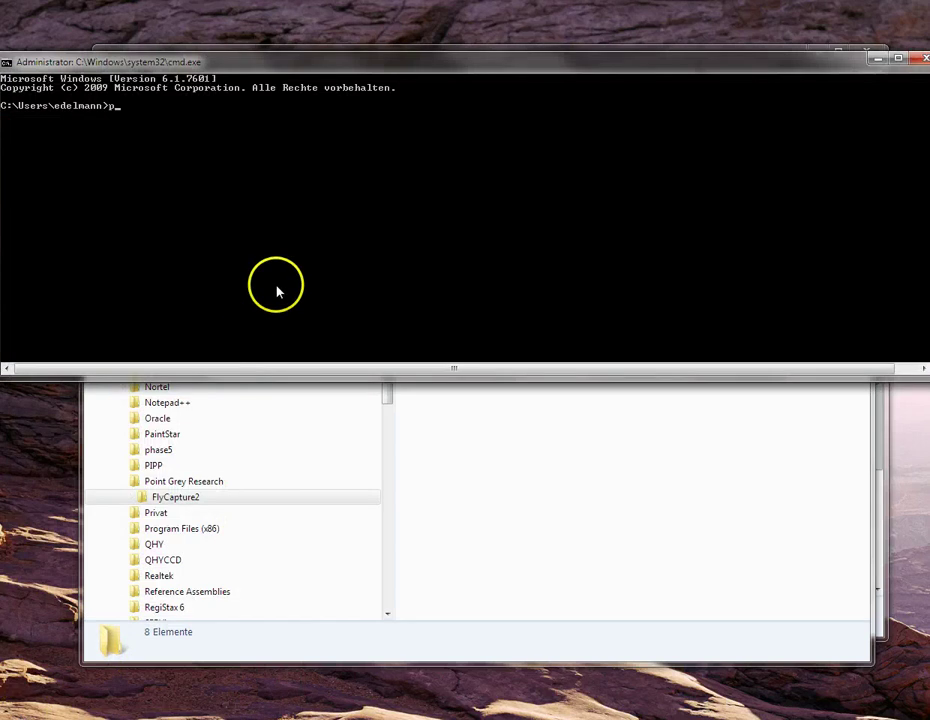
{"action": "key", "text": "Return"}
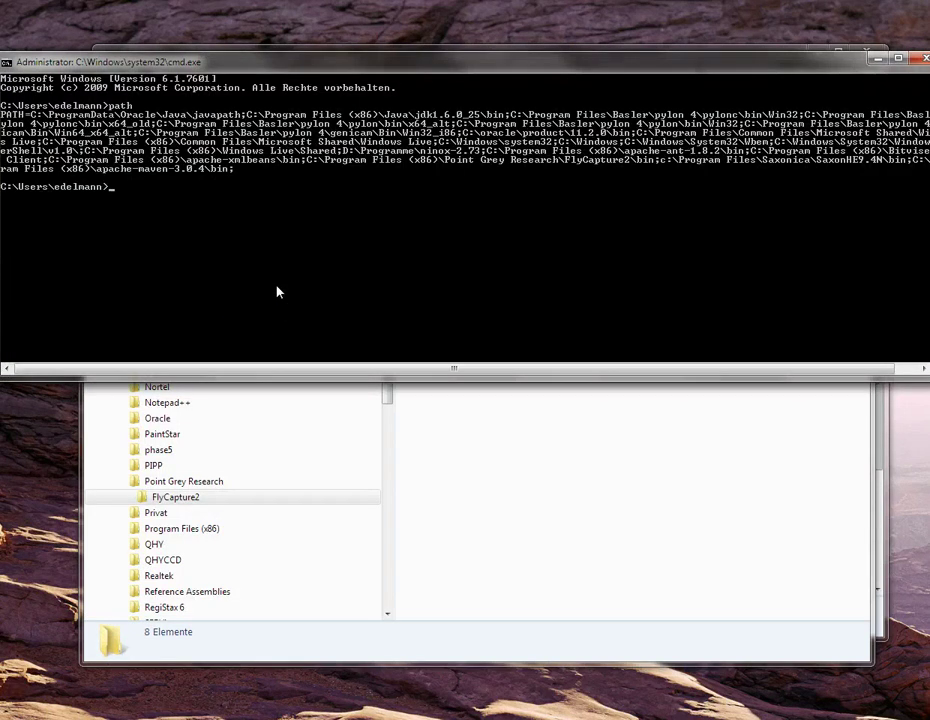
Mark the entry C:\Program Files (x86)\Point Grey Research\FlyCapture2\bin in the path output, and close the command prompt.
{"action": "left_click", "coordinate": [6, 63]}
{"action": "mouse_move", "coordinate": [125, 187]}
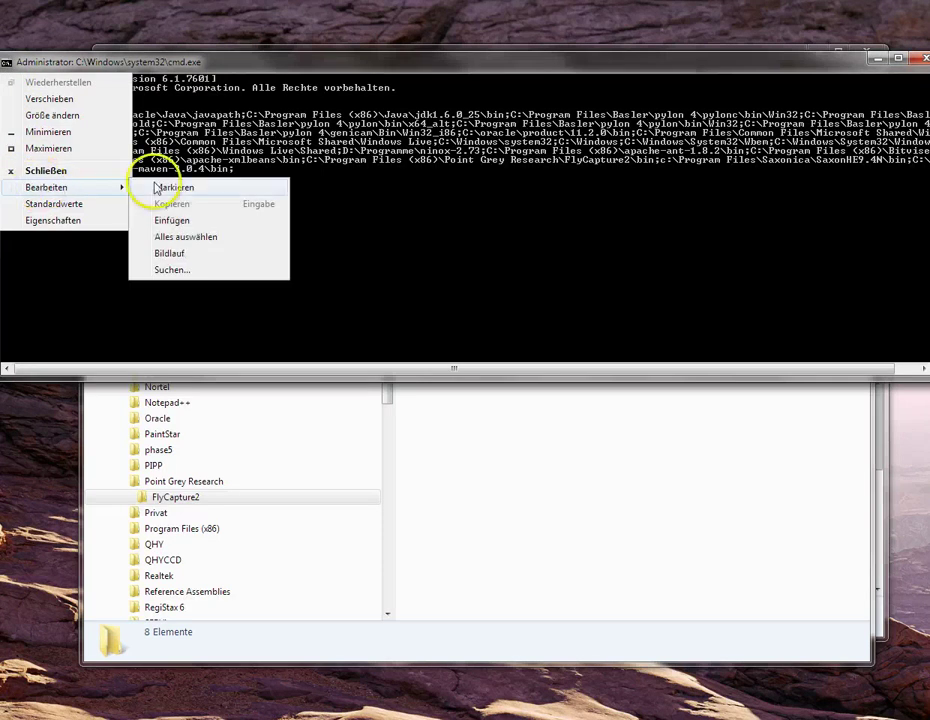
{"action": "left_click", "coordinate": [170, 188]}
{"action": "mouse_move", "coordinate": [307, 160]}
{"action": "left_mouse_down"}
{"action": "mouse_move", "coordinate": [635, 166]}
{"action": "mouse_move", "coordinate": [310, 170]}
{"action": "left_mouse_up"}
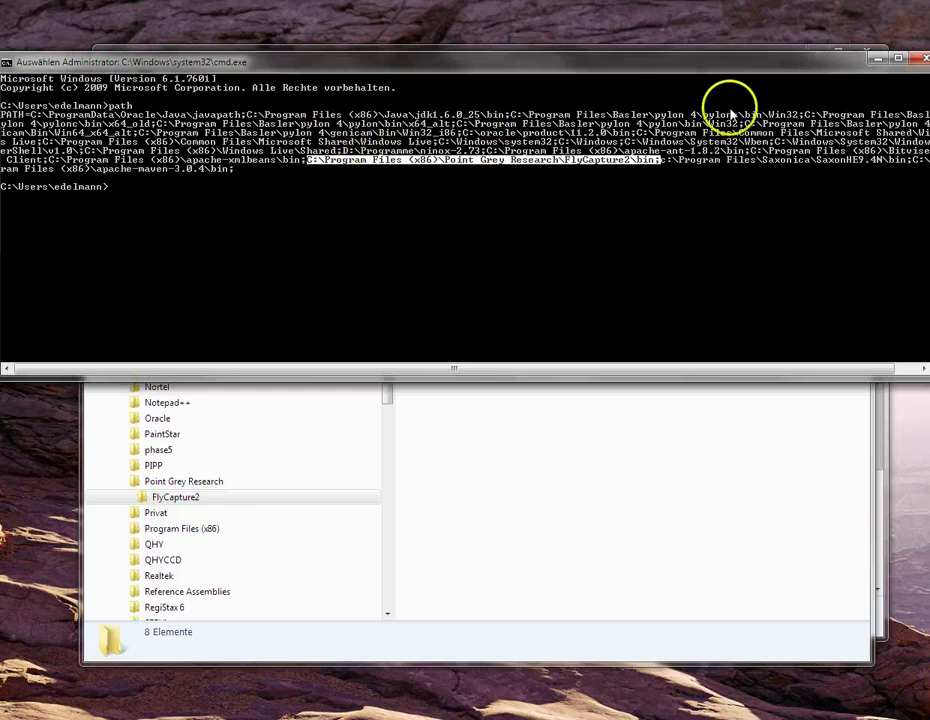
{"action": "right_click", "coordinate": [768, 187]}
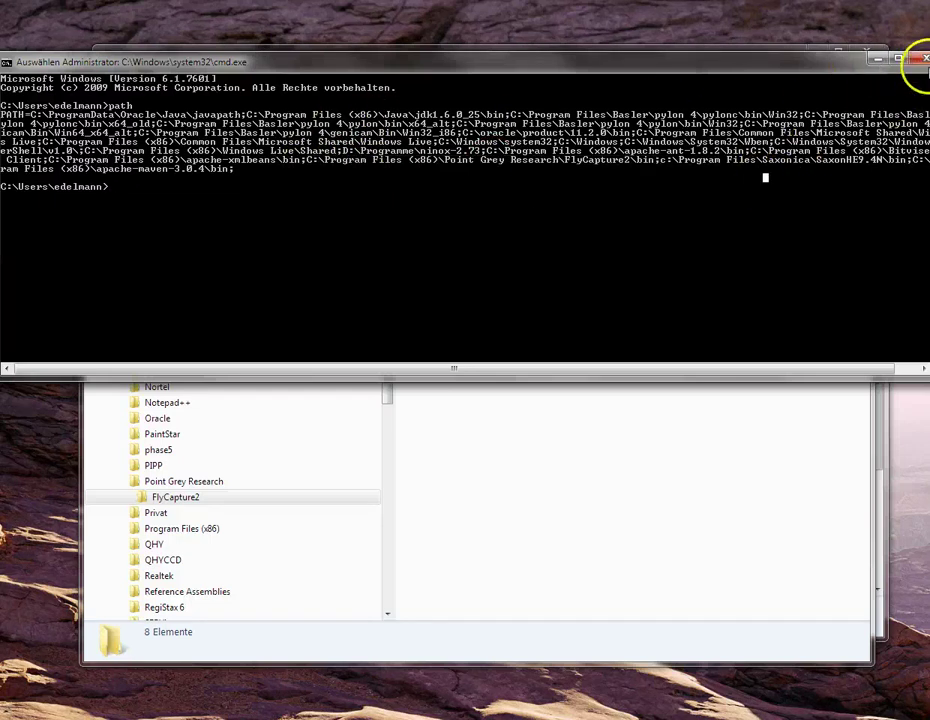
{"action": "left_click", "coordinate": [924, 60]}
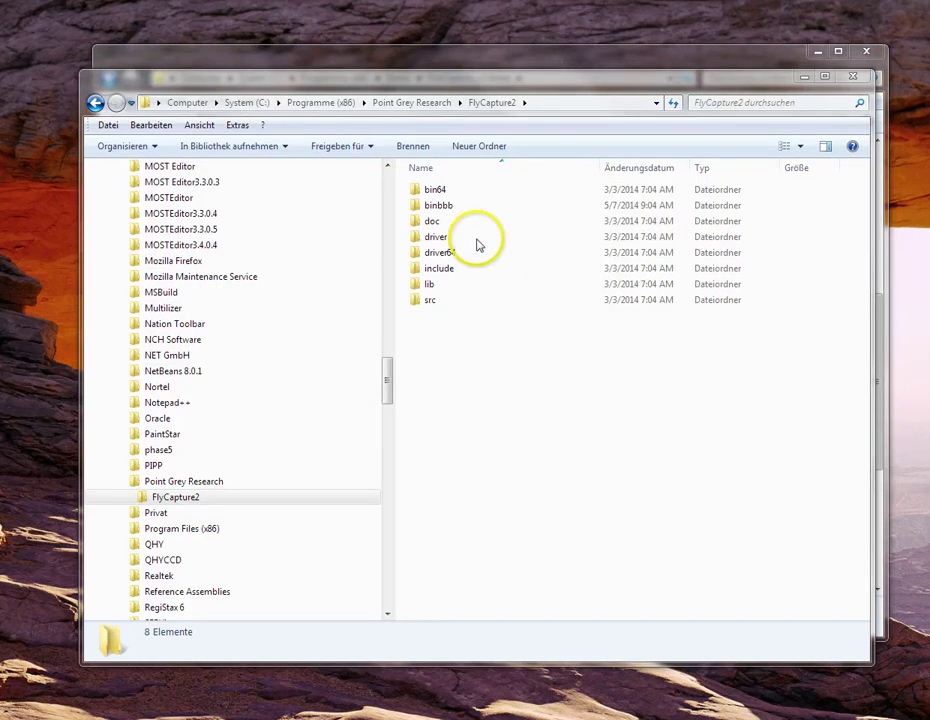
Copy FlyCapture2.dll from the FlyCapture2\binbbb folder into the FireCapture_v2.4beta folder.
{"action": "double_click", "coordinate": [438, 206]}
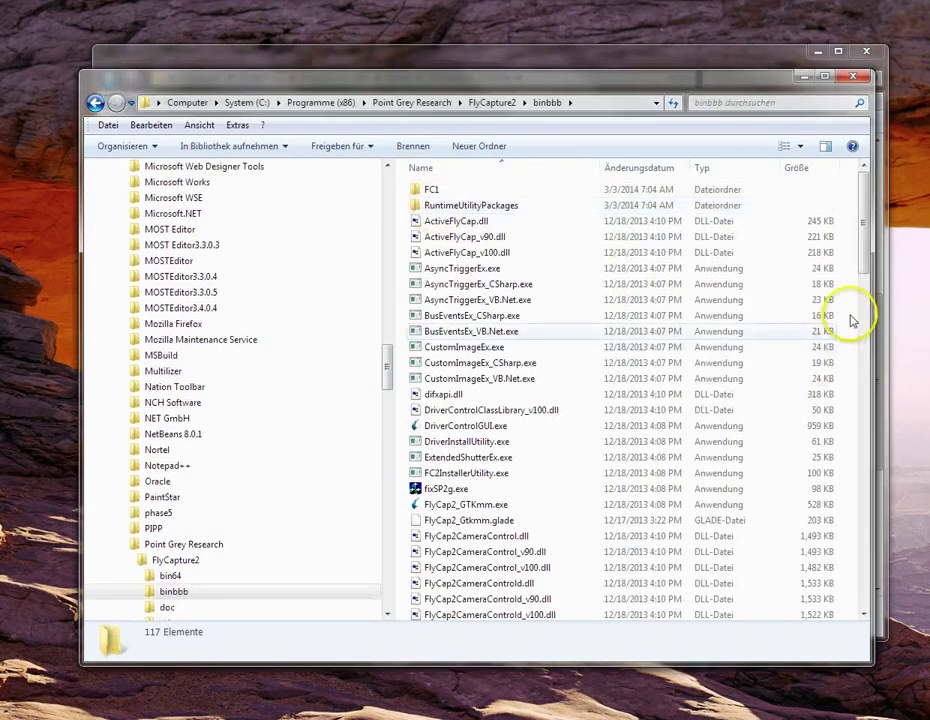
{"action": "left_click_drag", "start_coordinate": [862, 245], "coordinate": [866, 297]}
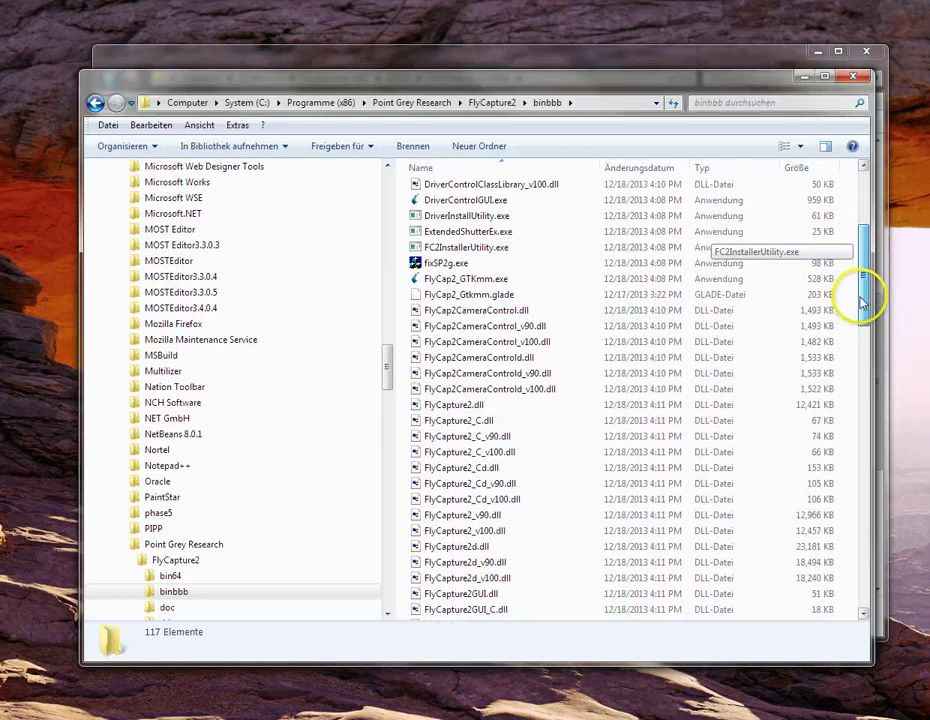
{"action": "right_click", "coordinate": [447, 408]}
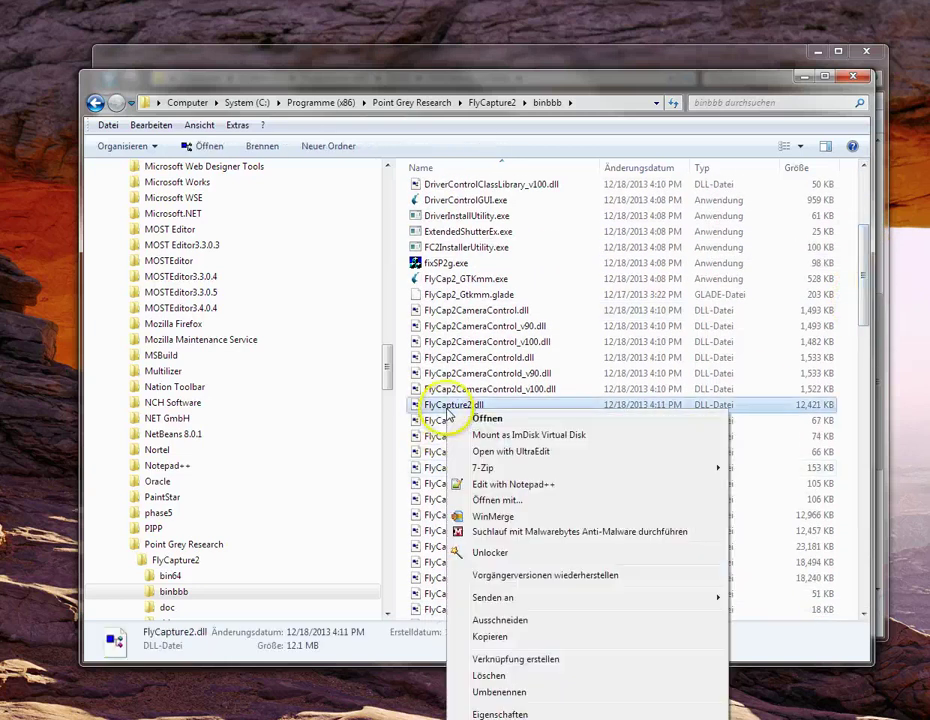
{"action": "left_click", "coordinate": [496, 637]}
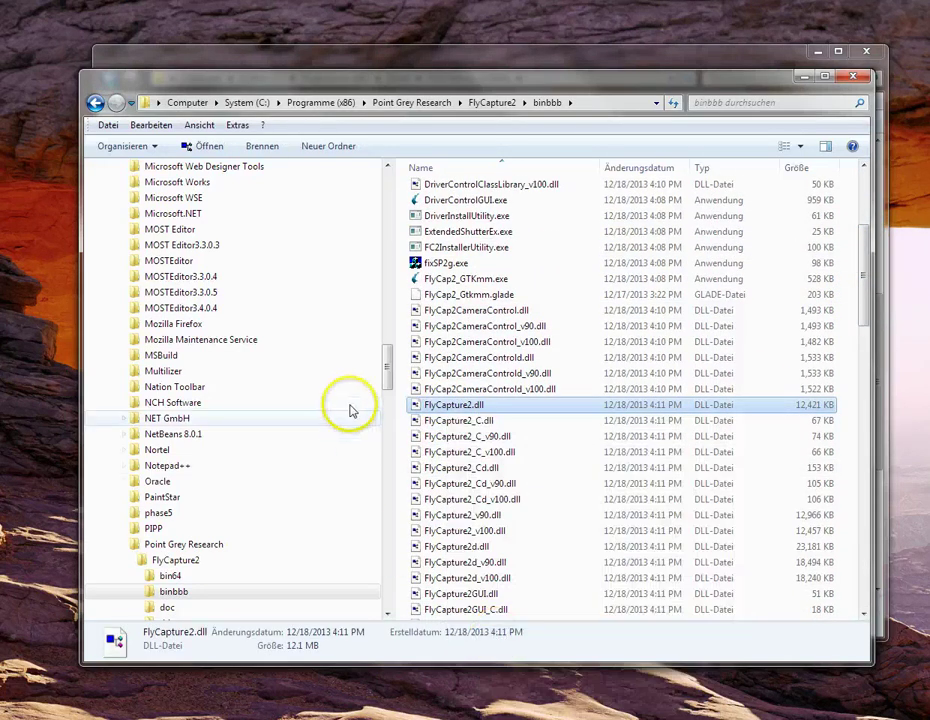
{"action": "left_click", "coordinate": [255, 715]}
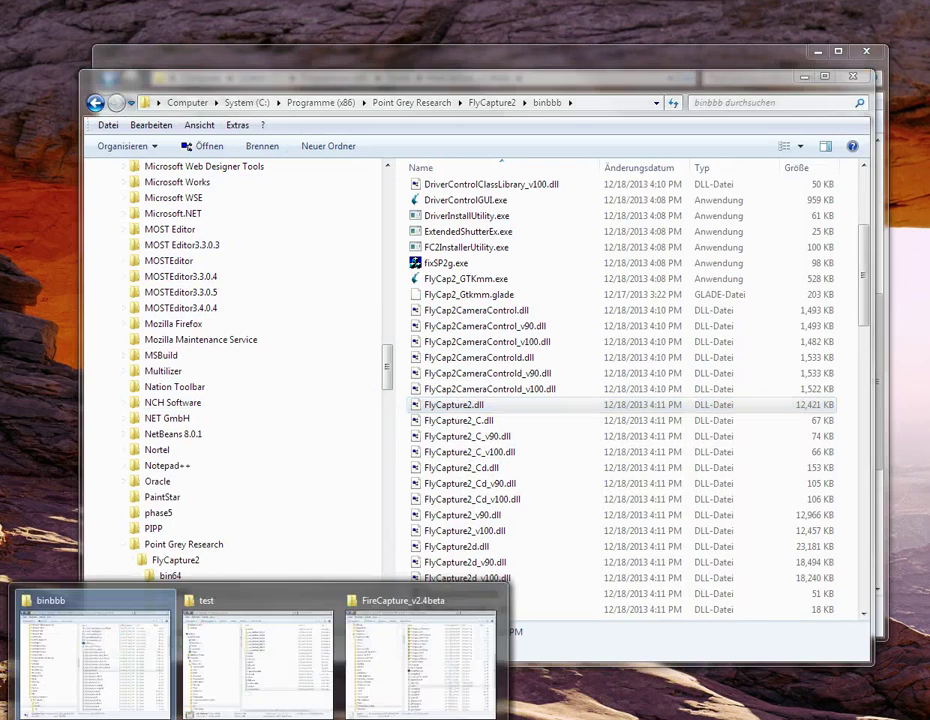
{"action": "left_click", "coordinate": [390, 676]}
{"action": "right_click", "coordinate": [571, 592]}
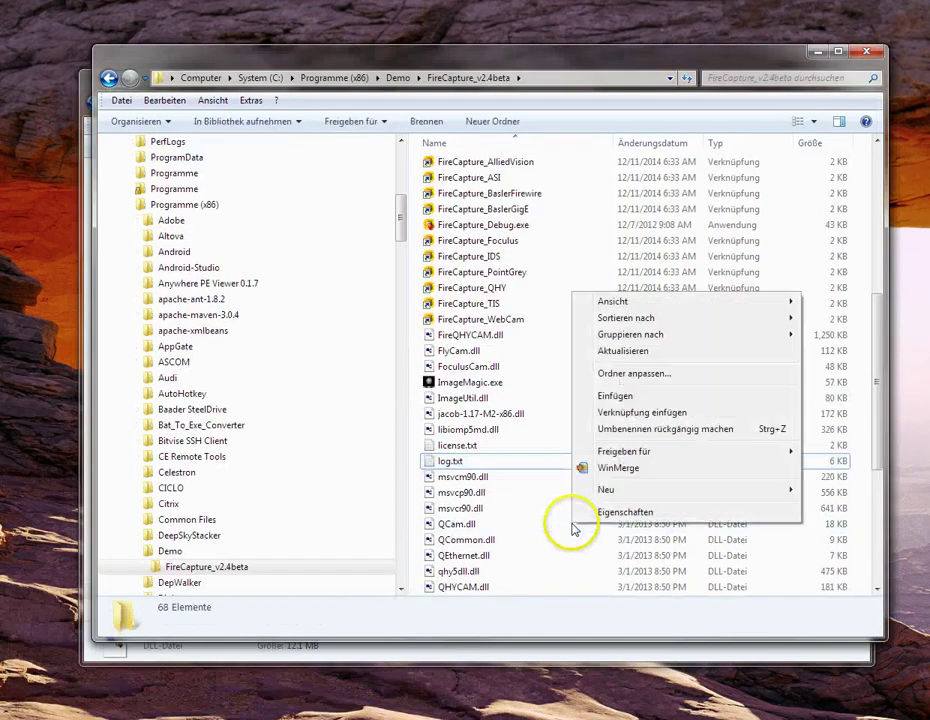
{"action": "left_click", "coordinate": [613, 397]}
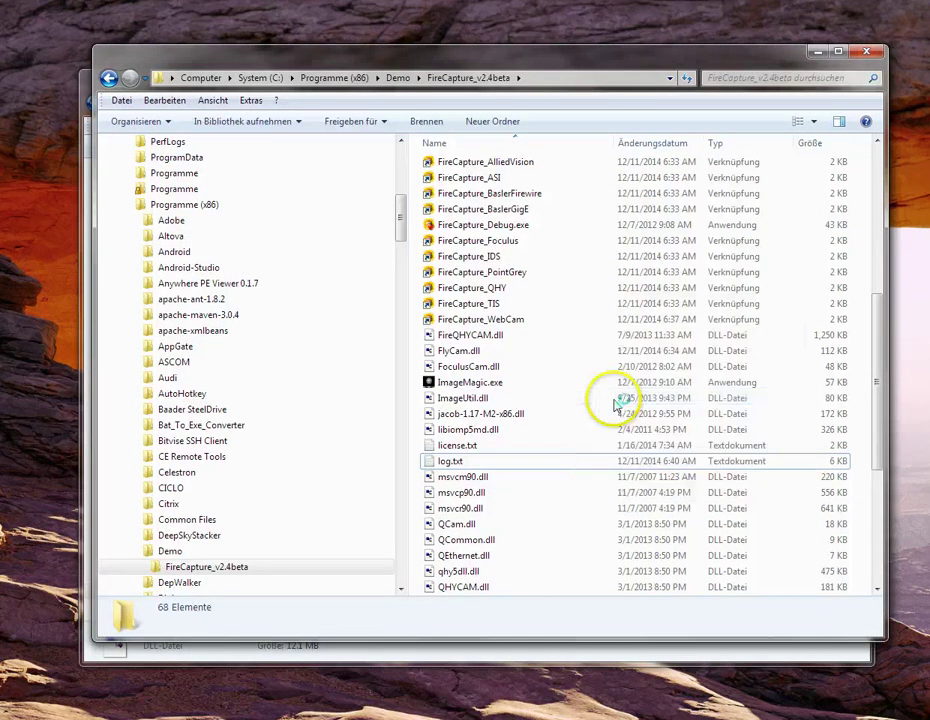
Launch the FireCapture_PointGrey shortcut, allow its network access through the Windows Firewall for domain networks, and close FireCapture.
{"action": "scroll", "coordinate": [577, 388], "scroll_direction": "up", "scroll_amount": 7}
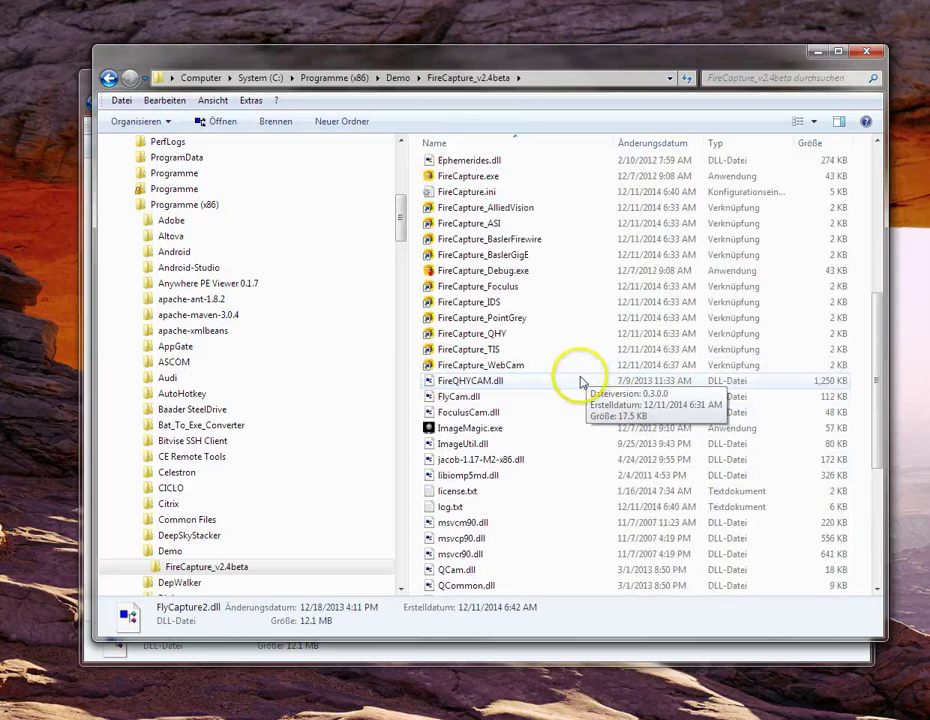
{"action": "scroll", "coordinate": [580, 383], "scroll_direction": "up", "scroll_amount": 2}
{"action": "left_click", "coordinate": [475, 412]}
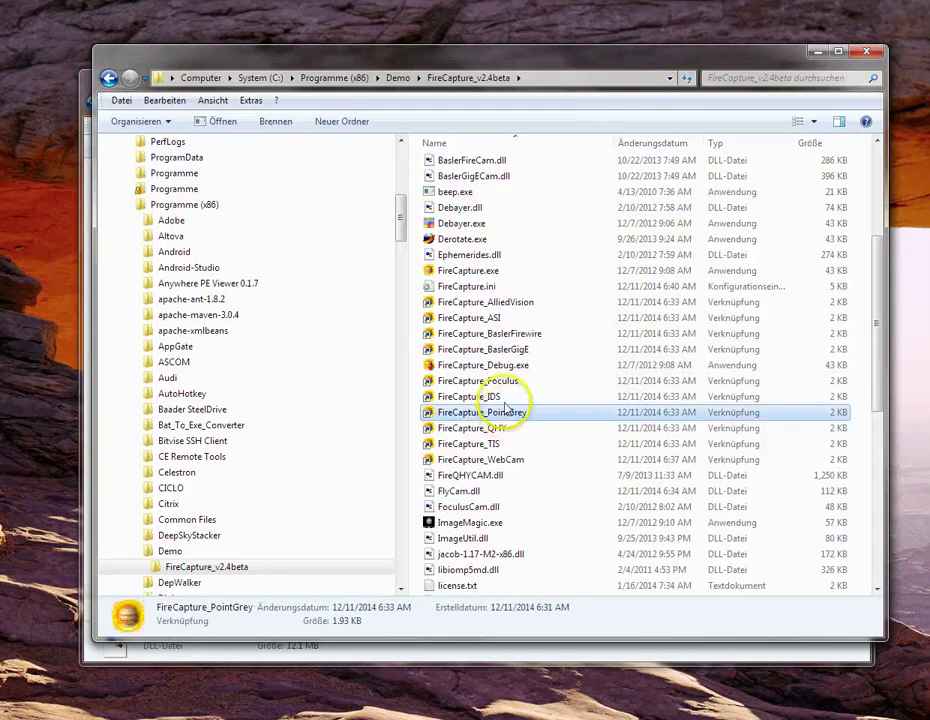
{"action": "double_click", "coordinate": [505, 412]}
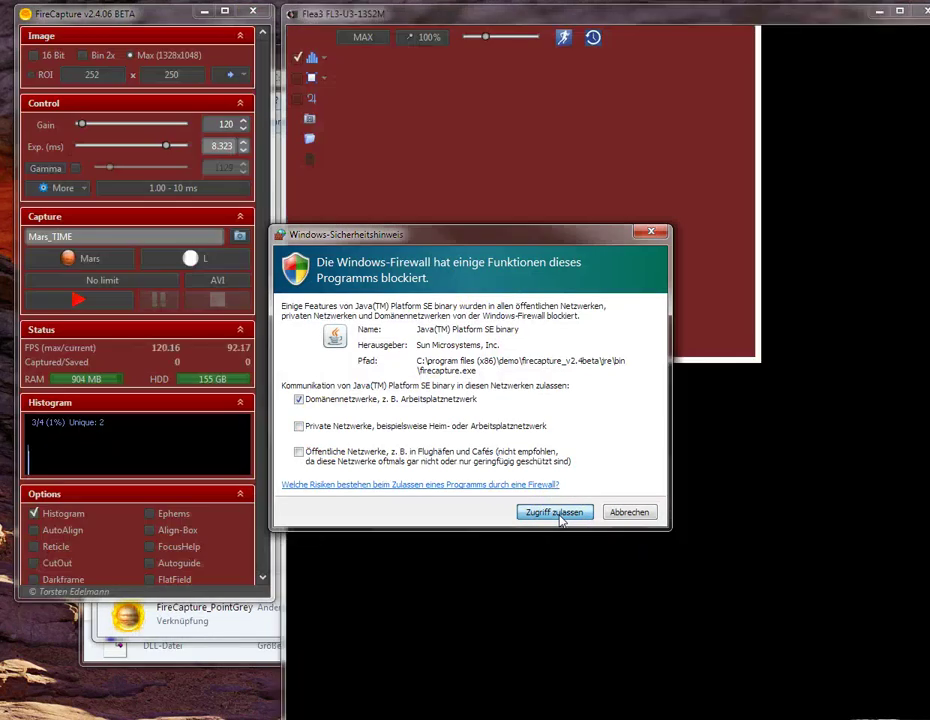
{"action": "left_click", "coordinate": [556, 513]}
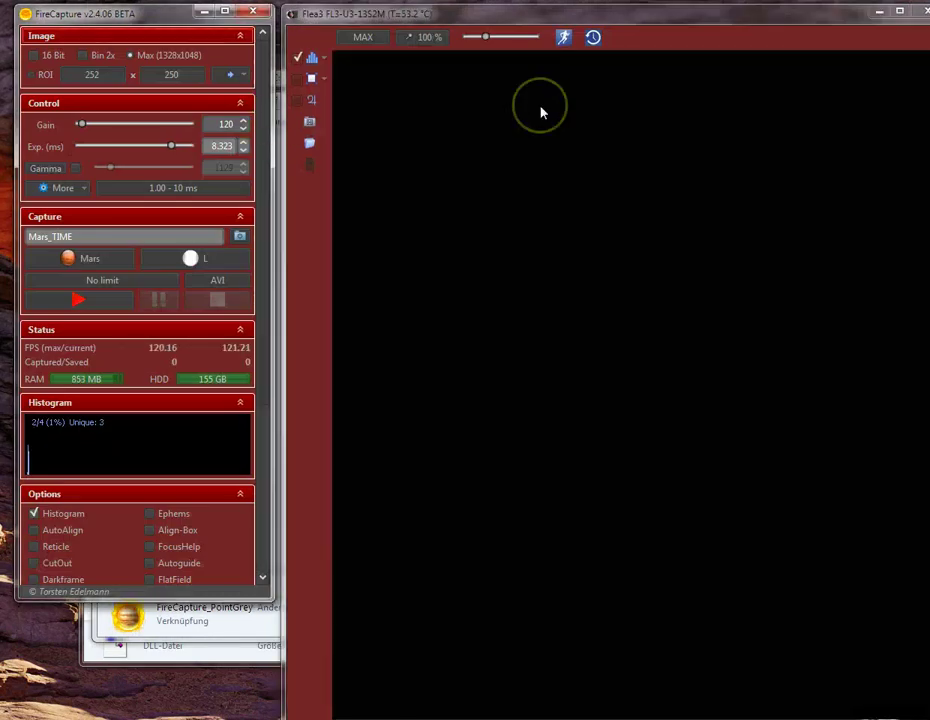
{"action": "left_click", "coordinate": [253, 14]}
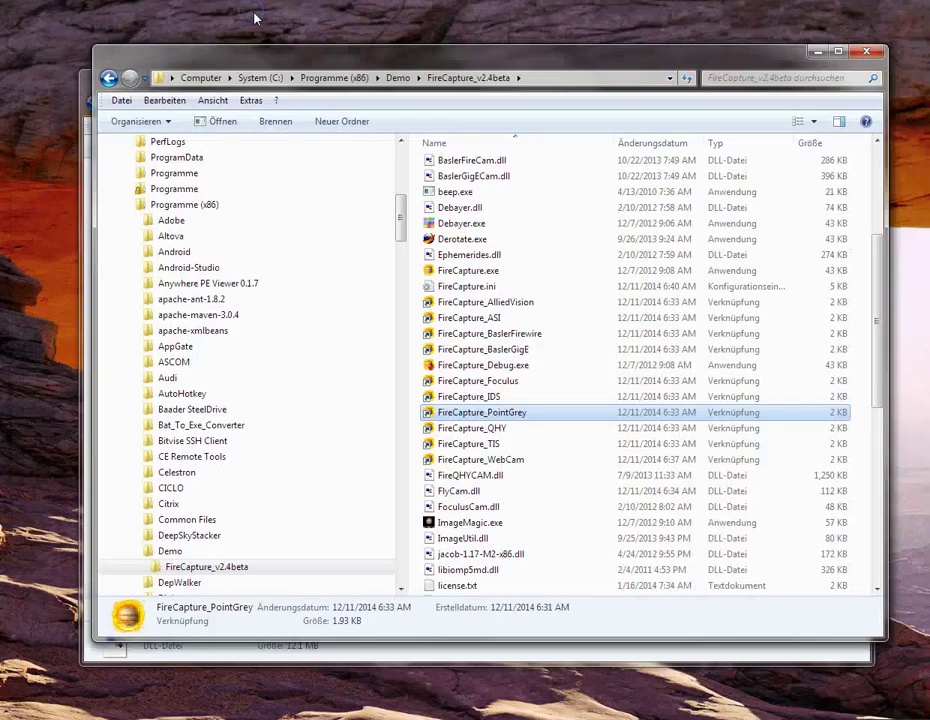
{"action": "left_click", "coordinate": [565, 493]}
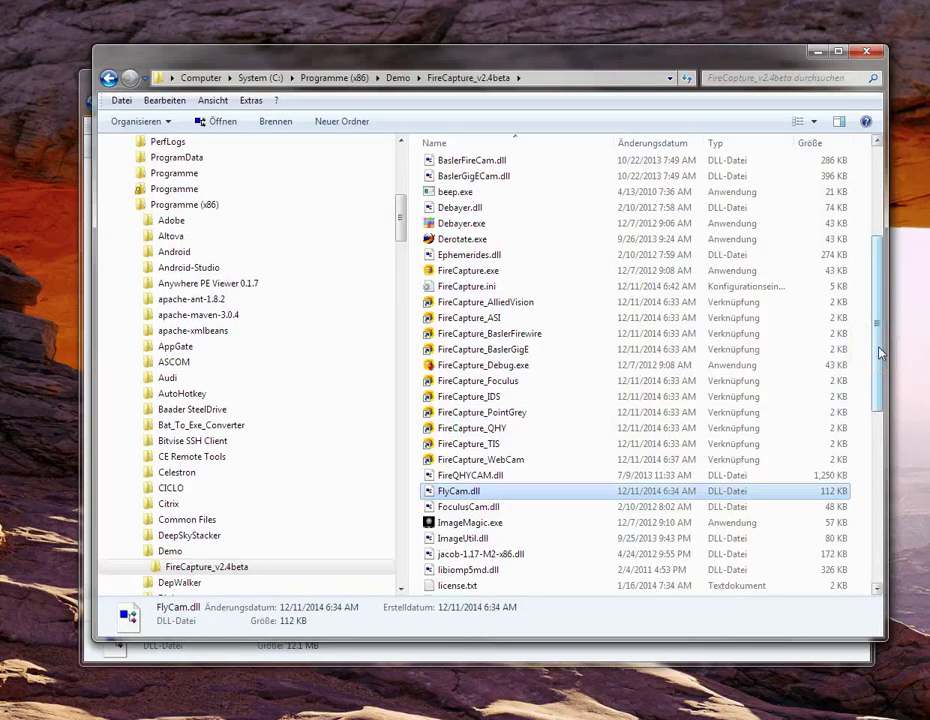
{"action": "mouse_move", "coordinate": [880, 352]}
{"action": "left_mouse_down"}
{"action": "mouse_move", "coordinate": [884, 338]}
{"action": "mouse_move", "coordinate": [885, 348]}
{"action": "left_mouse_up"}
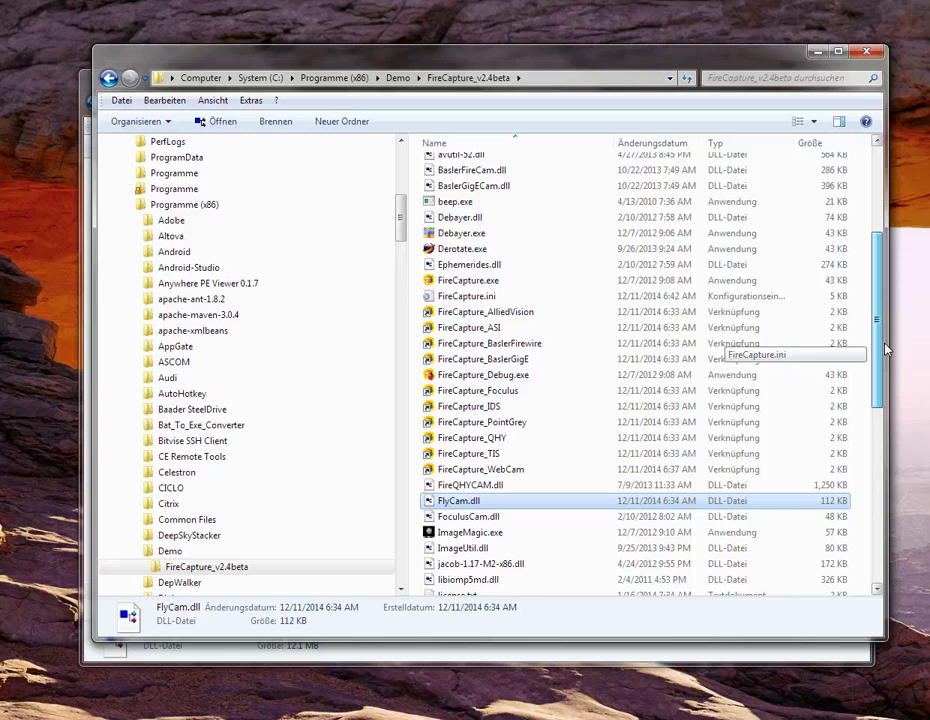
{"action": "left_click_drag", "start_coordinate": [884, 347], "coordinate": [892, 363]}
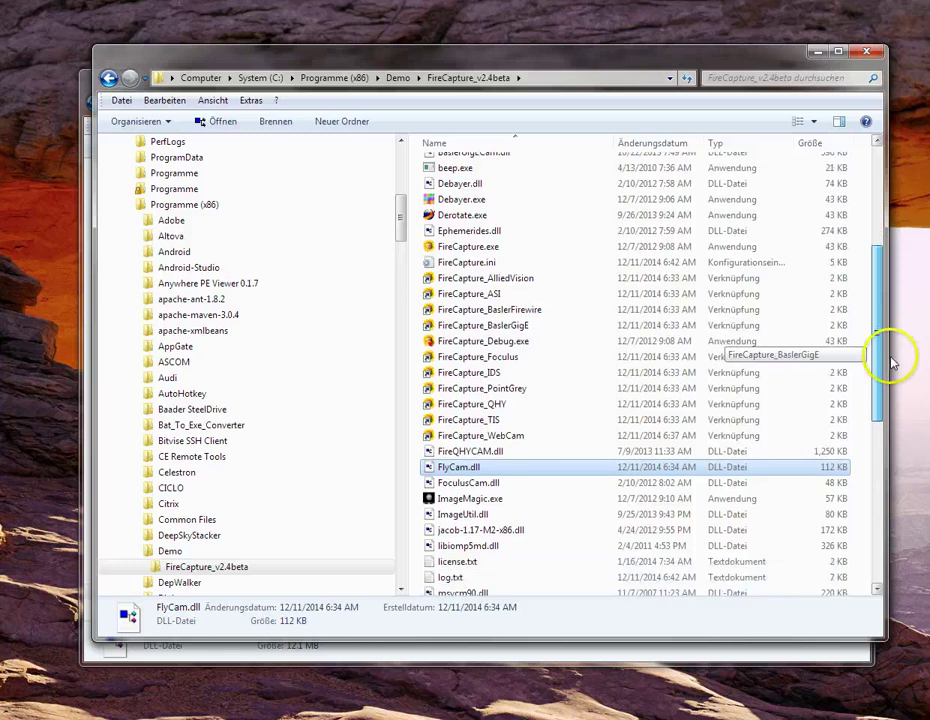
{"action": "left_click", "coordinate": [587, 535]}
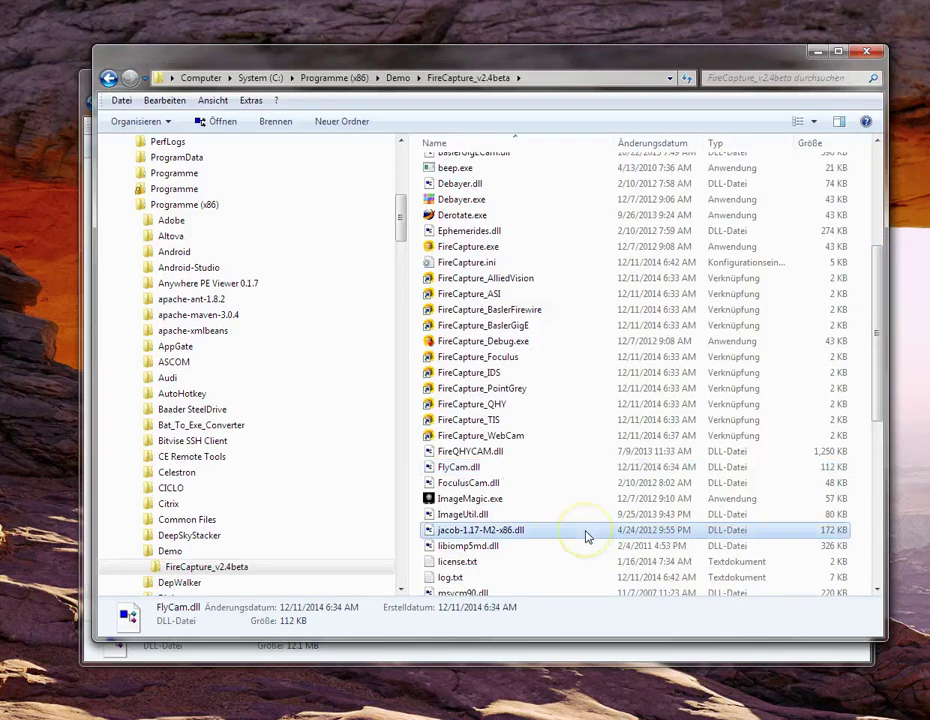
Launch the FireCapture_QHY shortcut and lower the camera's exposure to 1.744 ms.
{"action": "left_click", "coordinate": [452, 406]}
{"action": "double_click", "coordinate": [452, 405]}
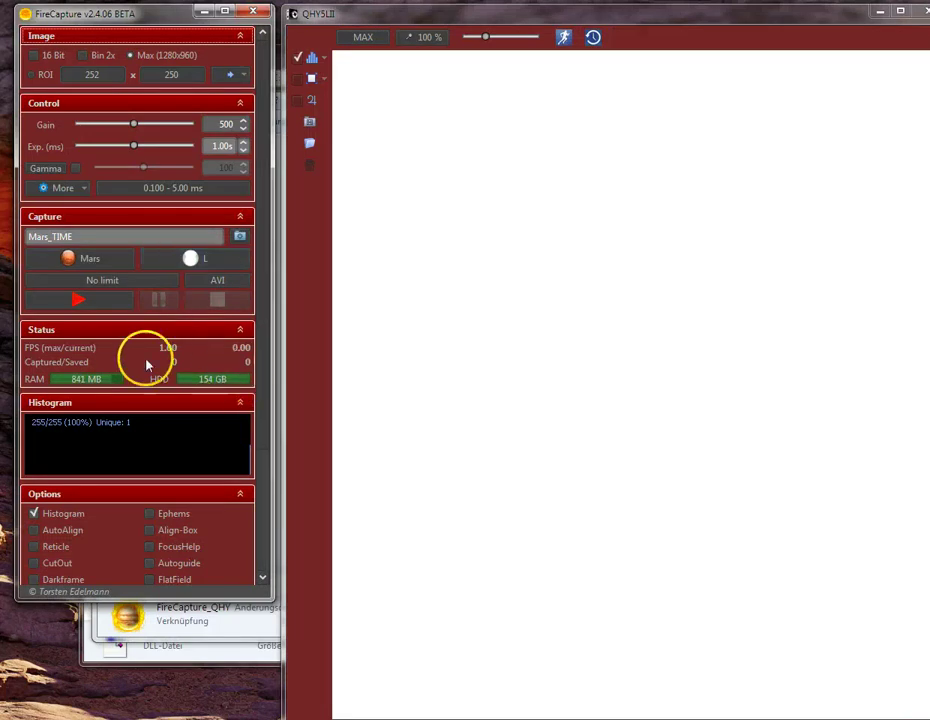
{"action": "left_click", "coordinate": [68, 262]}
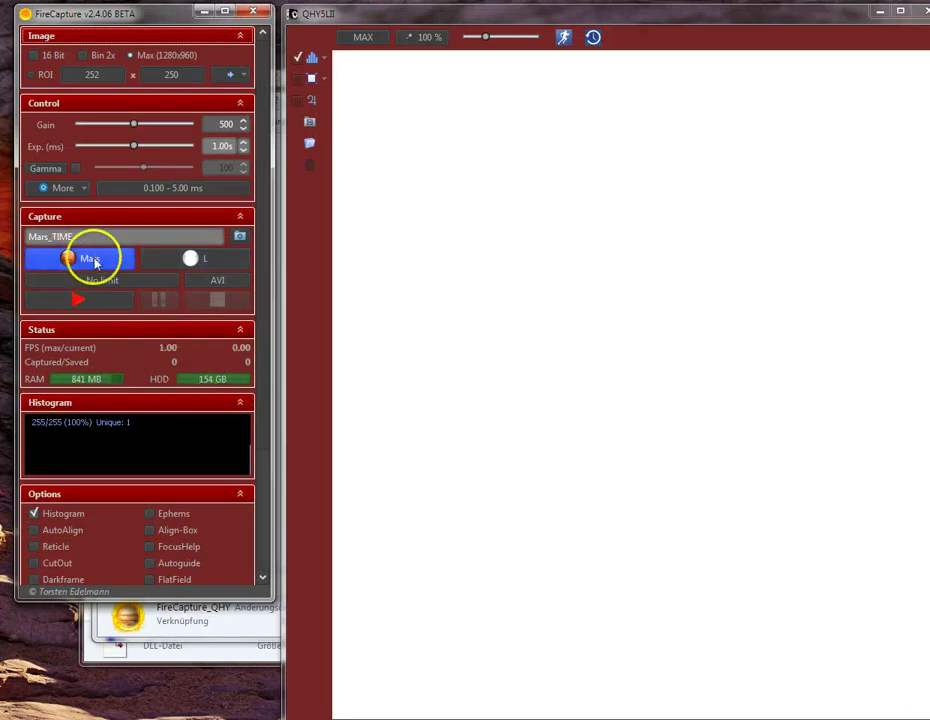
{"action": "left_click", "coordinate": [150, 189]}
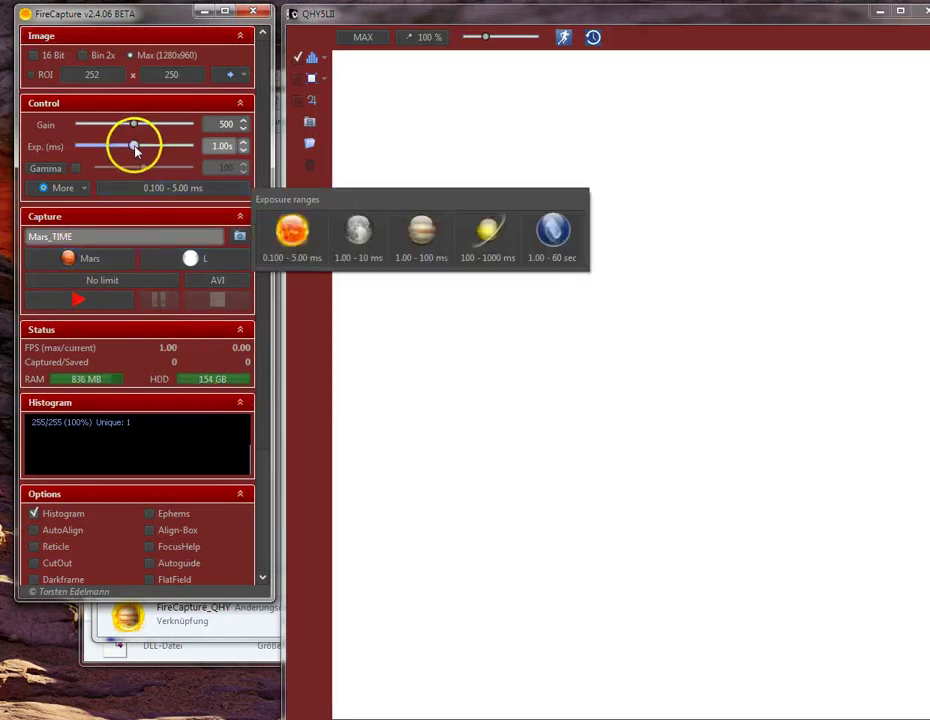
{"action": "left_click_drag", "start_coordinate": [135, 145], "coordinate": [114, 147]}
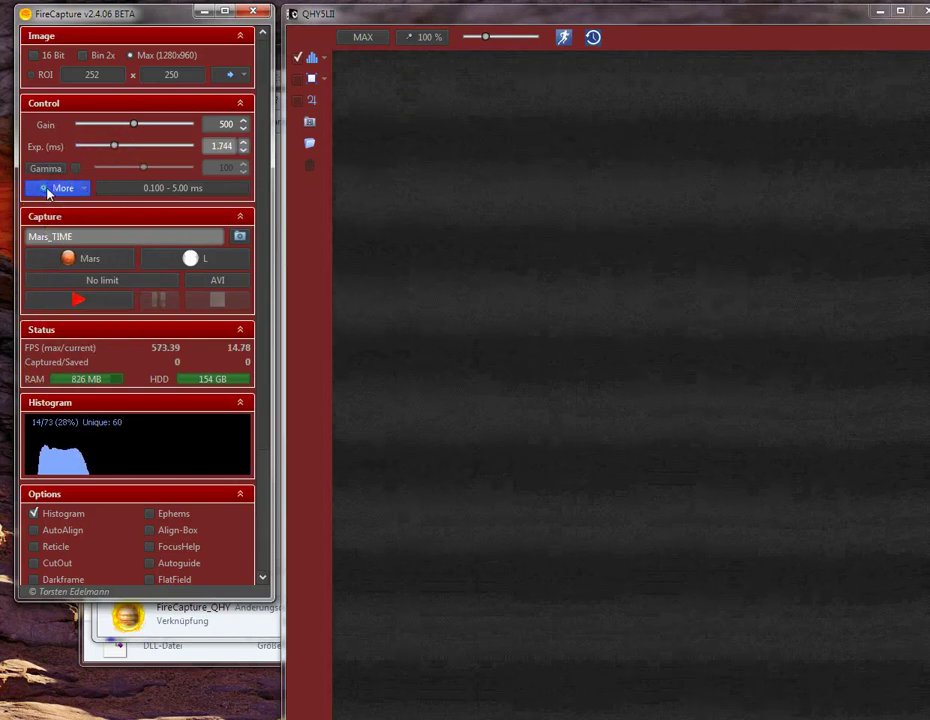
Enable the HighSpeed option in the QHY camera's additional controls and close the settings popup.
{"action": "left_click", "coordinate": [50, 189]}
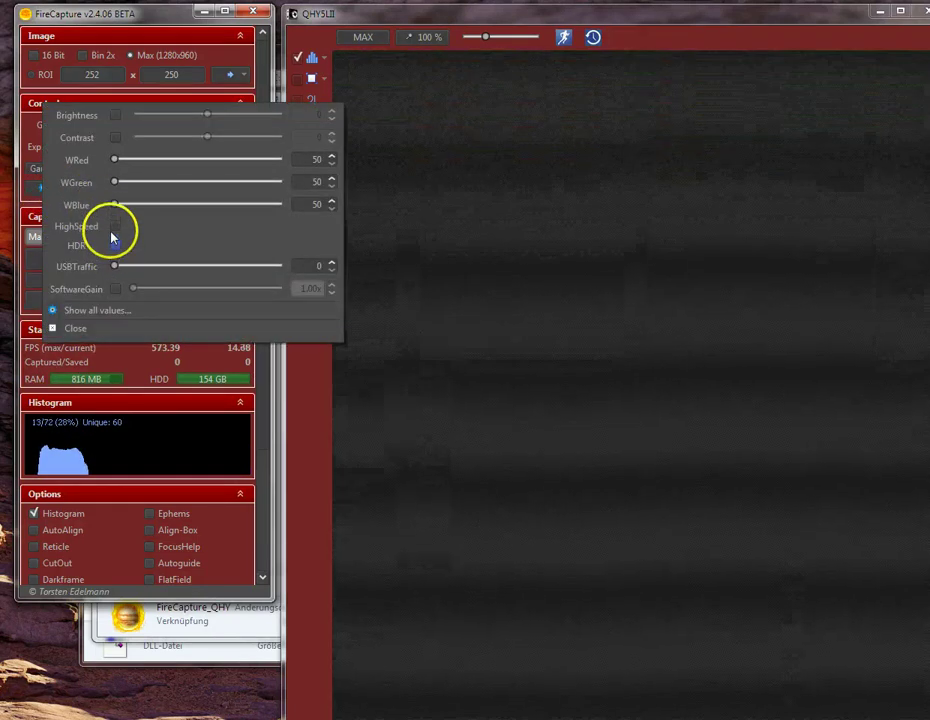
{"action": "left_click", "coordinate": [115, 226]}
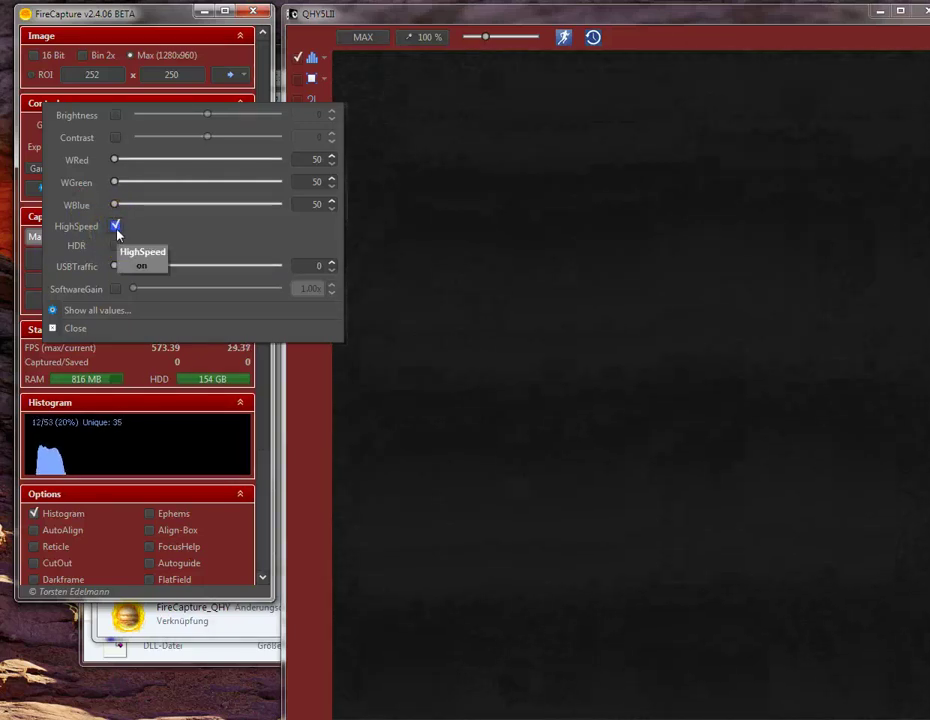
{"action": "left_click", "coordinate": [127, 235]}
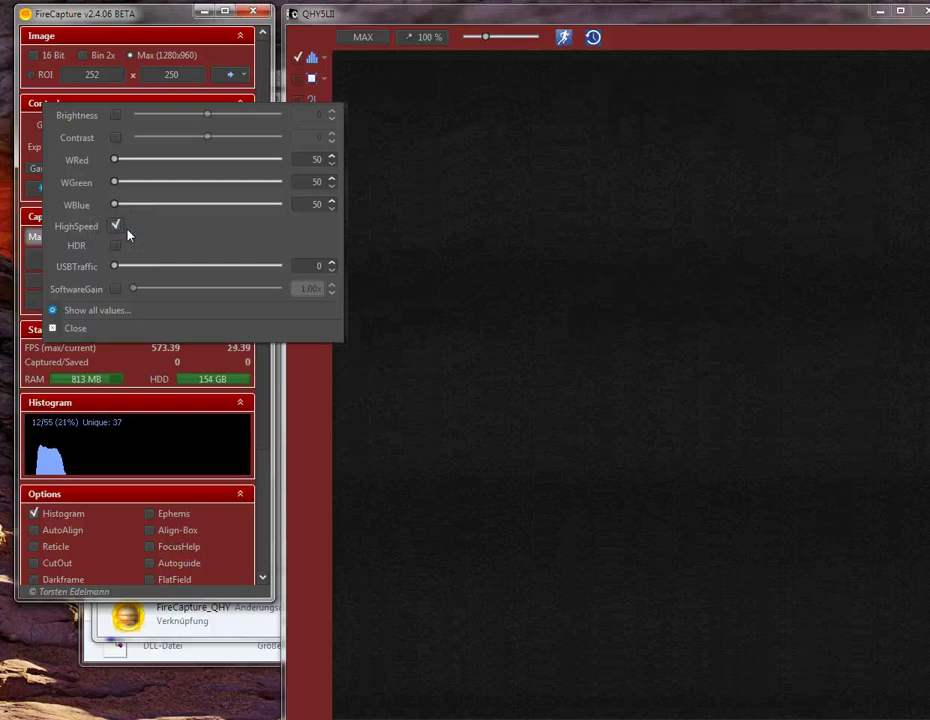
{"action": "left_click", "coordinate": [113, 230]}
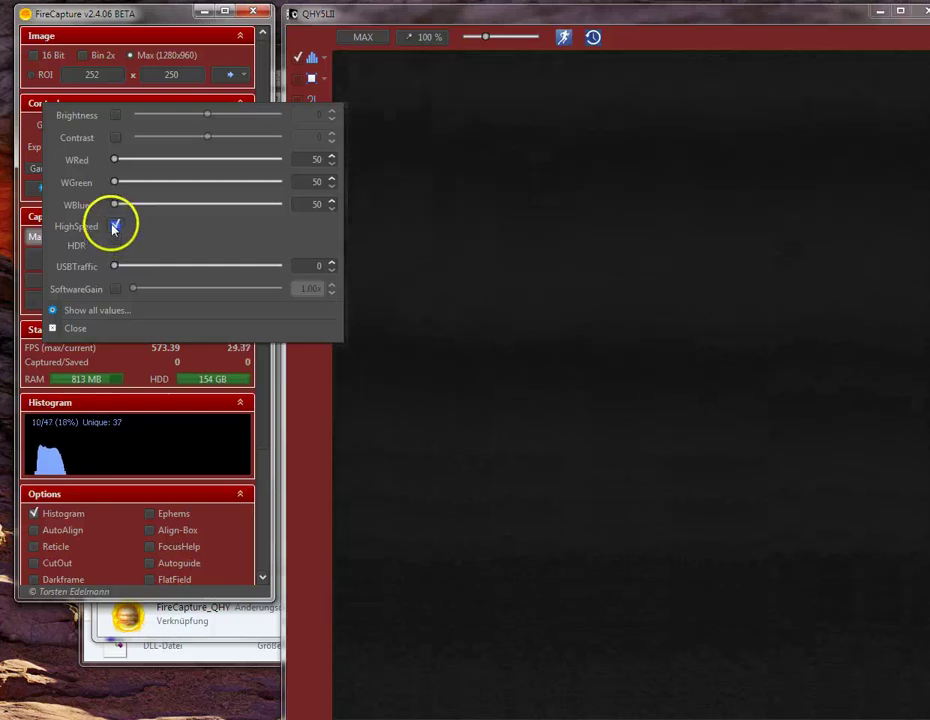
{"action": "left_click", "coordinate": [82, 14]}
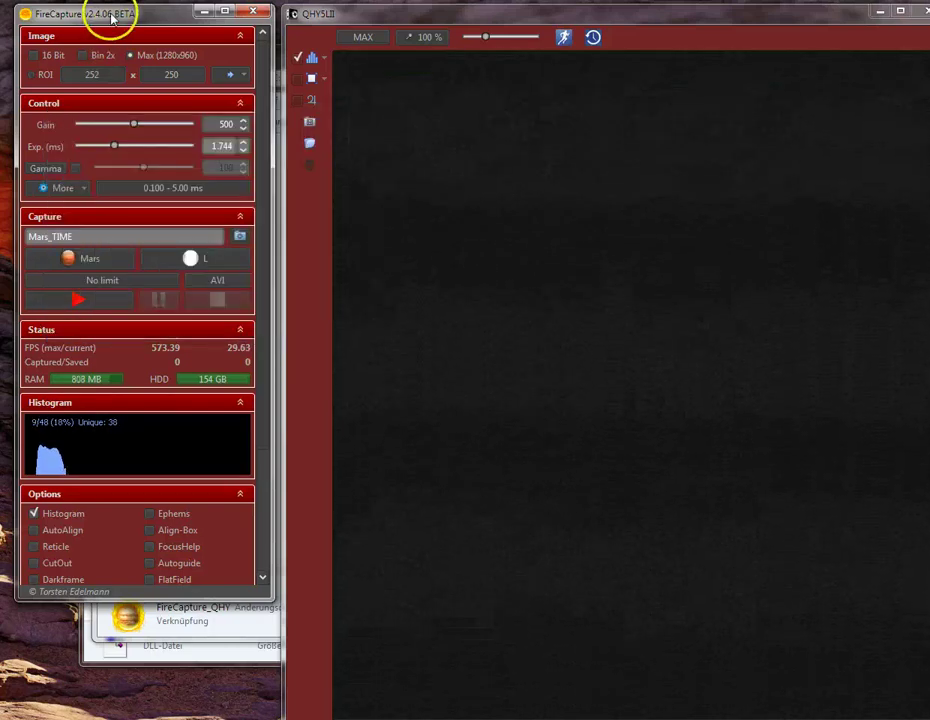
Switch the QHY camera's HighSpeed option off and on again to compare the frame rates.
{"action": "left_click", "coordinate": [55, 190]}
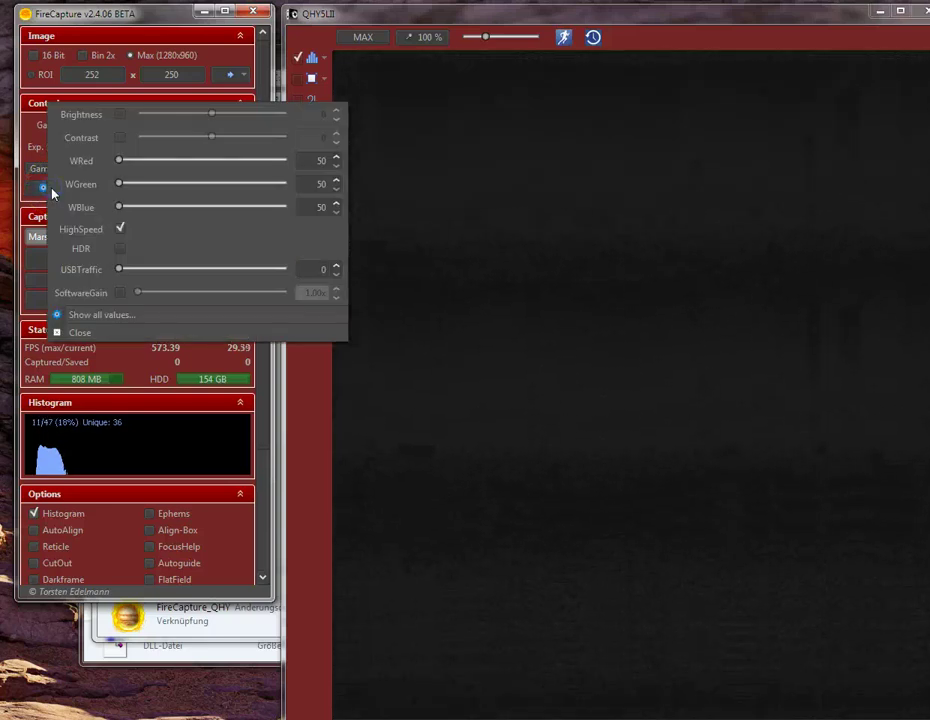
{"action": "left_click", "coordinate": [122, 229]}
{"action": "left_click", "coordinate": [145, 236]}
{"action": "left_click", "coordinate": [135, 229]}
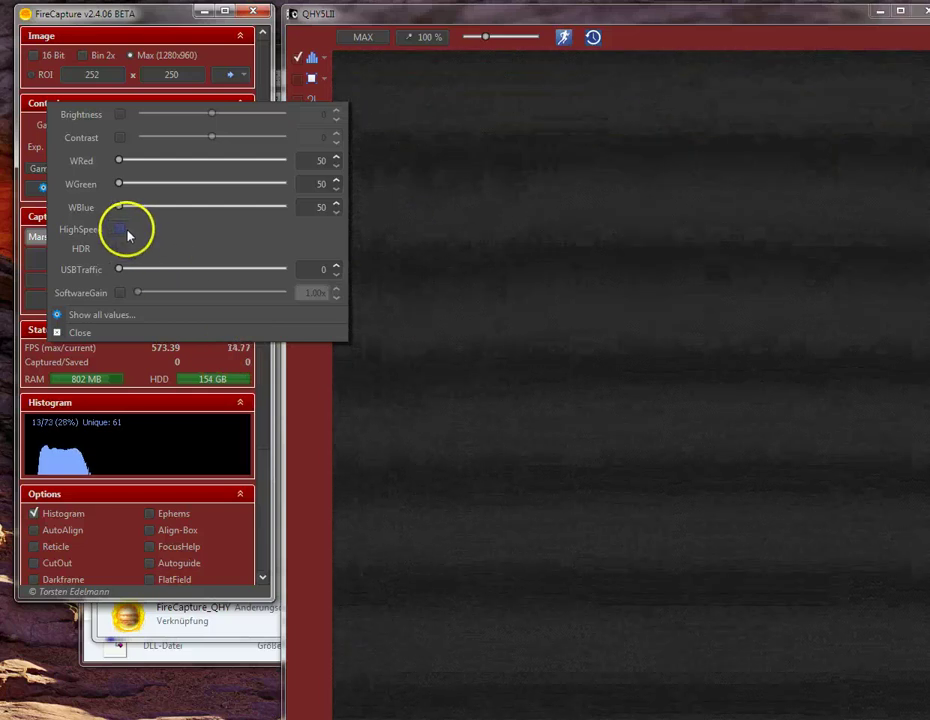
{"action": "left_click", "coordinate": [124, 230]}
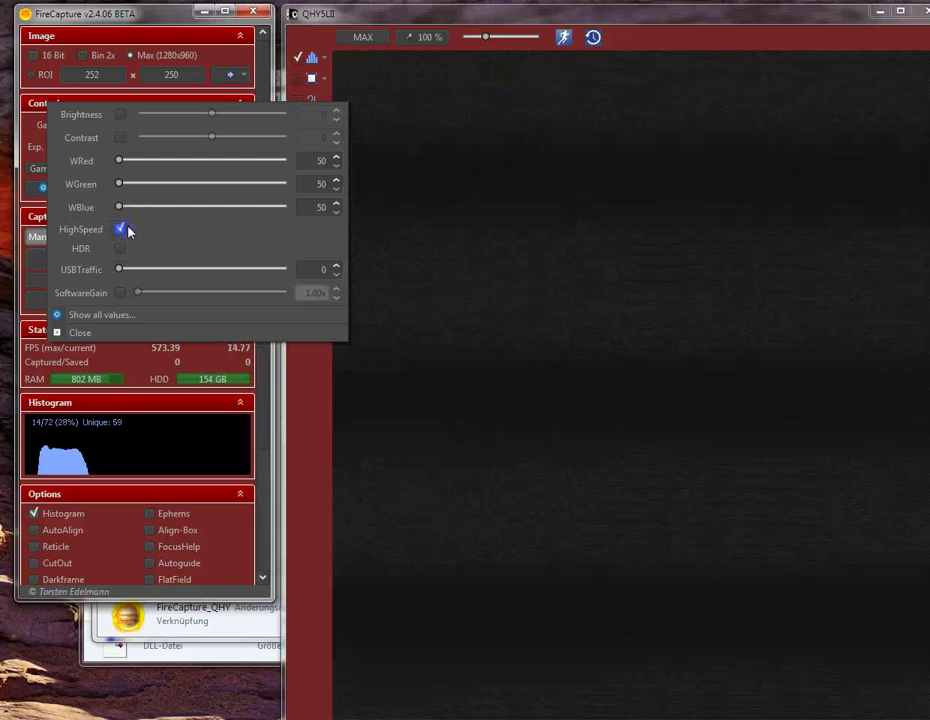
{"action": "left_click", "coordinate": [133, 22]}
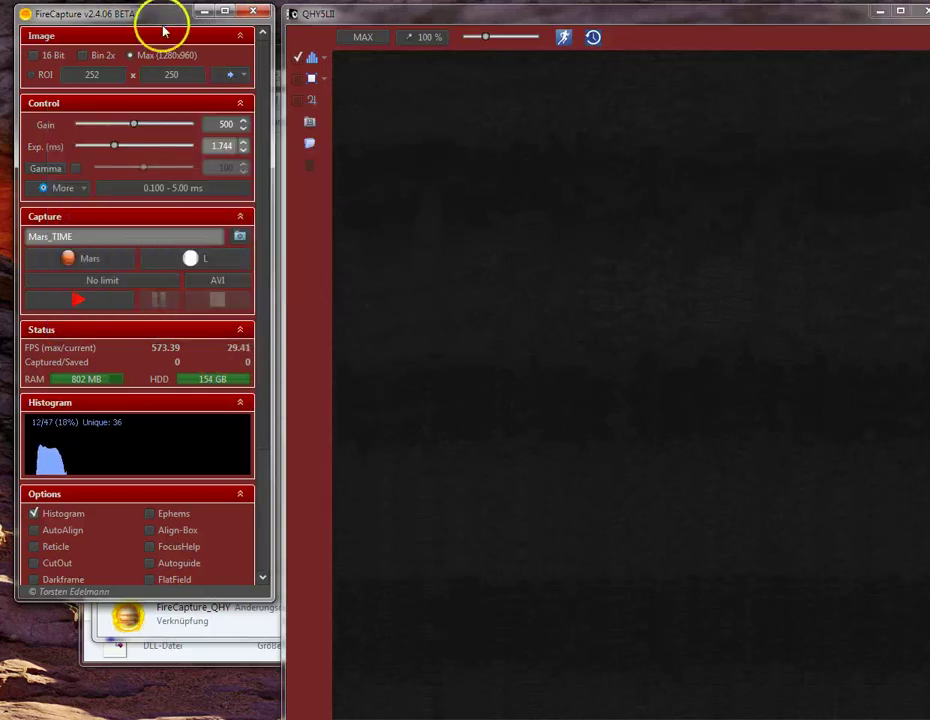
Close the QHY session, launch the FireCapture_ASI shortcut, and dismiss the USBTraffic notice with Don't show again selected.
{"action": "left_click", "coordinate": [255, 13]}
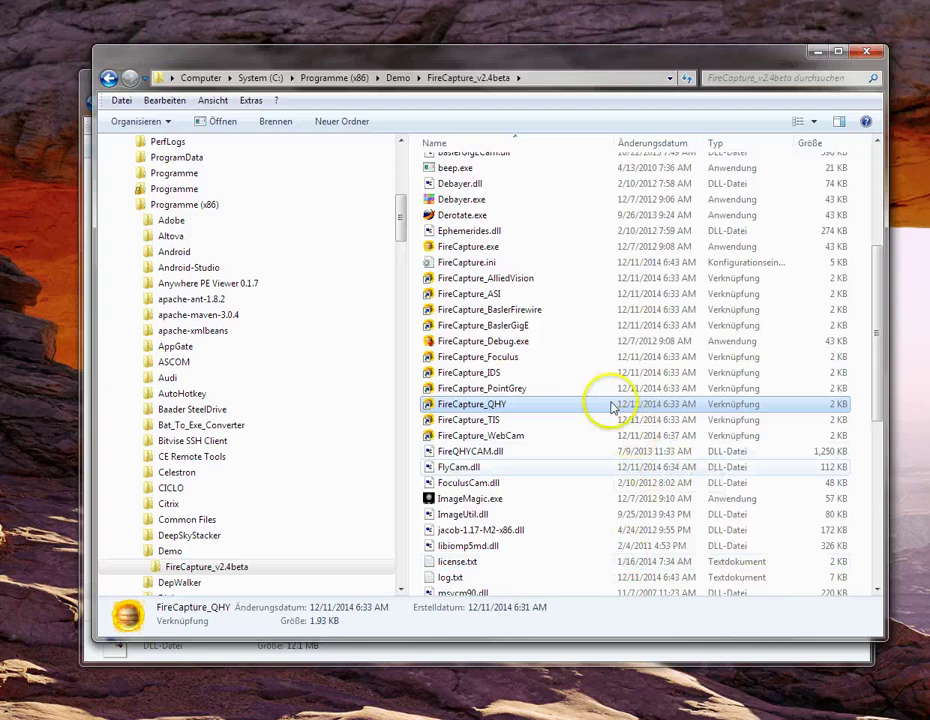
{"action": "left_click", "coordinate": [478, 294]}
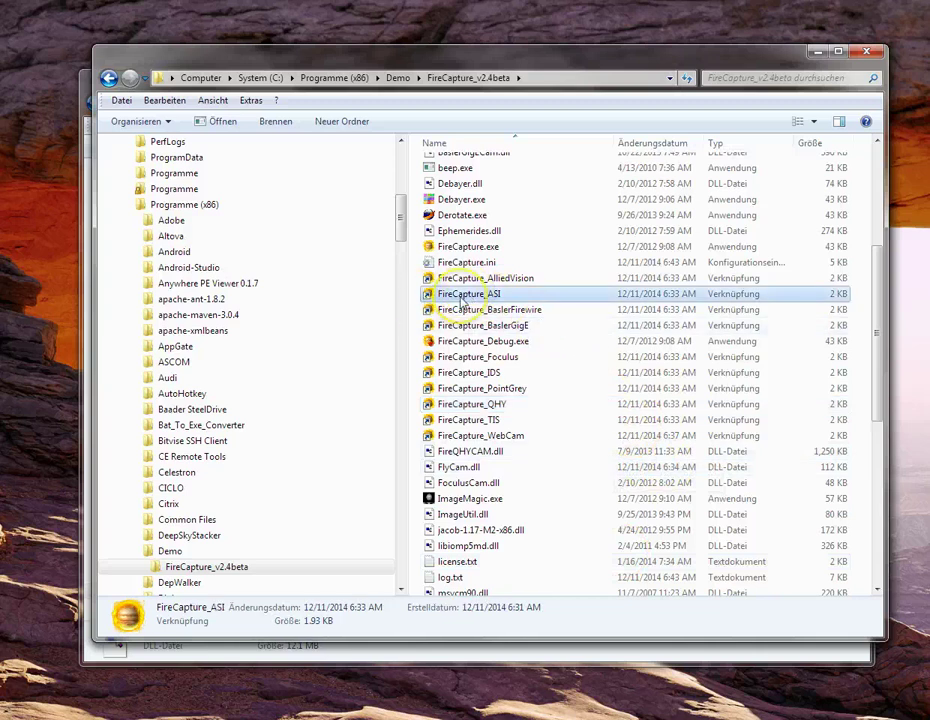
{"action": "double_click", "coordinate": [463, 296]}
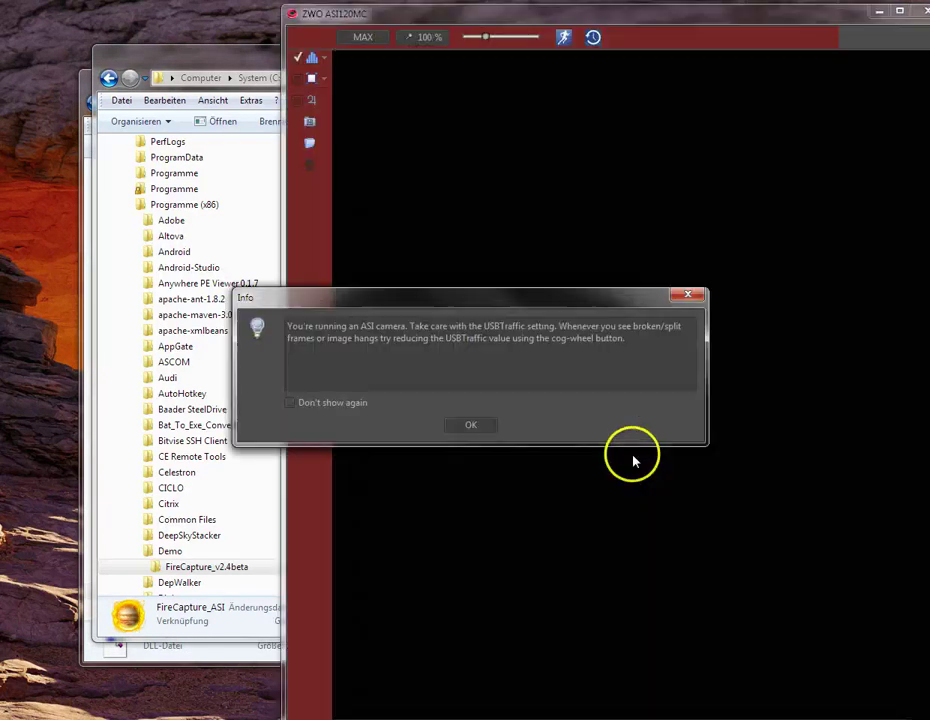
{"action": "left_click", "coordinate": [356, 402]}
{"action": "left_click", "coordinate": [463, 425]}
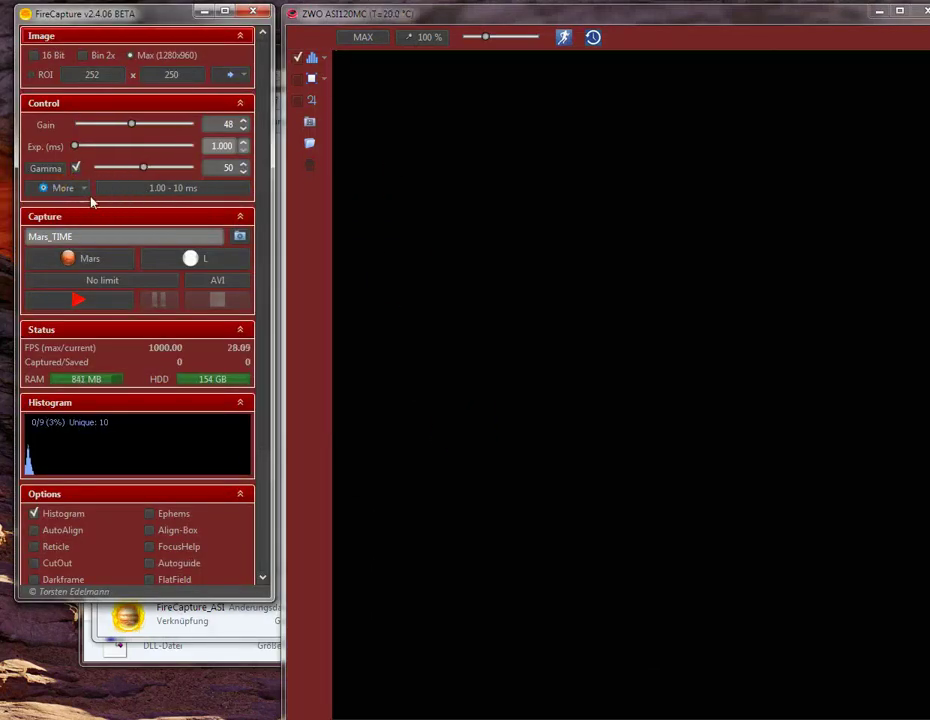
Raise the ASI camera's USBTraffic value to 100 in its additional controls.
{"action": "left_click", "coordinate": [62, 188]}
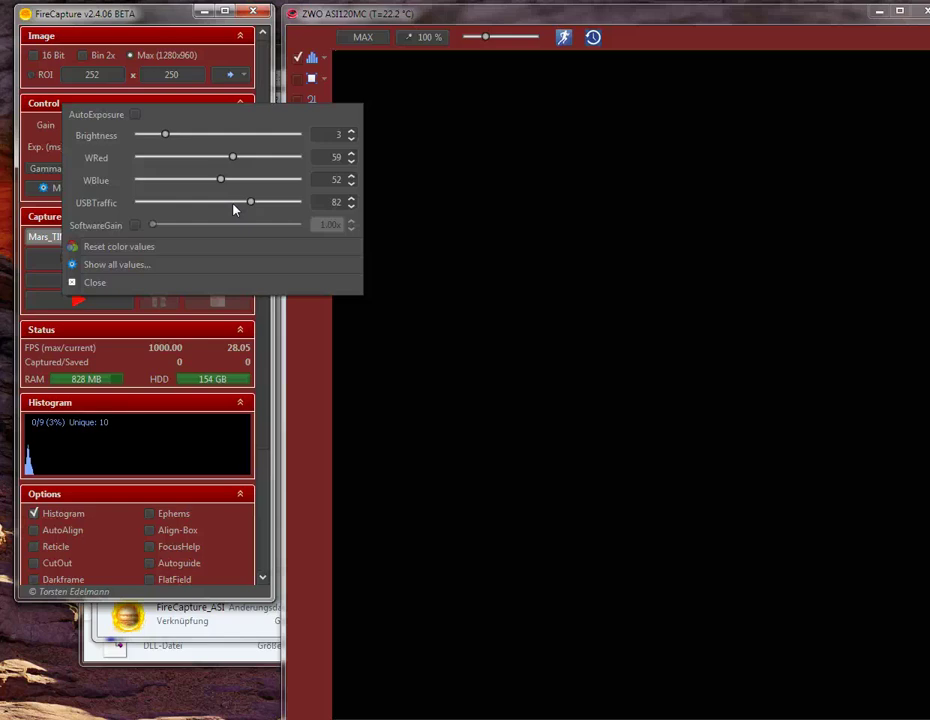
{"action": "left_click_drag", "start_coordinate": [243, 208], "coordinate": [305, 204]}
{"action": "left_click", "coordinate": [108, 24]}
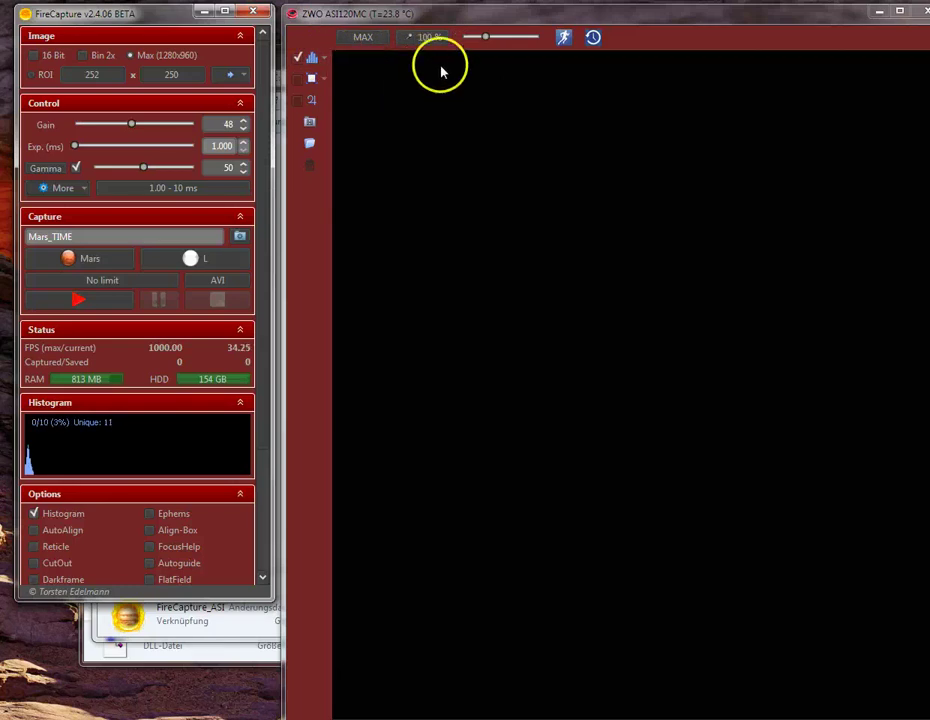
Reduce the ASI camera's USBTraffic value to 82 and close FireCapture.
{"action": "left_click", "coordinate": [63, 189]}
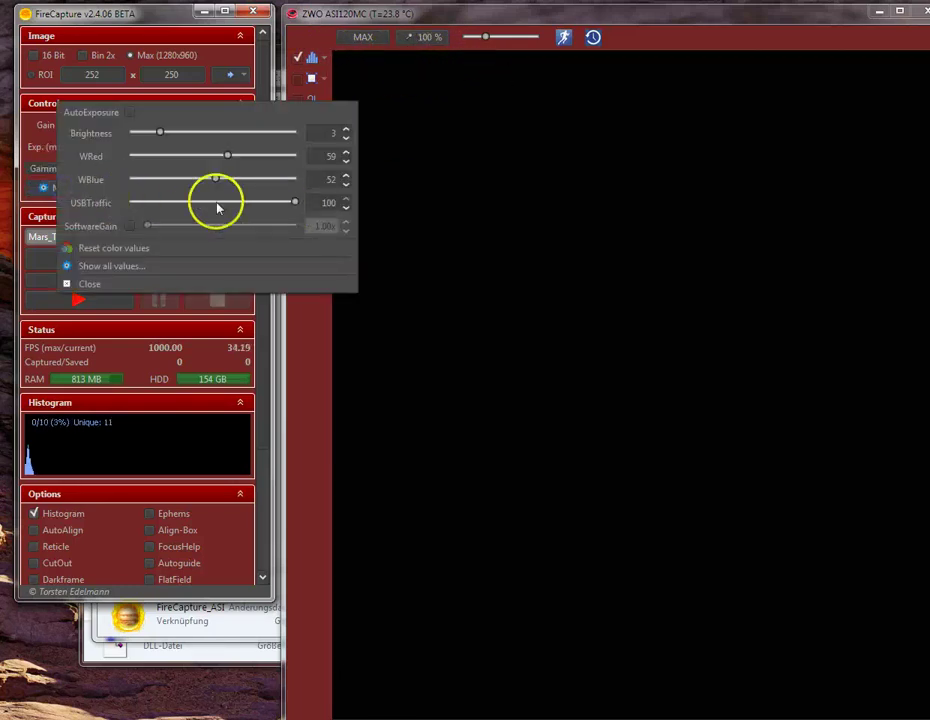
{"action": "left_click", "coordinate": [293, 207]}
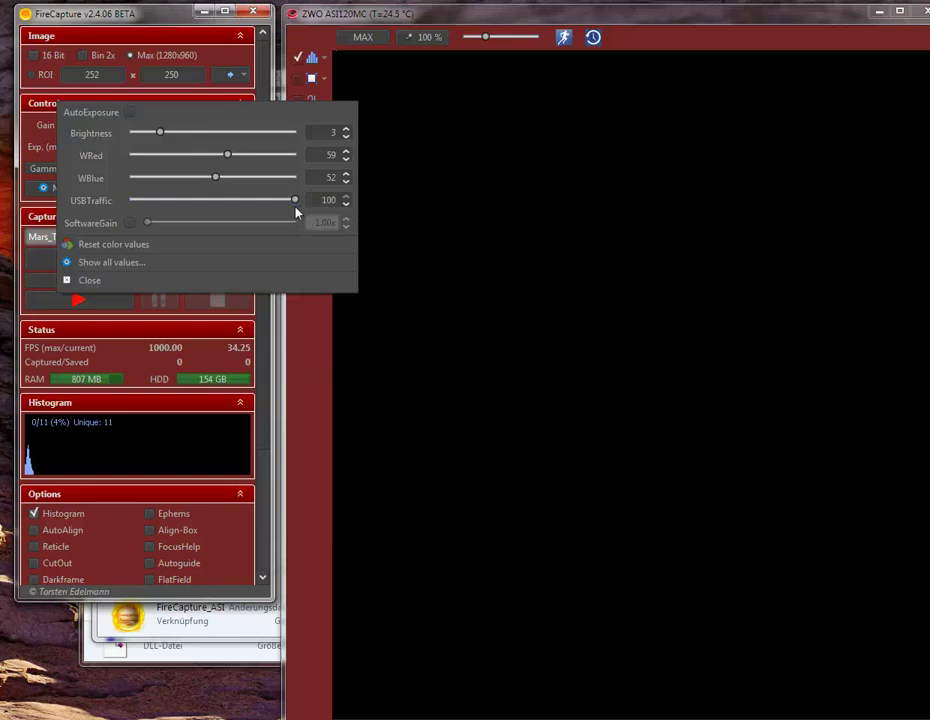
{"action": "mouse_move", "coordinate": [294, 206]}
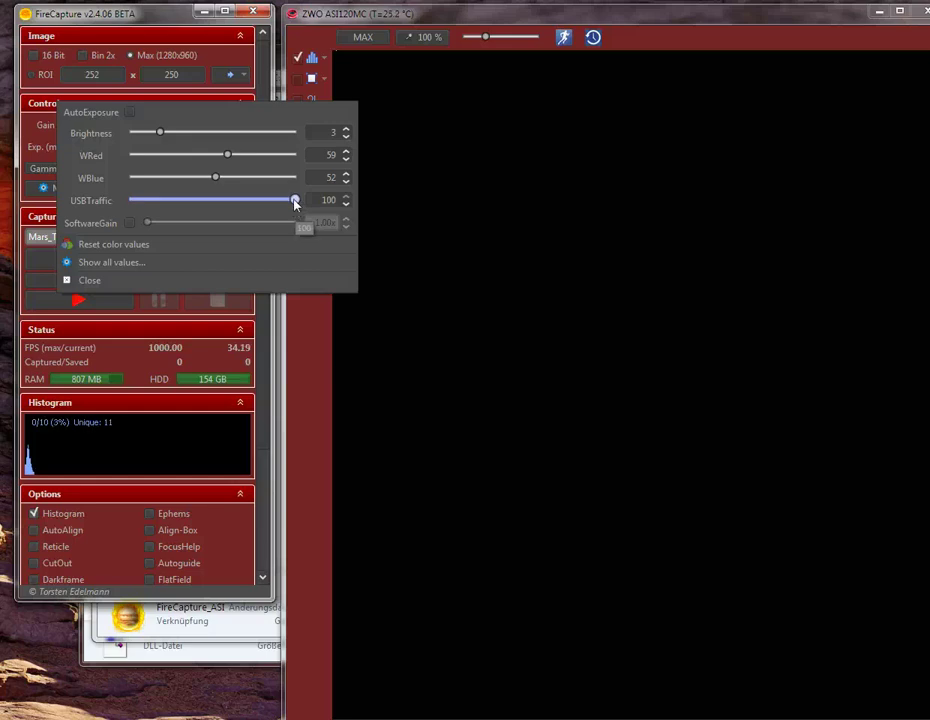
{"action": "left_click_drag", "start_coordinate": [294, 203], "coordinate": [243, 195]}
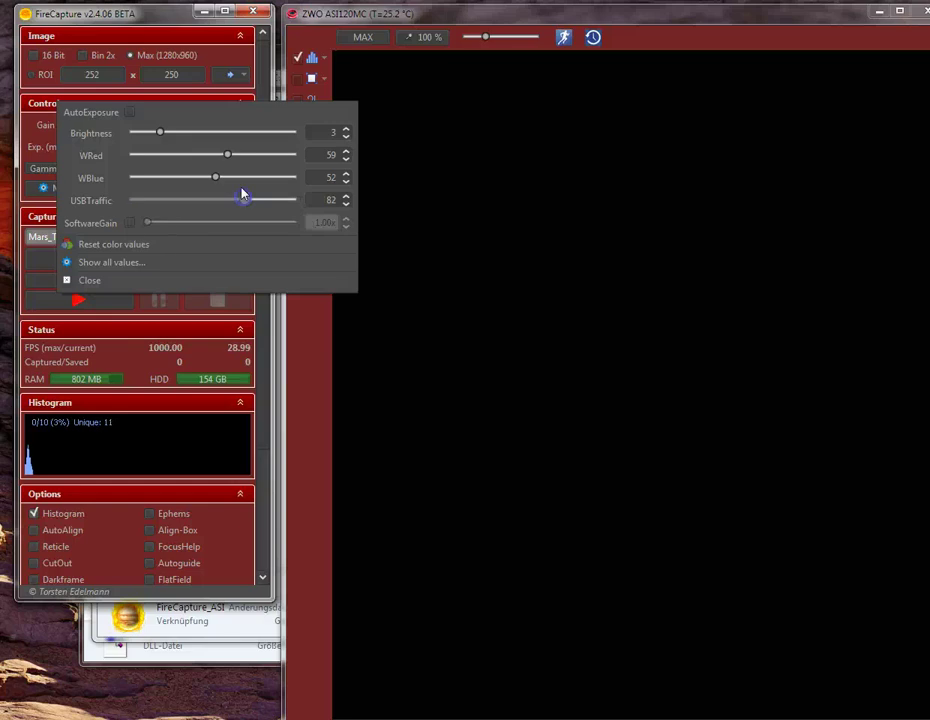
{"action": "left_click", "coordinate": [183, 12]}
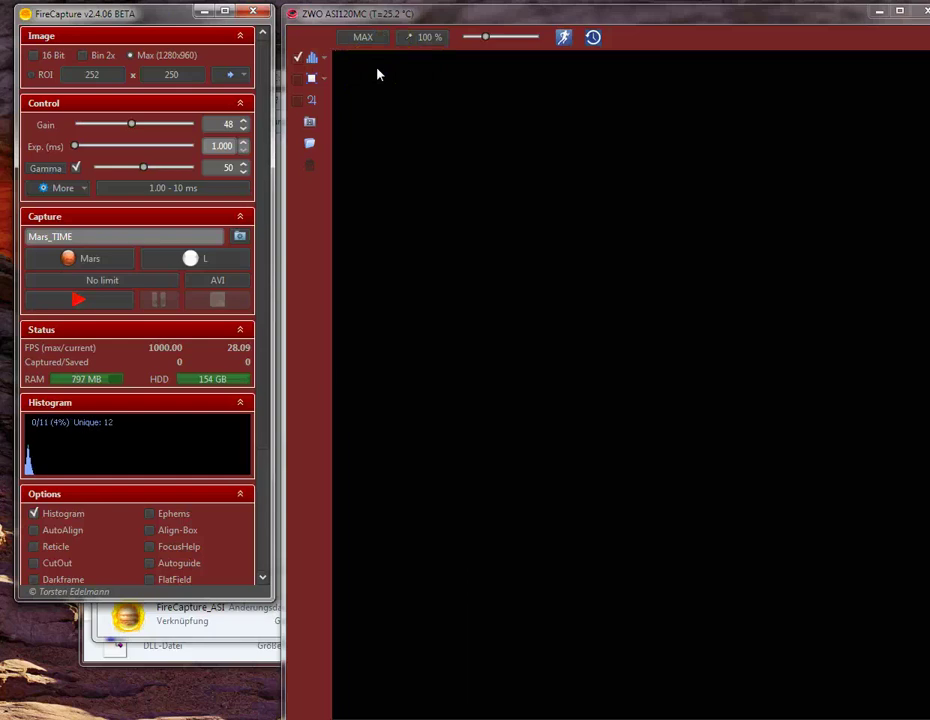
{"action": "left_click", "coordinate": [132, 11]}
{"action": "left_click", "coordinate": [124, 24]}
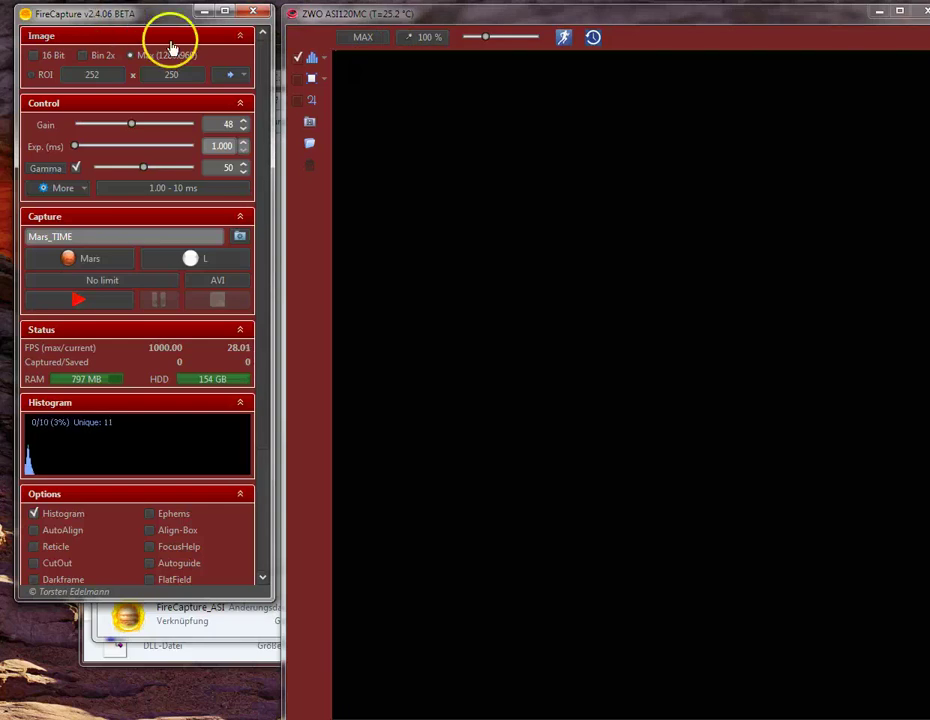
{"action": "left_click", "coordinate": [252, 11]}
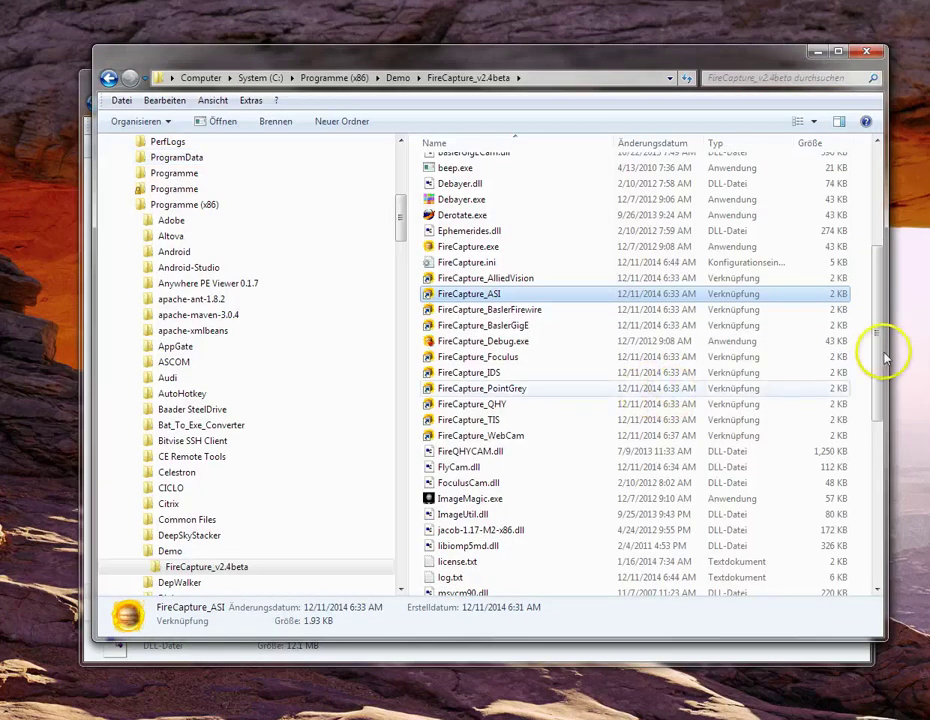
Switch to the FireCapture website in Firefox and view its list of features.
{"action": "left_click_drag", "start_coordinate": [884, 357], "coordinate": [888, 260]}
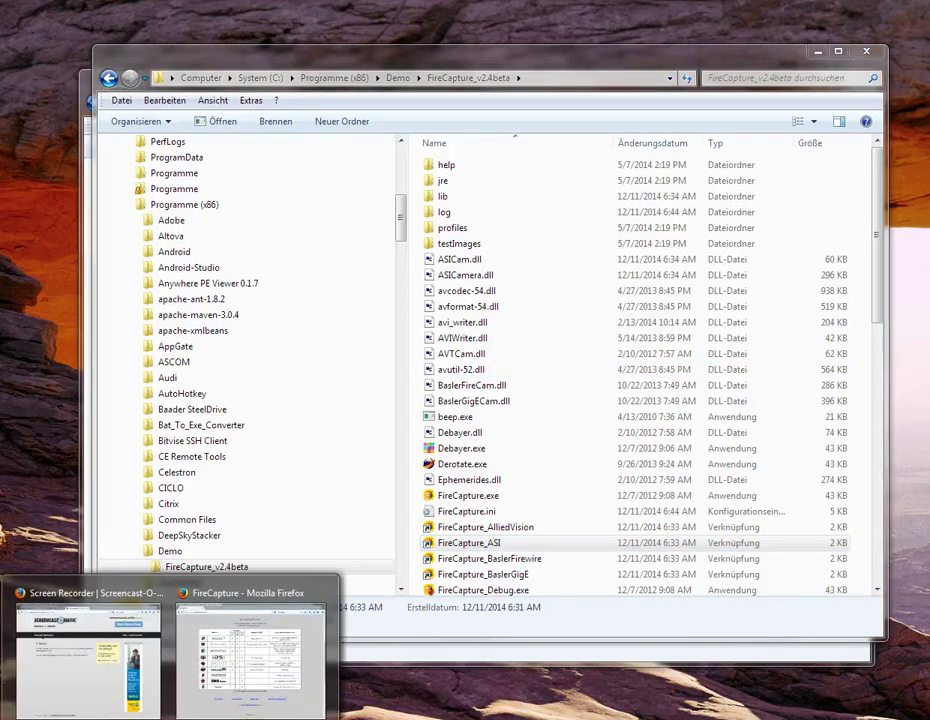
{"action": "left_click", "coordinate": [208, 695]}
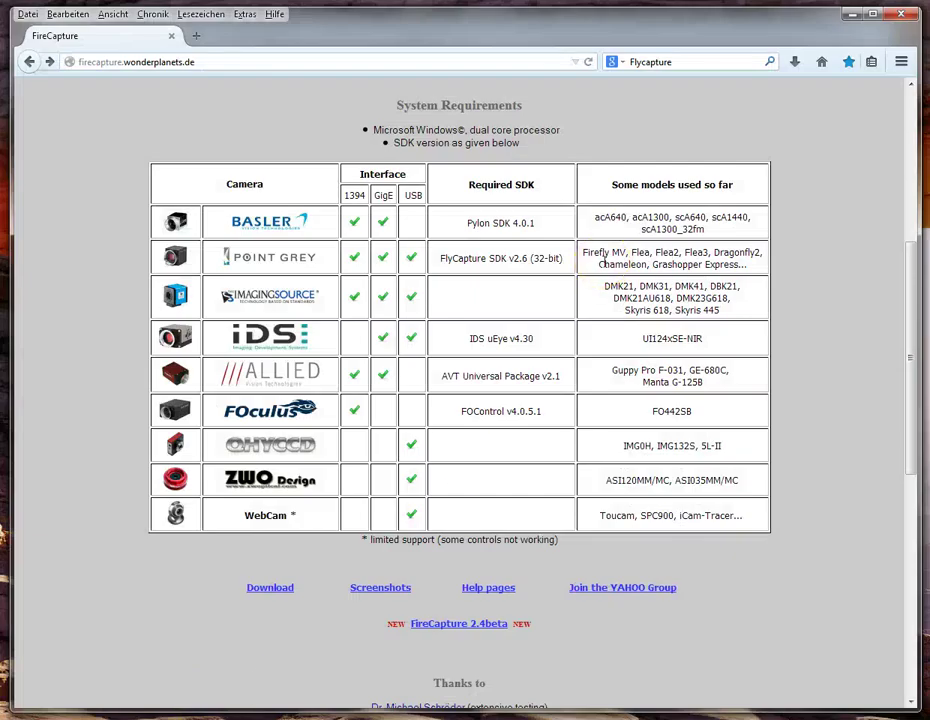
{"action": "scroll", "coordinate": [603, 260], "scroll_direction": "up", "scroll_amount": 5}
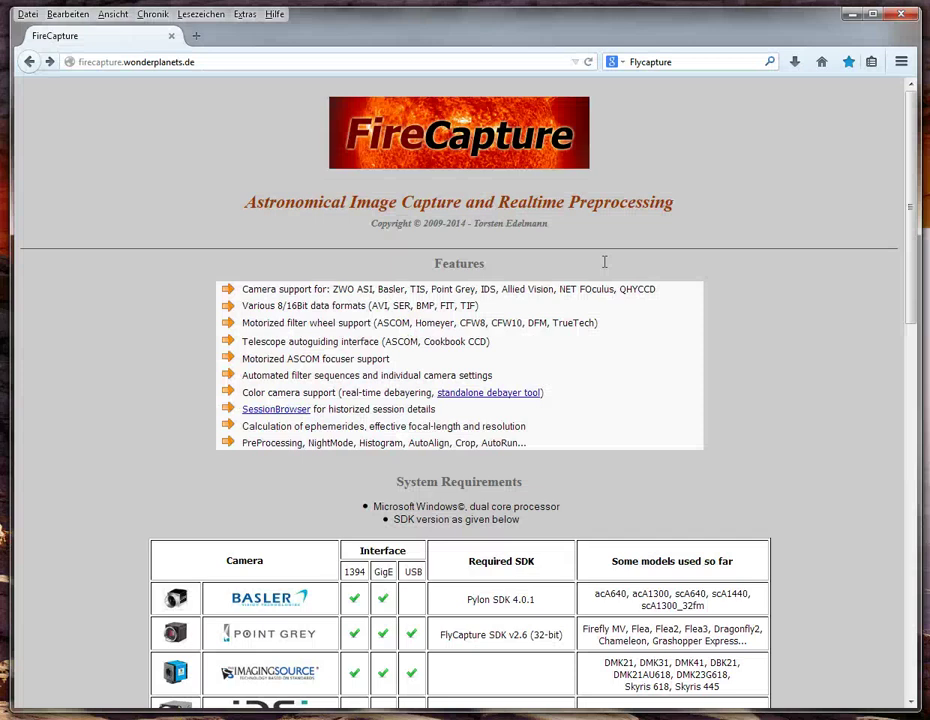